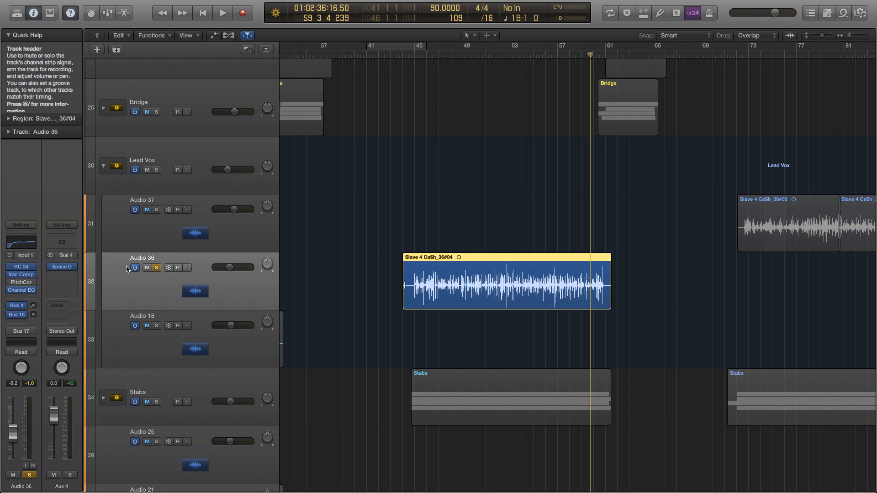
- Trim the start of the Slave 4 Ca$h_36#04 region on Audio 36 to line up with the Stabs region below
{"action": "left_click", "coordinate": [191, 313]}
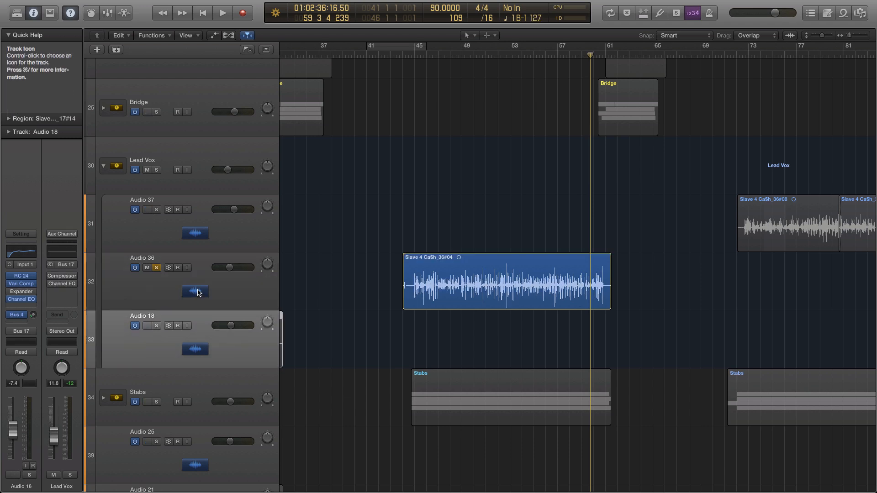
{"action": "left_click", "coordinate": [199, 293]}
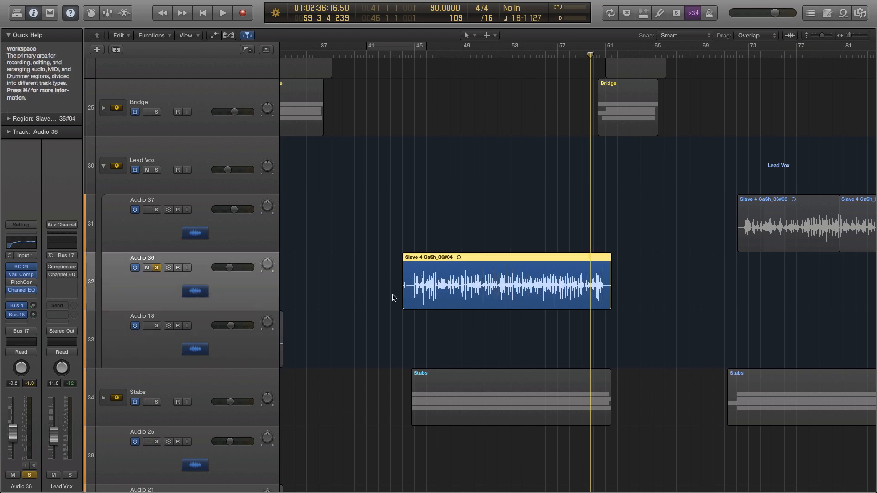
{"action": "left_click", "coordinate": [396, 312]}
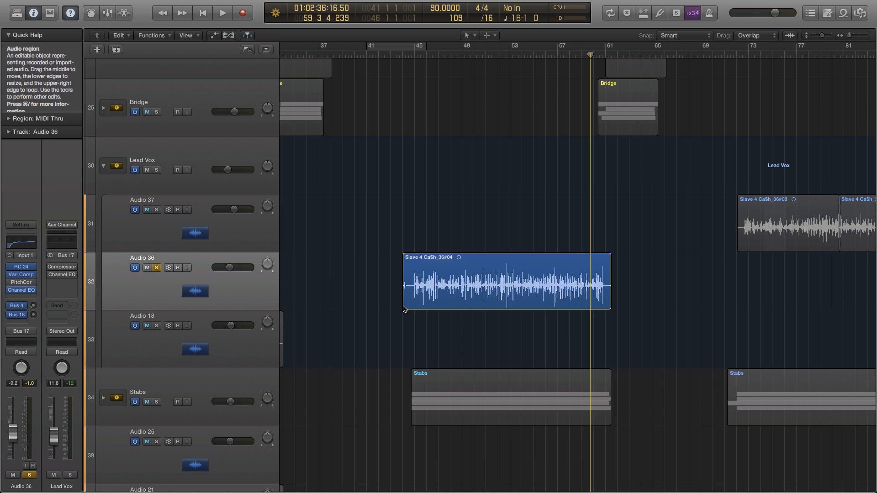
{"action": "left_click_drag", "start_coordinate": [403, 309], "coordinate": [412, 310]}
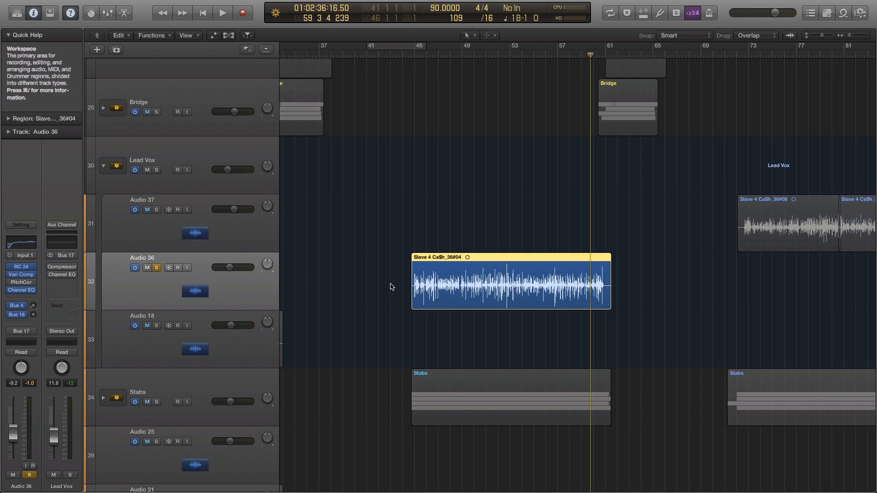
- Turn off solo on Audio 36 and fit the whole arrangement in view with taller tracks
{"action": "left_click", "coordinate": [443, 248]}
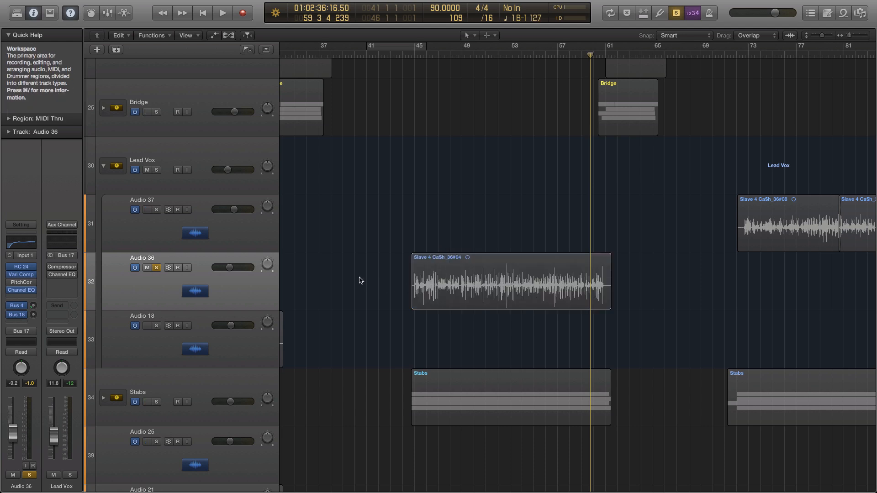
{"action": "left_click", "coordinate": [156, 267]}
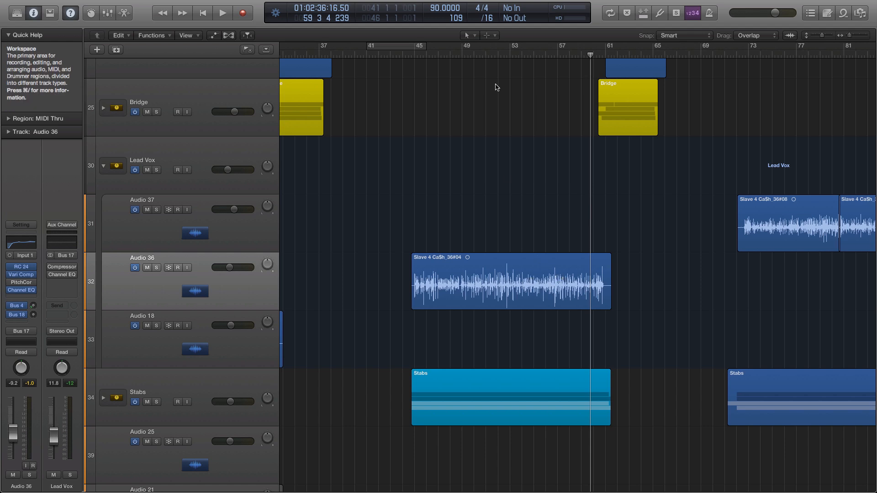
{"action": "key", "text": "z"}
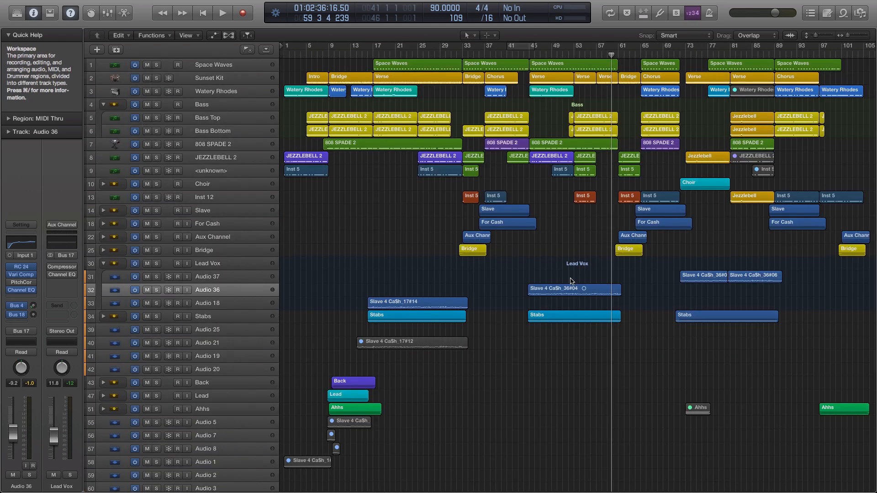
{"action": "scroll", "coordinate": [571, 282], "scroll_direction": "up", "scroll_amount": 5}
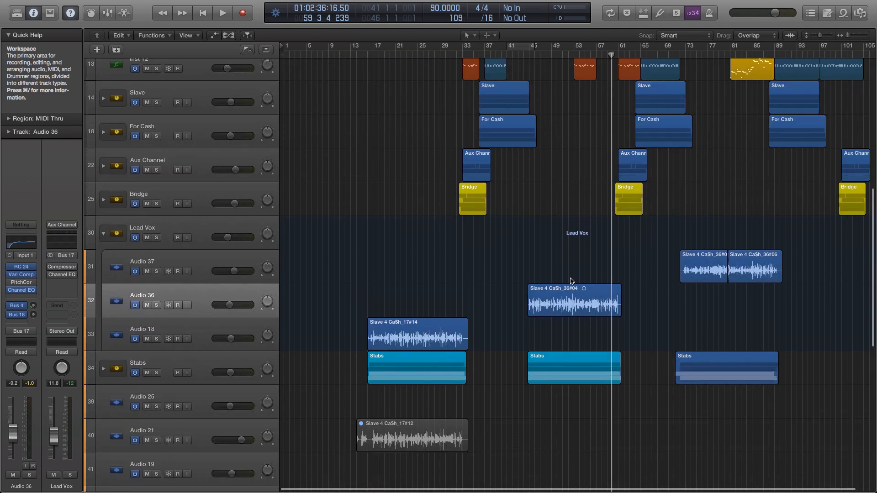
{"action": "key", "text": "super+Down"}
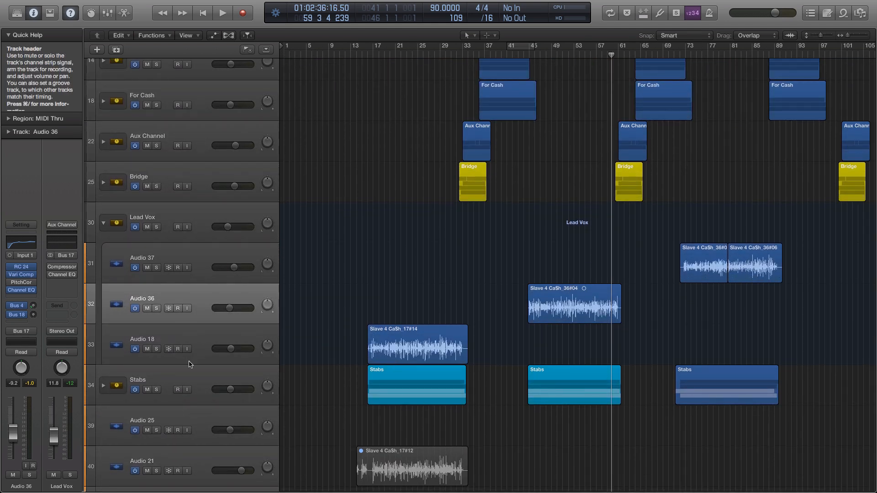
- Collapse the Lead Vox track stack and expand it again to show its subtracks
{"action": "left_click", "coordinate": [103, 227]}
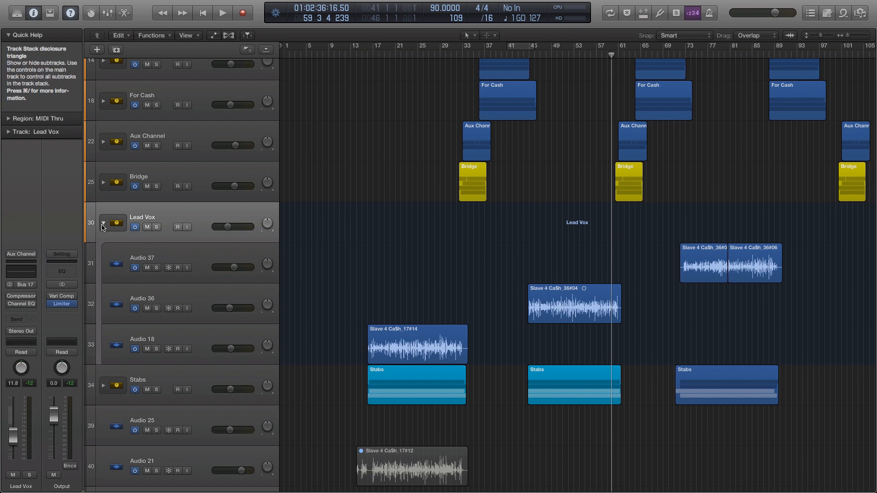
{"action": "left_click", "coordinate": [103, 225]}
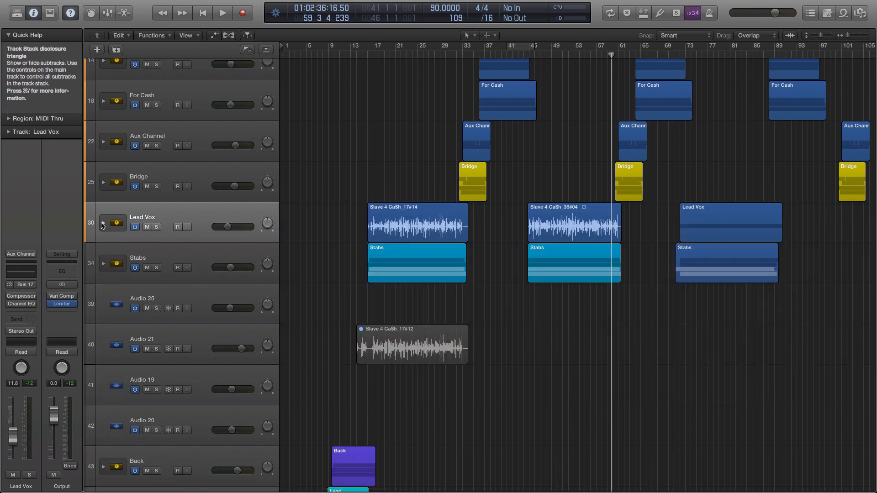
{"action": "left_click", "coordinate": [103, 225]}
- Compare the regions and channel strips of Audio 37 and Audio 18 inside the Lead Vox stack
{"action": "left_click", "coordinate": [208, 259]}
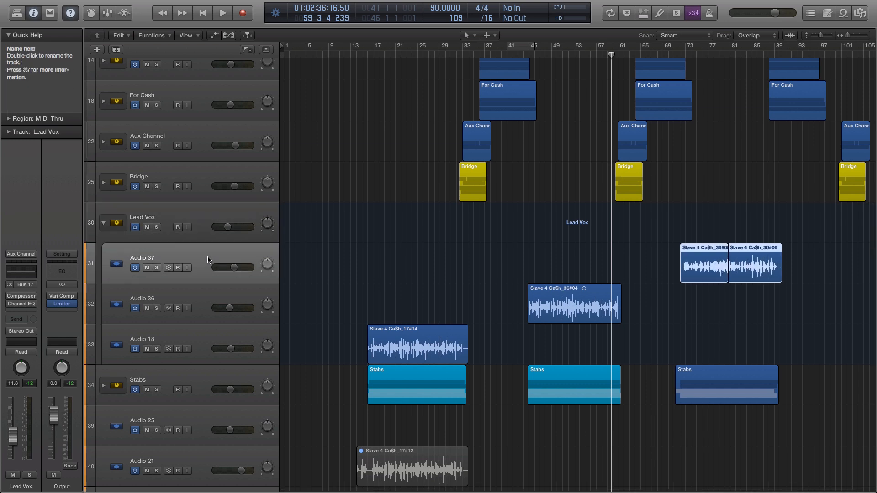
{"action": "left_click", "coordinate": [434, 345]}
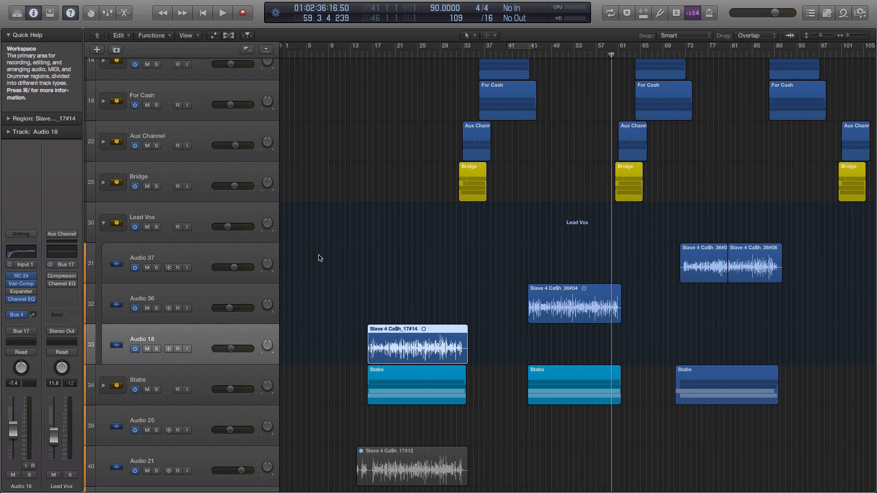
{"action": "left_click", "coordinate": [244, 260]}
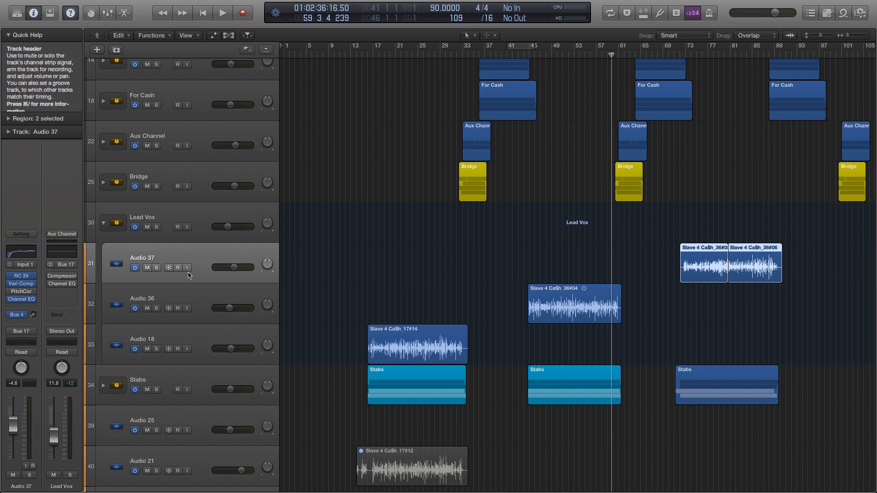
{"action": "left_click_drag", "start_coordinate": [234, 268], "coordinate": [233, 268]}
{"action": "left_click", "coordinate": [205, 338]}
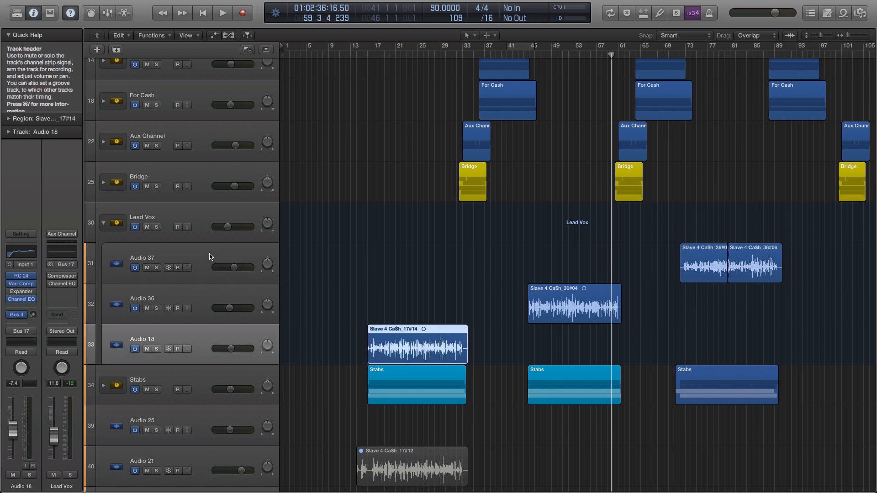
{"action": "left_click", "coordinate": [191, 268]}
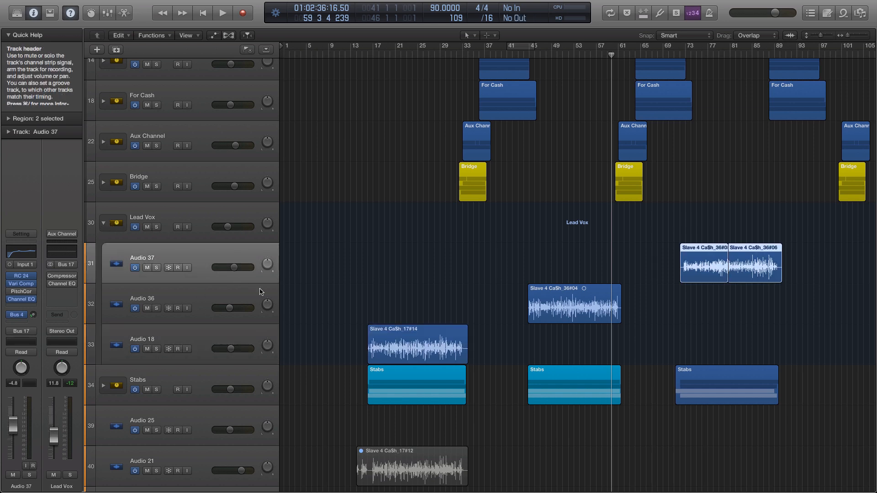
- Collapse the Lead Vox stack and set its volume to -3.1 dB
{"action": "left_click", "coordinate": [104, 225]}
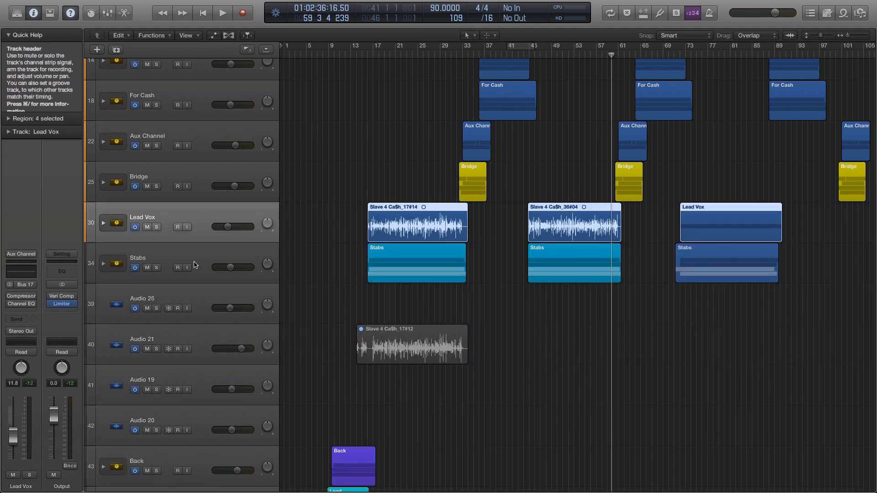
{"action": "left_click_drag", "start_coordinate": [10, 441], "coordinate": [10, 421]}
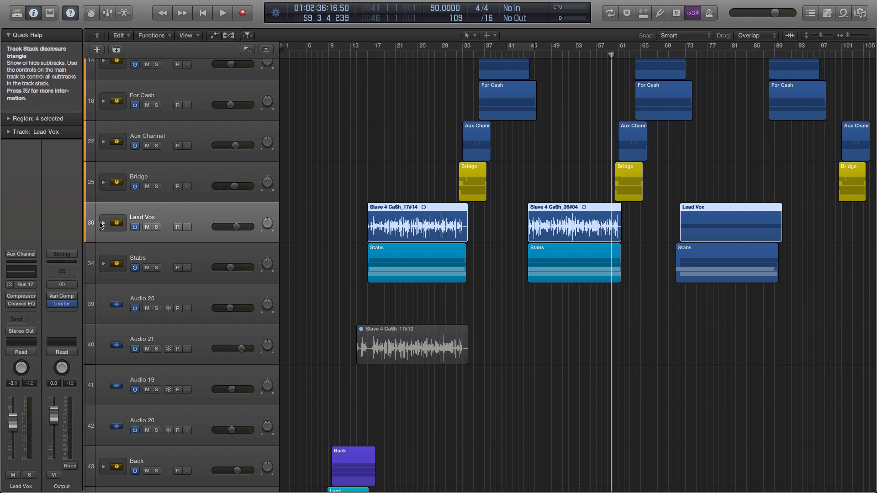
- Expand the Lead Vox stack and examine the plug-ins on Audio 37, Audio 36 and Audio 18
{"action": "left_click", "coordinate": [102, 223]}
{"action": "left_click", "coordinate": [218, 257]}
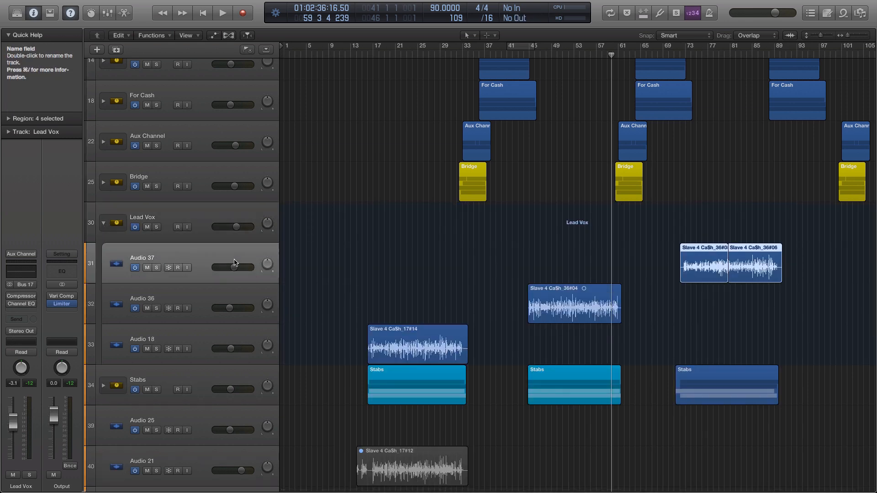
{"action": "left_click", "coordinate": [215, 291]}
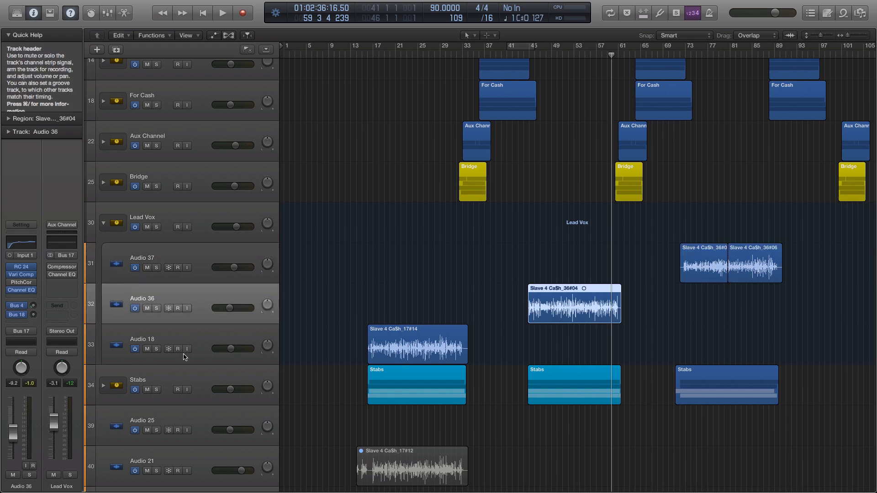
{"action": "left_click", "coordinate": [204, 336]}
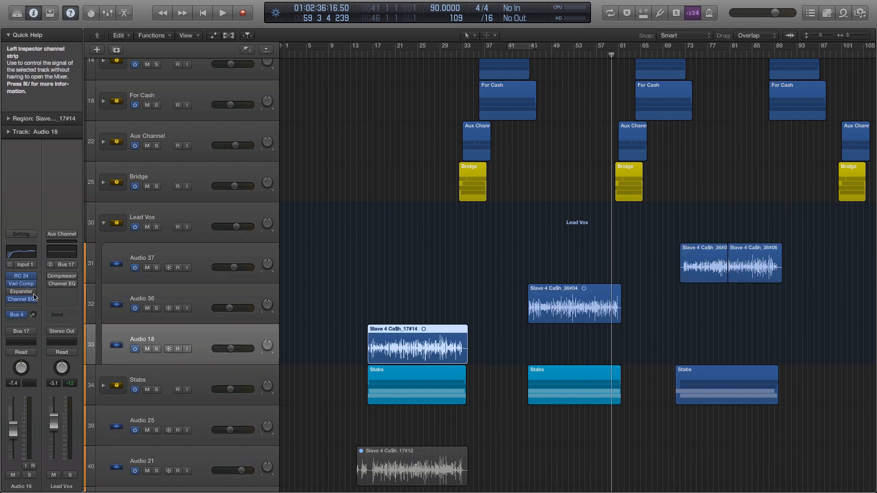
{"action": "double_click", "coordinate": [207, 263]}
{"action": "left_click", "coordinate": [205, 296]}
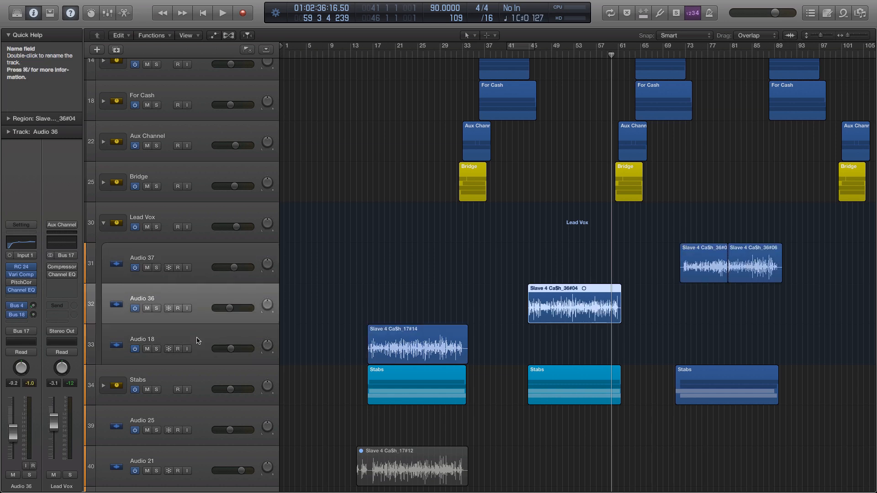
{"action": "left_click", "coordinate": [197, 340]}
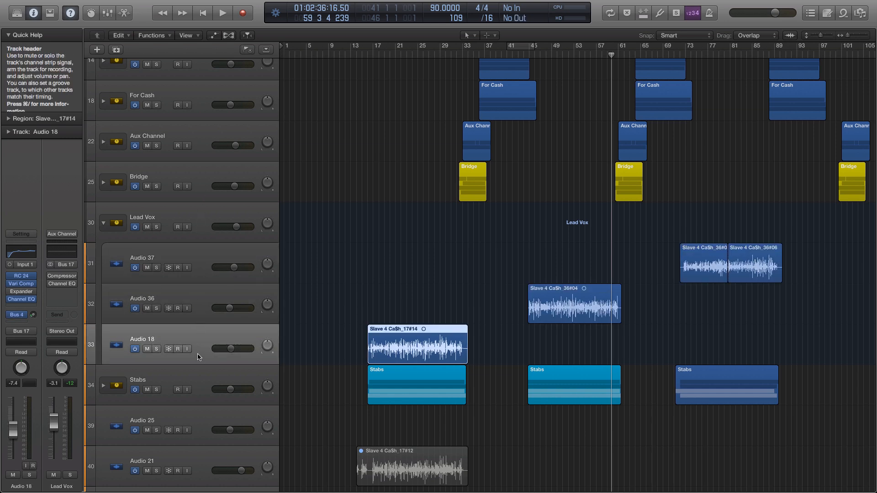
- Copy the channel strip setting of Audio 36 and paste it onto the Lead Vox stack
{"action": "left_click", "coordinate": [209, 303]}
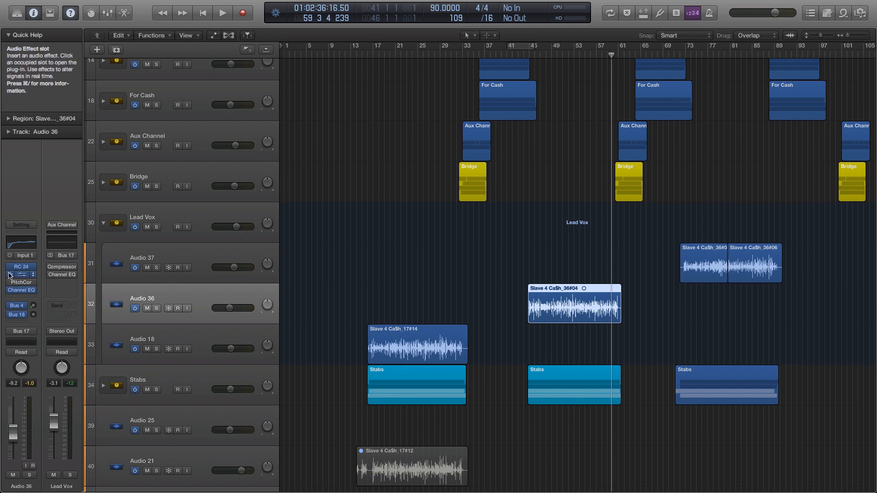
{"action": "left_click", "coordinate": [14, 224]}
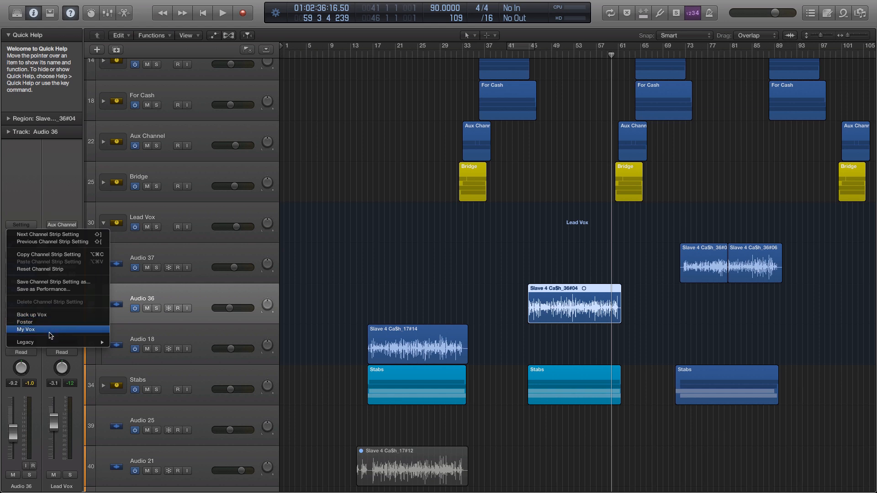
{"action": "left_click", "coordinate": [46, 255]}
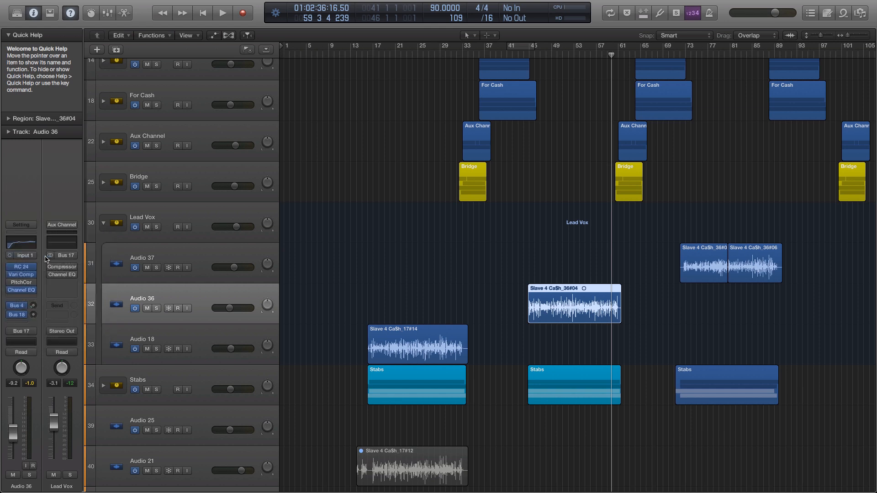
{"action": "left_click", "coordinate": [151, 215]}
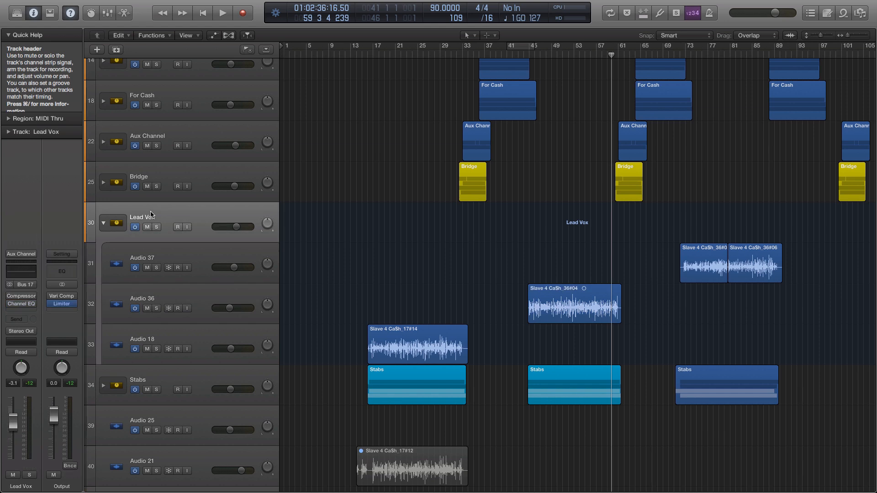
{"action": "left_click", "coordinate": [26, 255]}
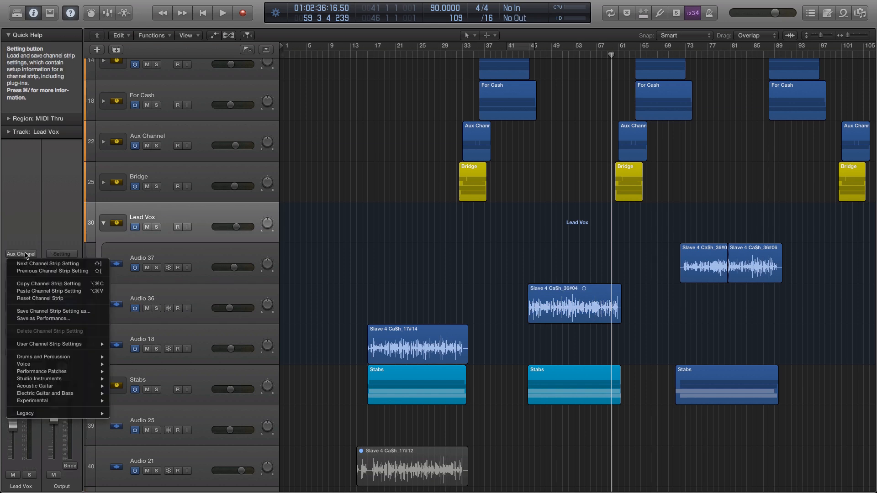
{"action": "left_click", "coordinate": [31, 291]}
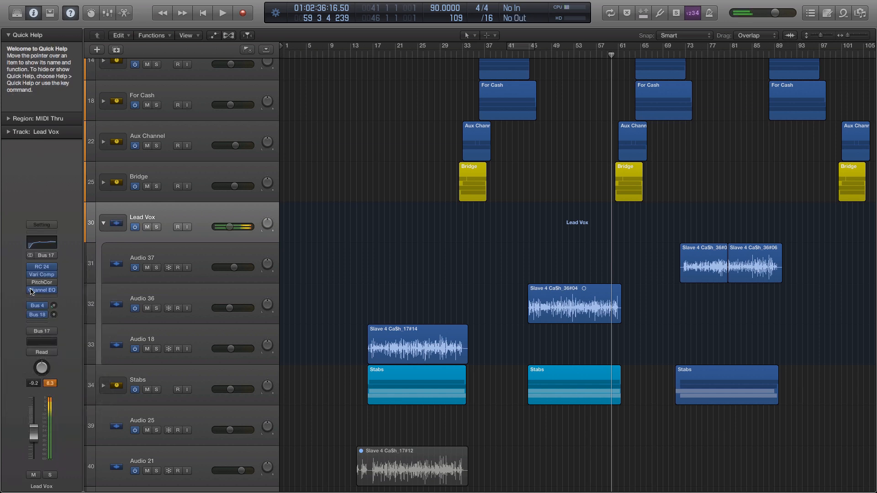
- Undo the channel strip setting paste on the Lead Vox stack
{"action": "left_click", "coordinate": [50, 225]}
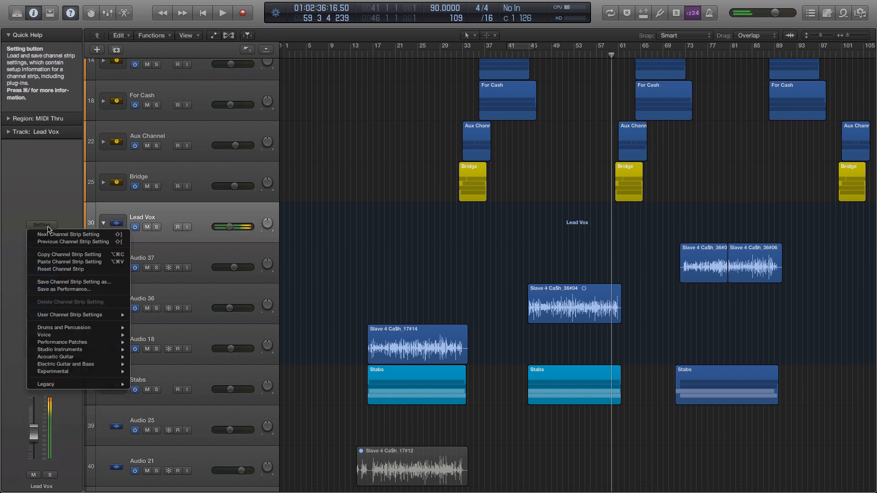
{"action": "left_click", "coordinate": [58, 206]}
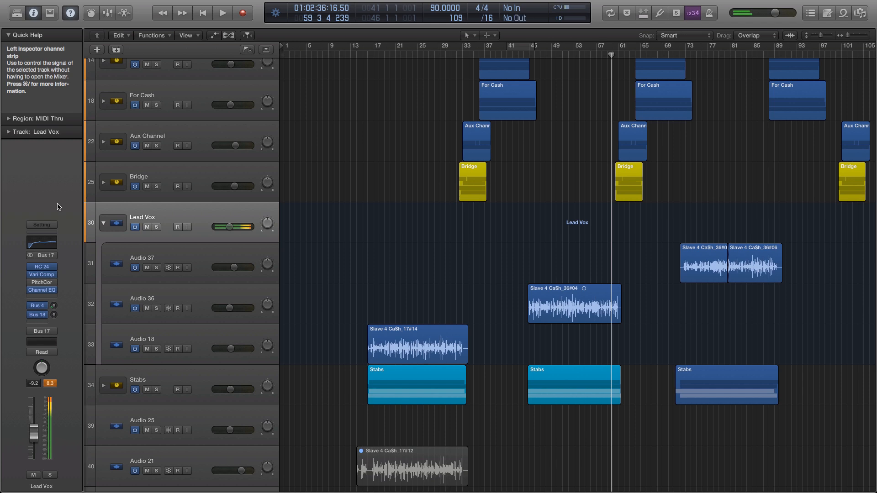
{"action": "key", "text": "super+z"}
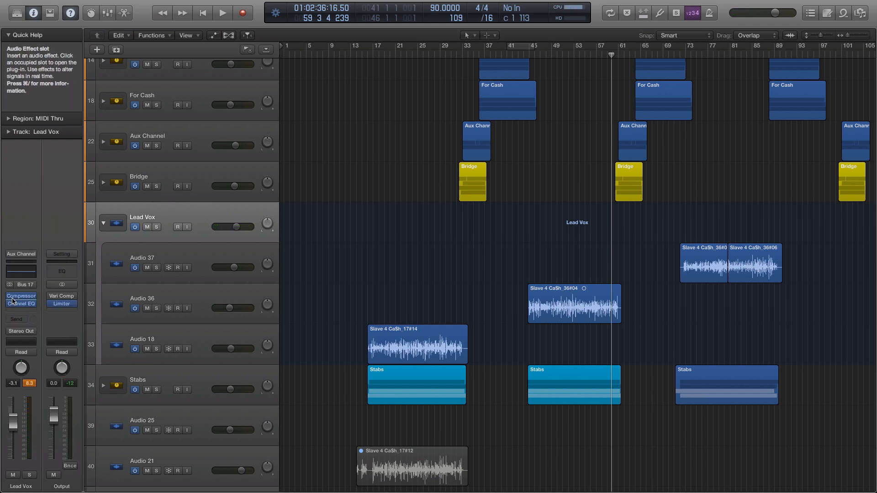
{"action": "left_click", "coordinate": [31, 254]}
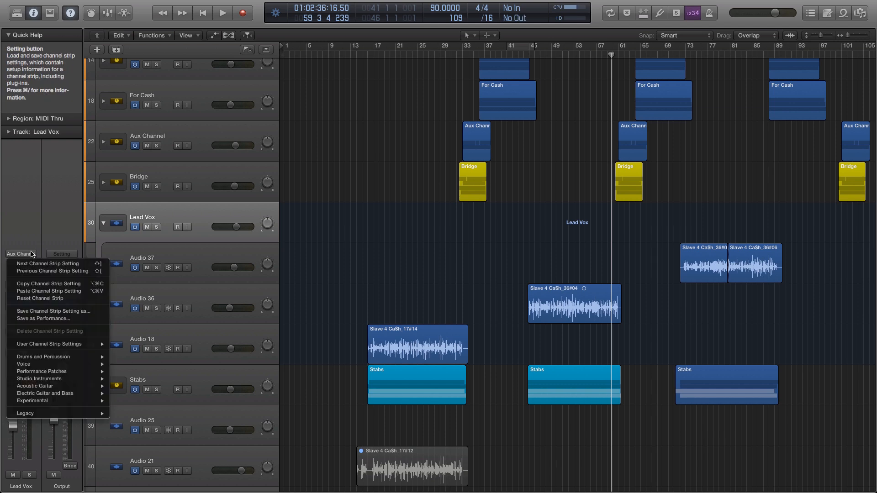
{"action": "left_click", "coordinate": [45, 229]}
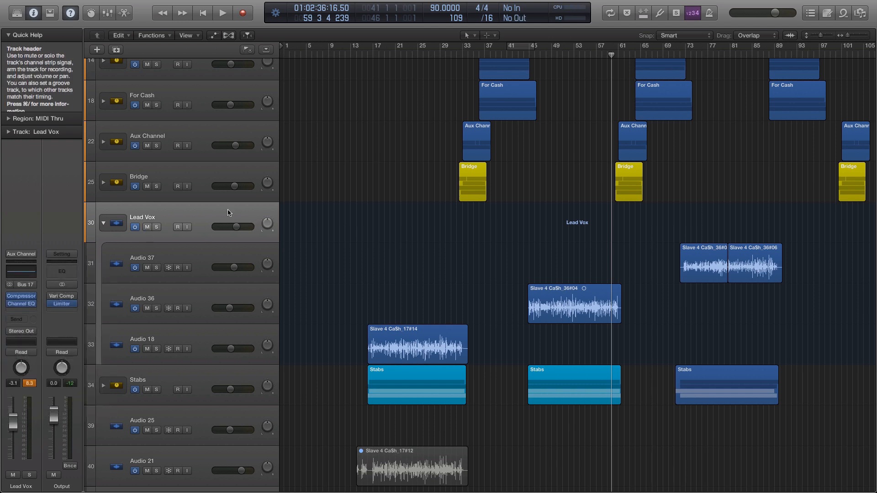
- Remove the Channel EQ and Compressor plug-ins from the Lead Vox stack's channel strip
{"action": "left_click", "coordinate": [34, 305]}
{"action": "left_click", "coordinate": [32, 313]}
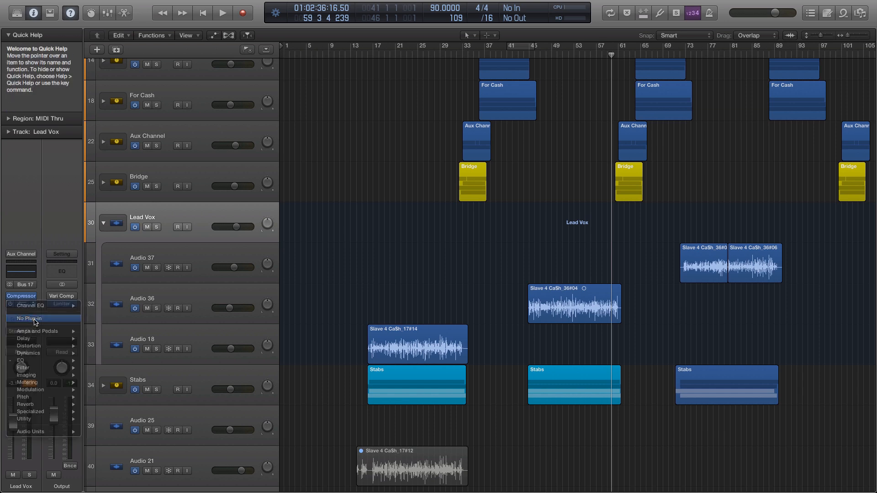
{"action": "left_click", "coordinate": [35, 296]}
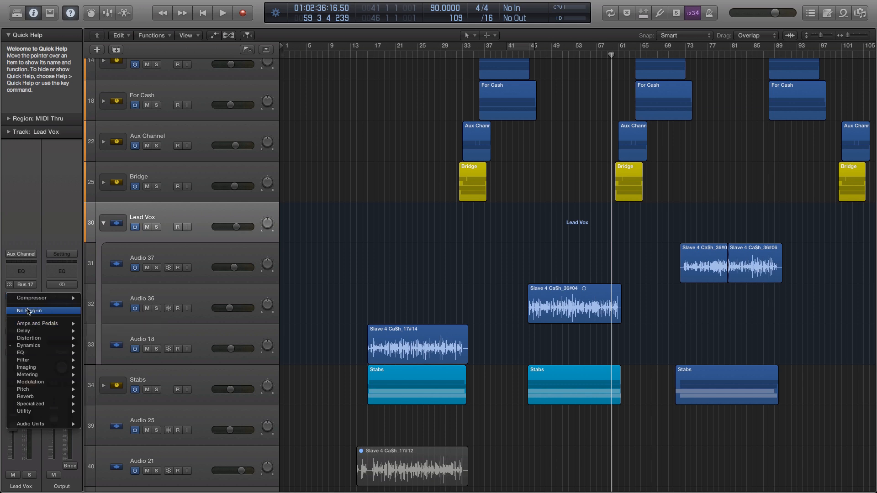
{"action": "left_click", "coordinate": [28, 311]}
- Insert the stereo Native Instruments RC 24 reverb on the Lead Vox stack and switch it to Mix mode
{"action": "left_click", "coordinate": [31, 297]}
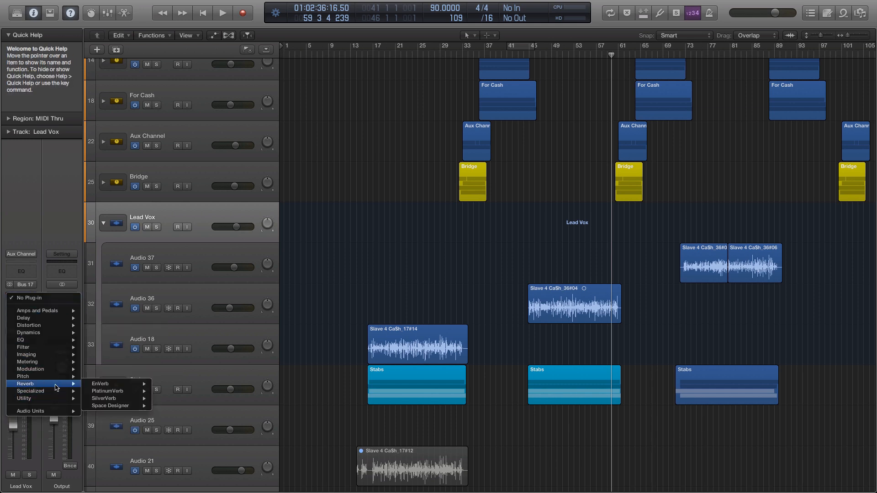
{"action": "mouse_move", "coordinate": [62, 412]}
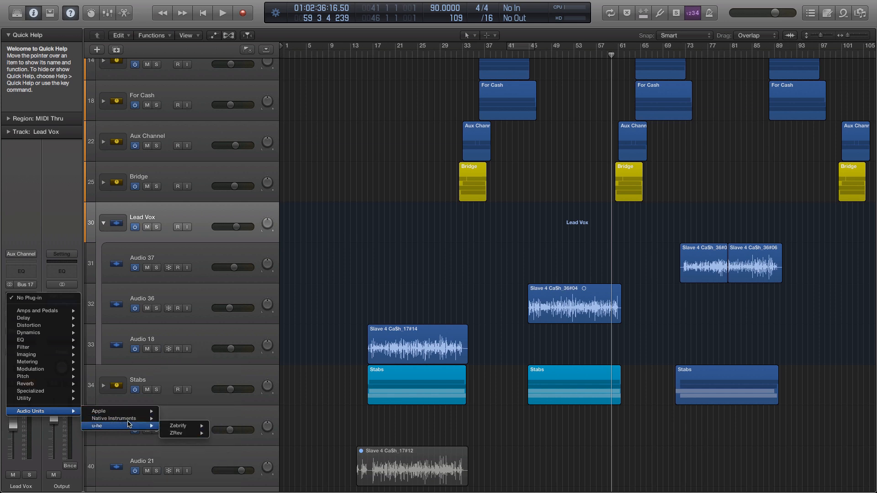
{"action": "mouse_move", "coordinate": [133, 422]}
{"action": "mouse_move", "coordinate": [232, 406]}
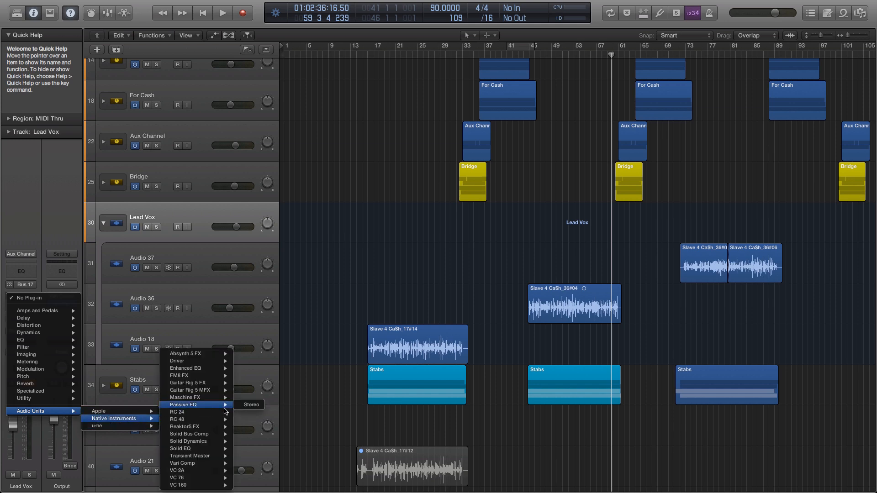
{"action": "mouse_move", "coordinate": [221, 427]}
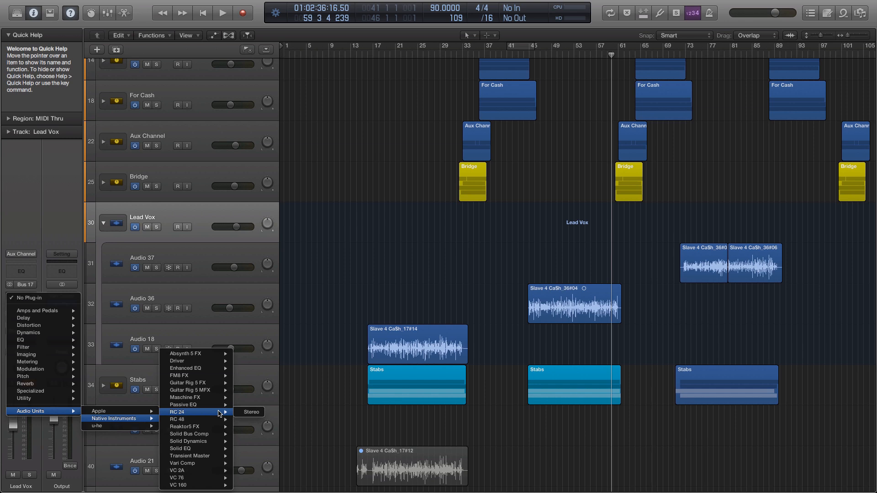
{"action": "left_click", "coordinate": [251, 412]}
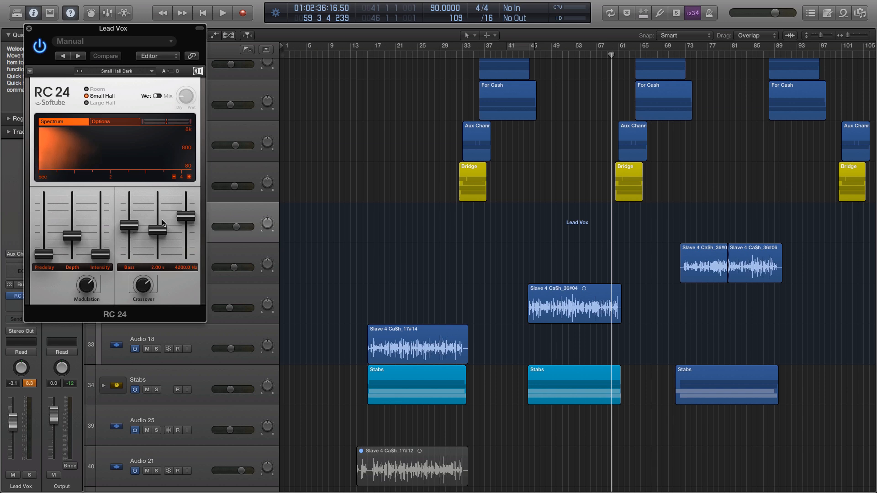
{"action": "left_click", "coordinate": [157, 96]}
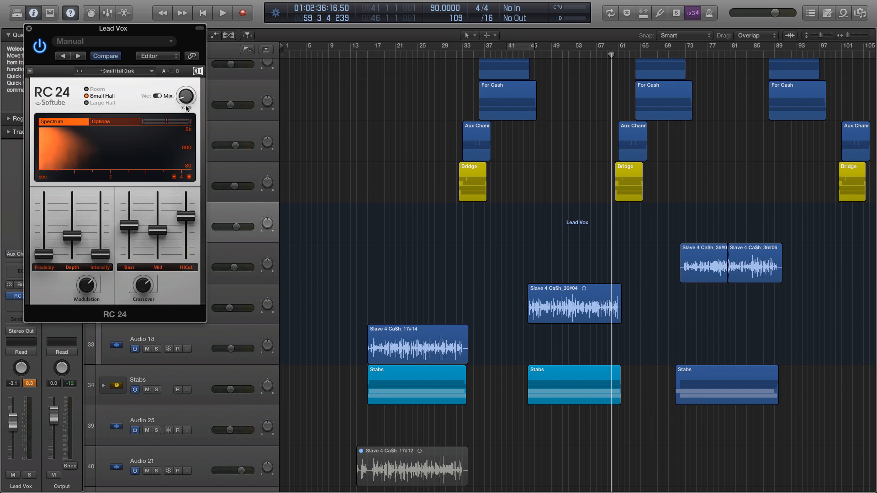
{"action": "left_click_drag", "start_coordinate": [161, 33], "coordinate": [433, 150]}
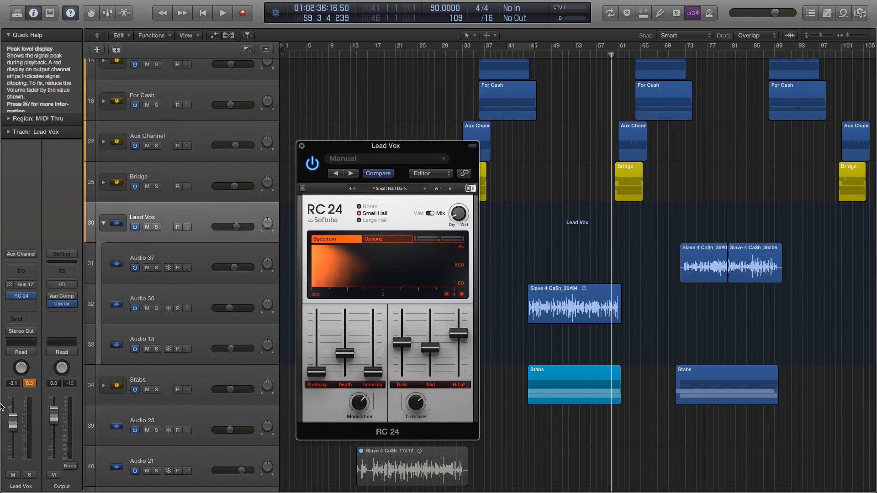
{"action": "left_click", "coordinate": [22, 303]}
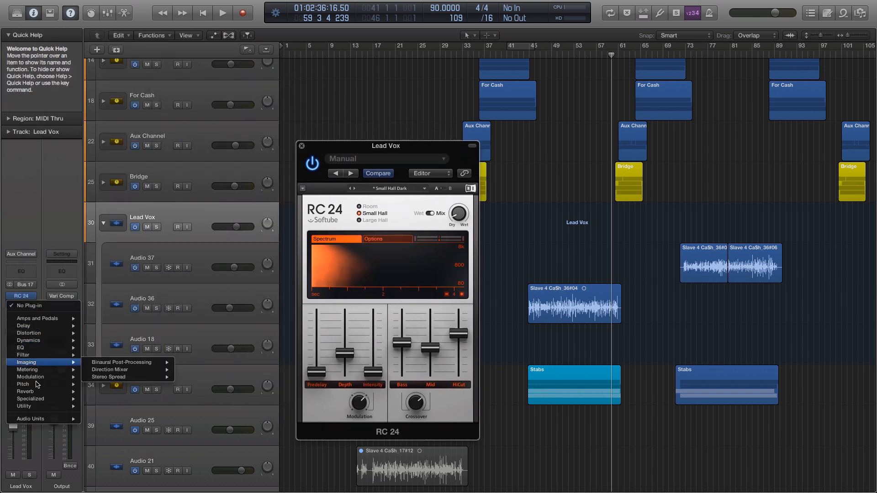
{"action": "mouse_move", "coordinate": [41, 393]}
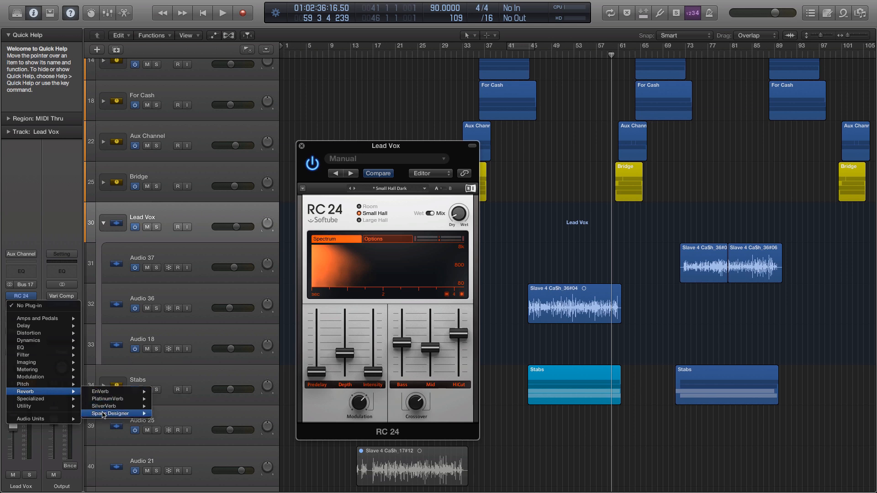
{"action": "left_click", "coordinate": [56, 230]}
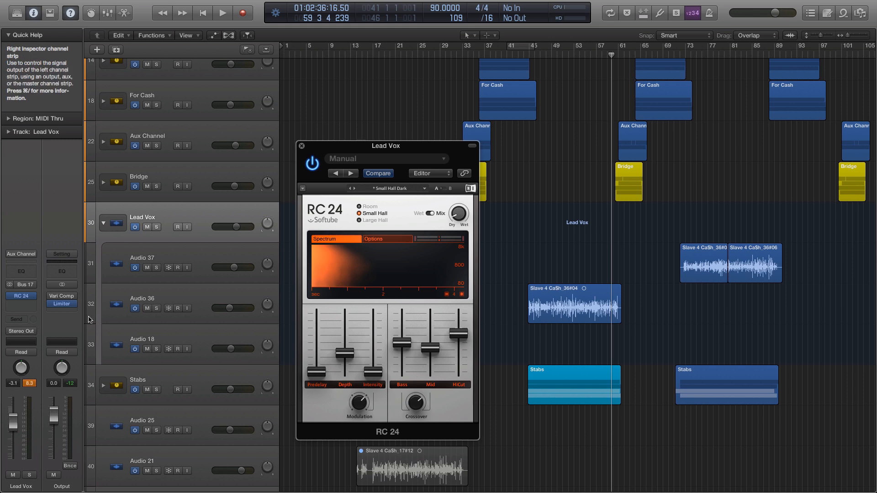
- Close the RC 24 window and remove the reverb from the Lead Vox stack
{"action": "left_click", "coordinate": [302, 147]}
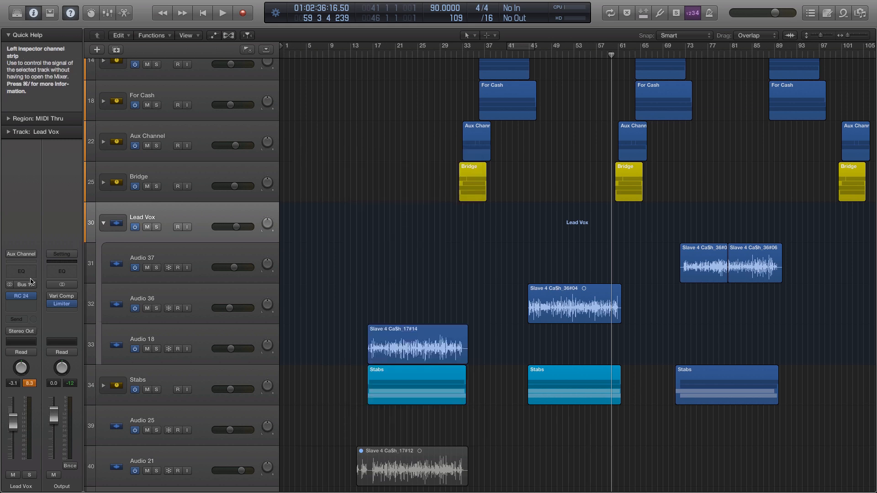
{"action": "left_click", "coordinate": [33, 299]}
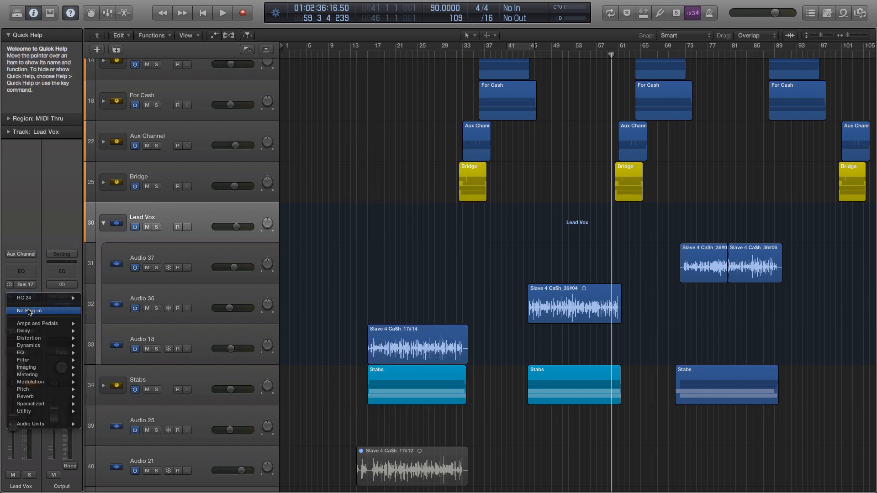
{"action": "left_click", "coordinate": [28, 290]}
- Add a send to Bus 19 on the Lead Vox stack's channel strip
{"action": "left_click", "coordinate": [16, 319]}
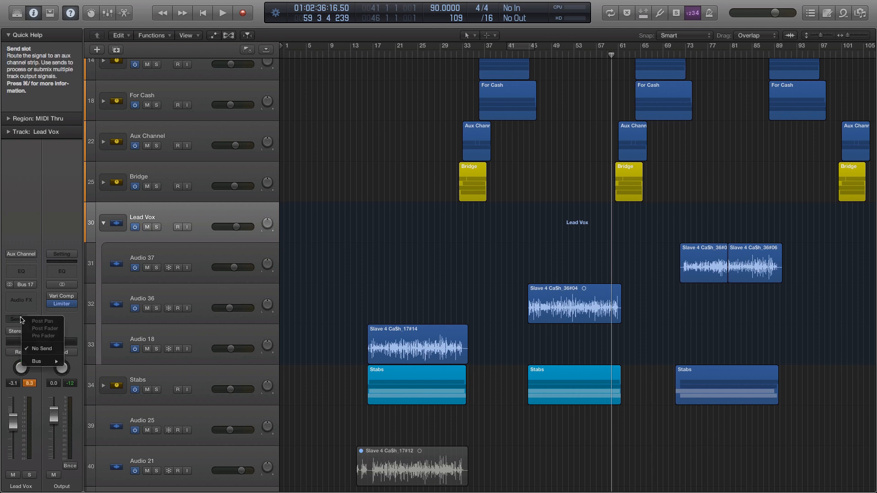
{"action": "mouse_move", "coordinate": [40, 361]}
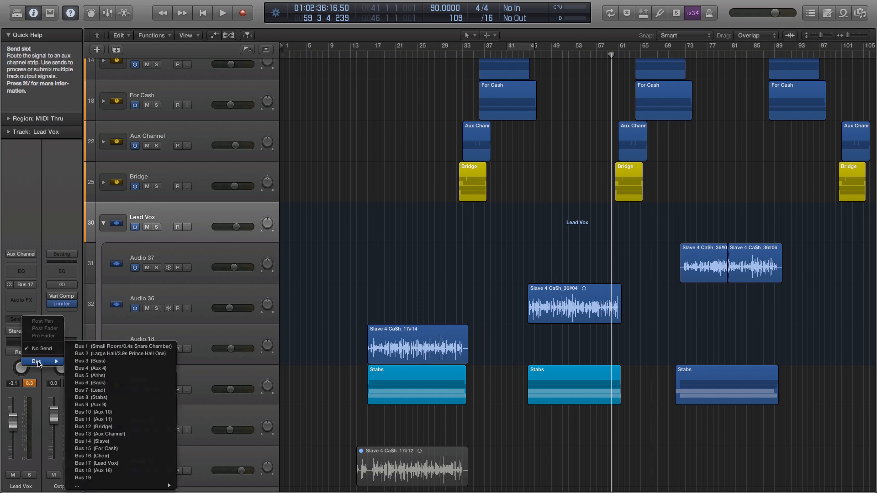
{"action": "left_click", "coordinate": [123, 478]}
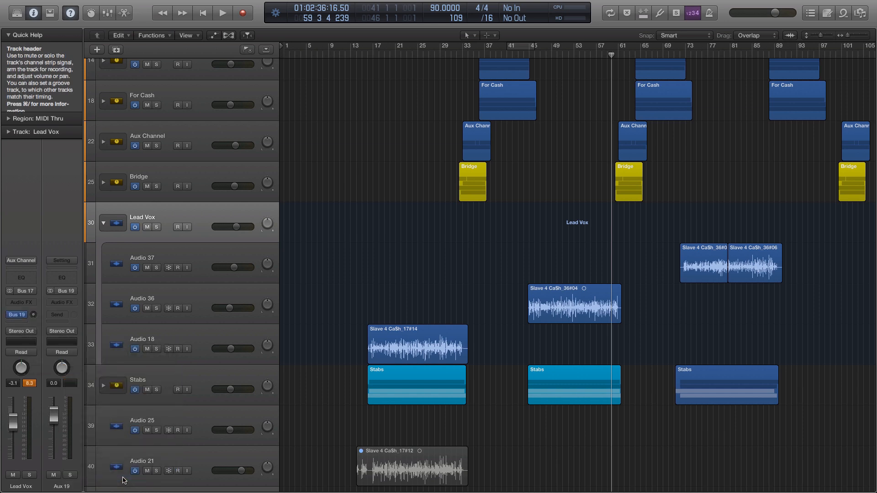
- Insert a stereo Space Designer reverb on the Aux 19 channel strip
{"action": "left_click", "coordinate": [68, 303]}
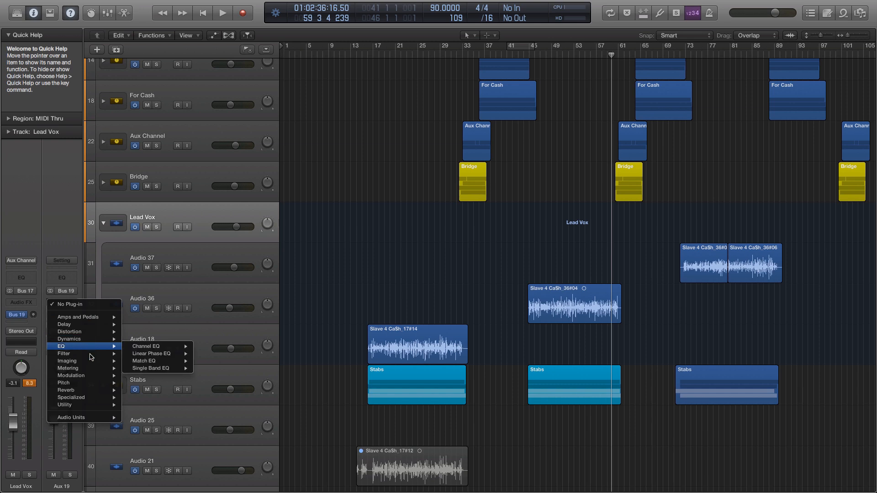
{"action": "mouse_move", "coordinate": [98, 391]}
{"action": "mouse_move", "coordinate": [169, 411]}
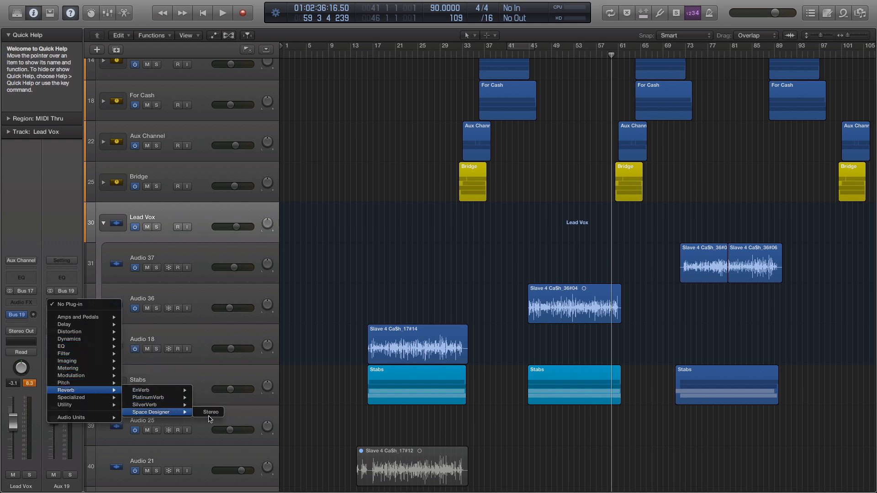
{"action": "left_click", "coordinate": [214, 416]}
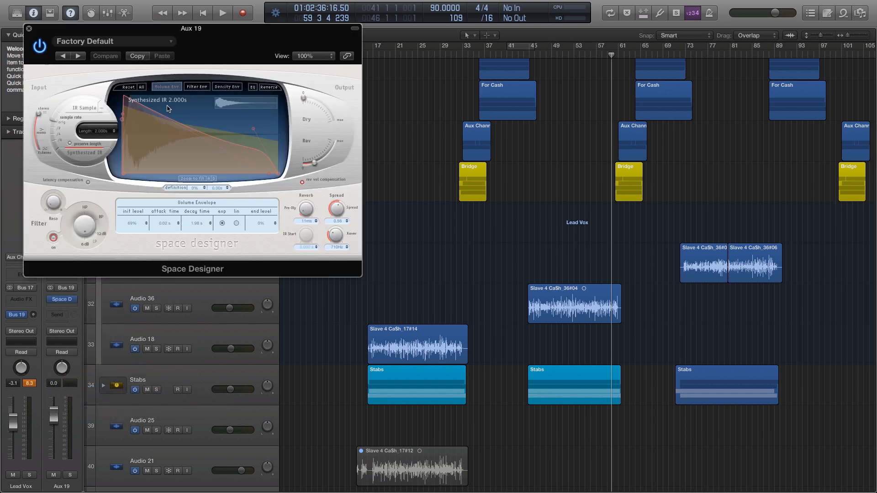
- Load the 1.1s Vocal Plate preset from the small-space plate reverbs into Space Designer
{"action": "left_click", "coordinate": [127, 45]}
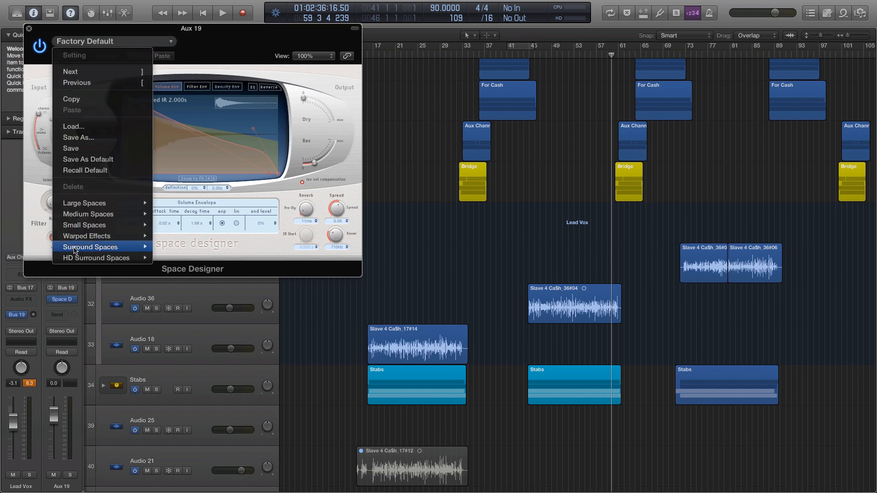
{"action": "mouse_move", "coordinate": [104, 223]}
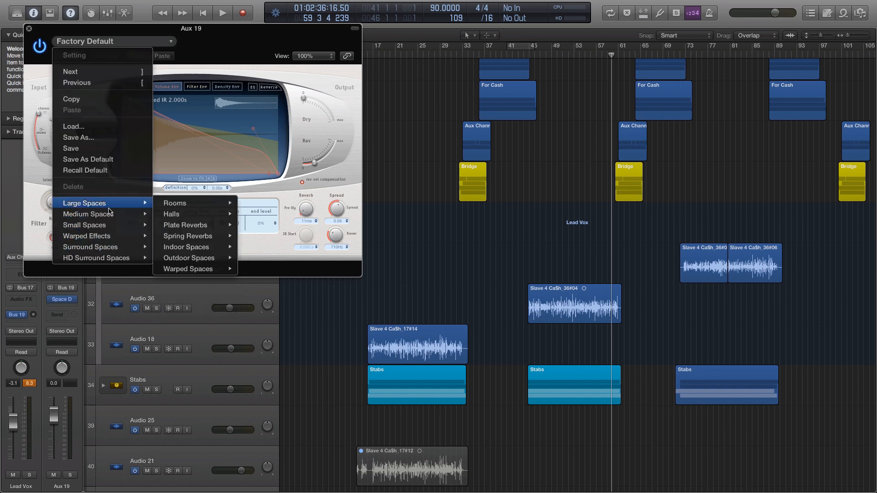
{"action": "mouse_move", "coordinate": [110, 222]}
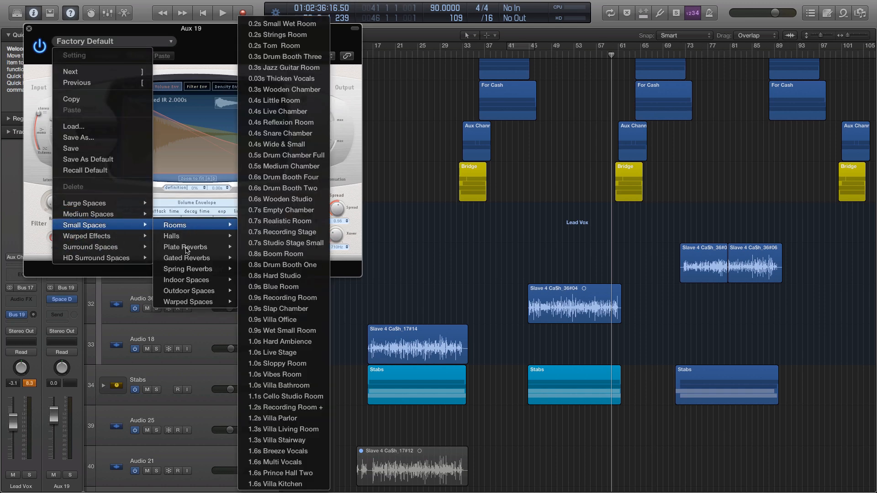
{"action": "mouse_move", "coordinate": [189, 249]}
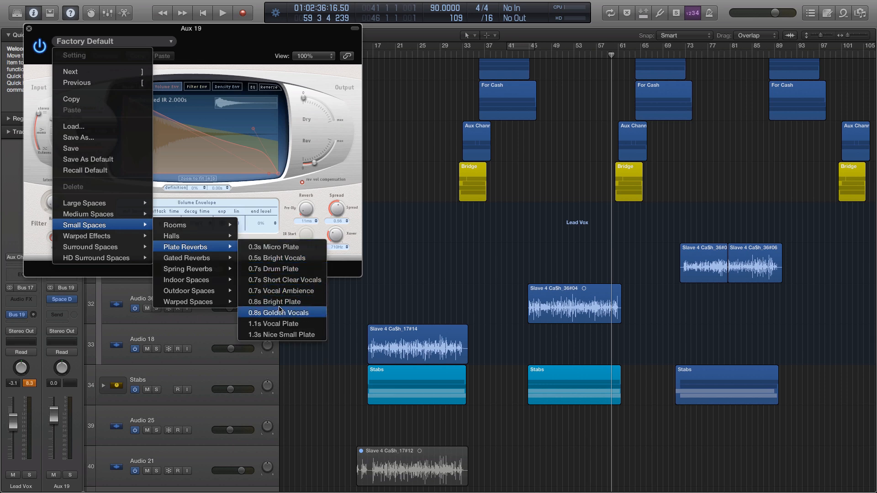
{"action": "left_click", "coordinate": [280, 323]}
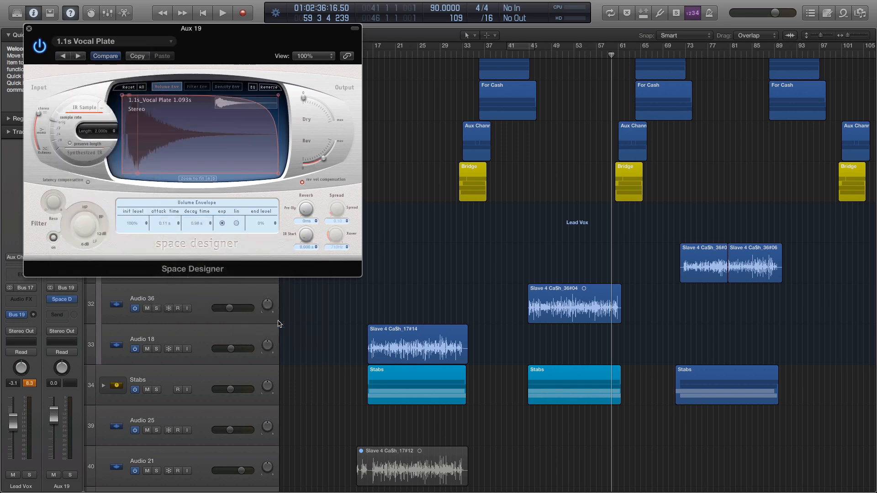
- Raise Space Designer's reverb output level, set the Lead Vox stack's Bus 19 send to -35.0 dB and close the plug-in window
{"action": "left_click_drag", "start_coordinate": [302, 28], "coordinate": [502, 60]}
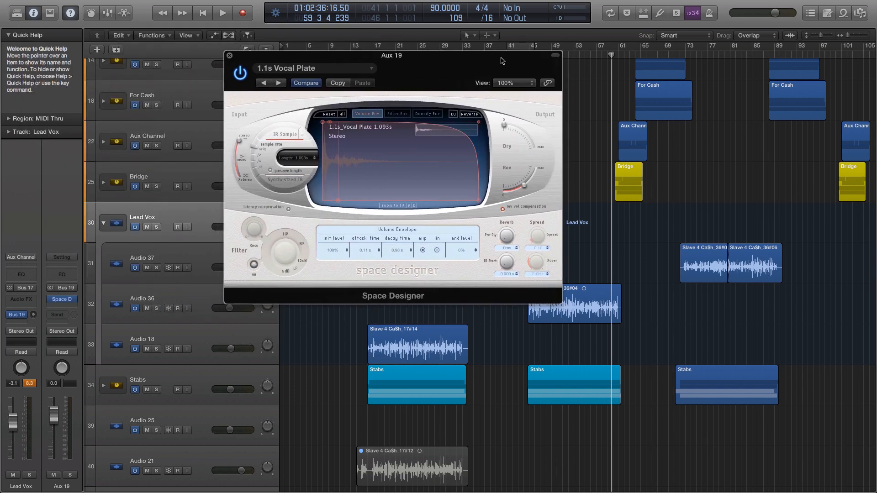
{"action": "left_click_drag", "start_coordinate": [522, 191], "coordinate": [524, 164]}
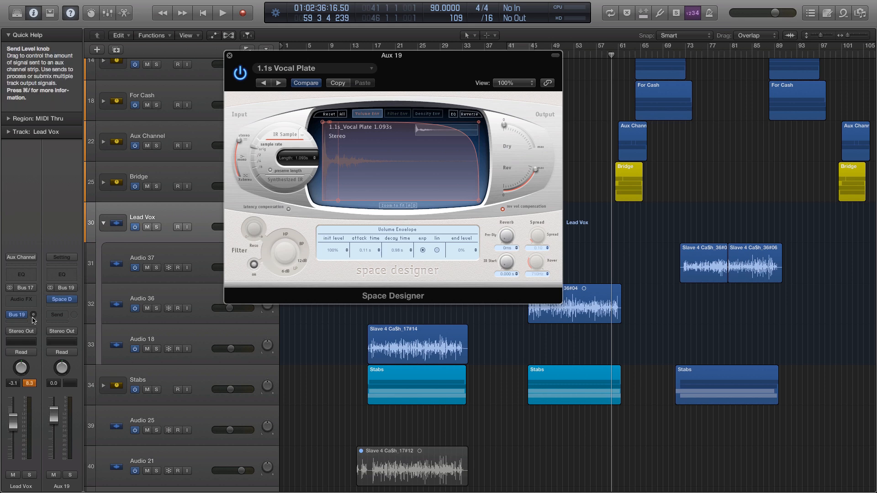
{"action": "left_click", "coordinate": [36, 317]}
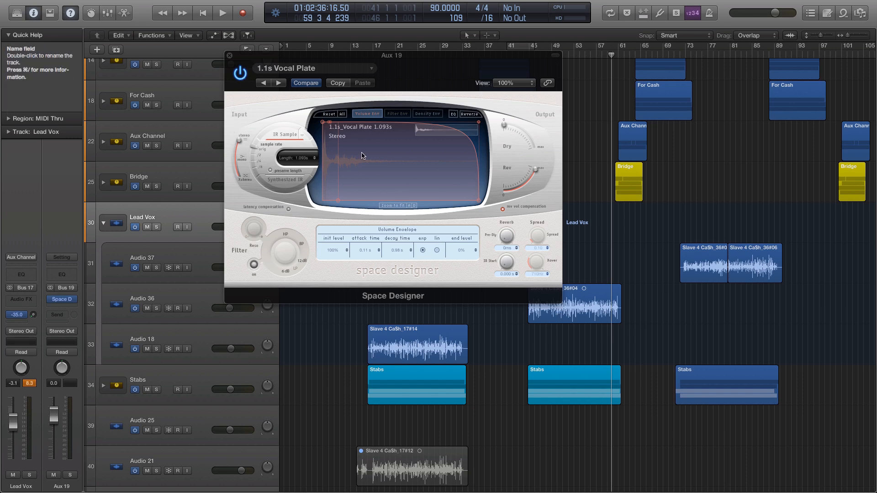
{"action": "left_click_drag", "start_coordinate": [286, 112], "coordinate": [488, 309]}
{"action": "left_click", "coordinate": [431, 254]}
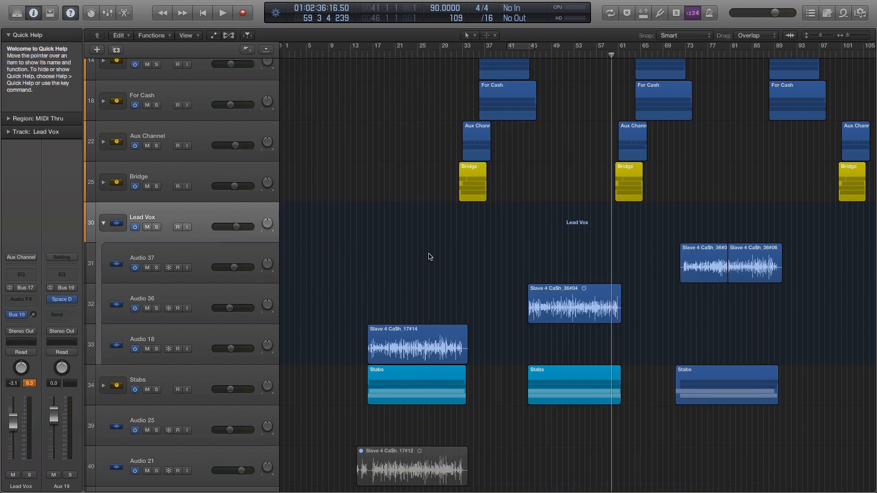
- Bypass all insert plug-ins and bus sends on the Audio 37, Audio 36 and Audio 18 tracks
{"action": "left_click", "coordinate": [224, 252]}
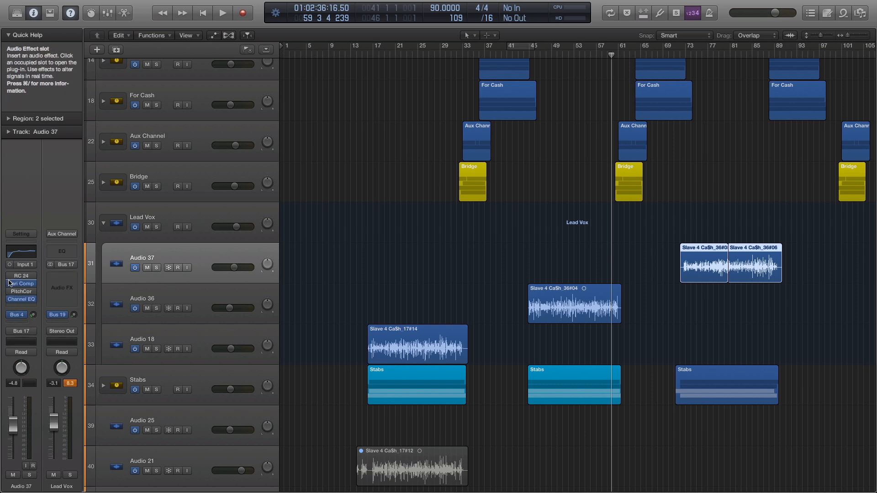
{"action": "left_click", "coordinate": [197, 296]}
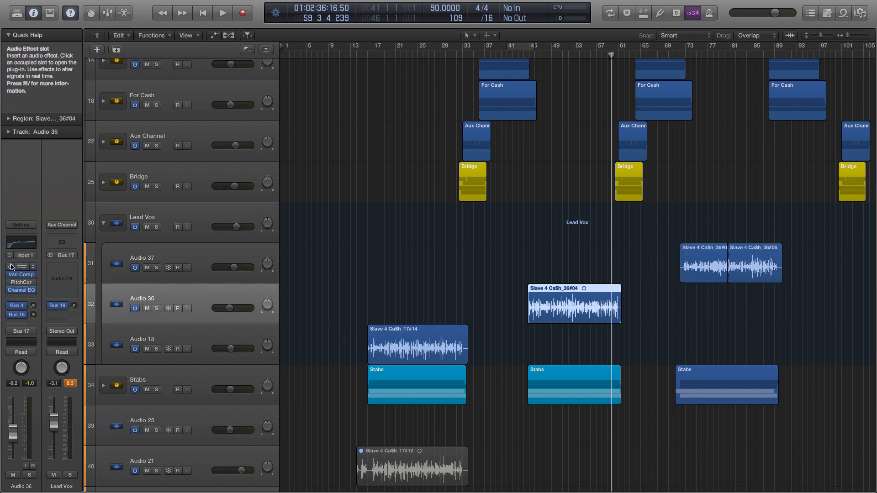
{"action": "left_click", "coordinate": [12, 309]}
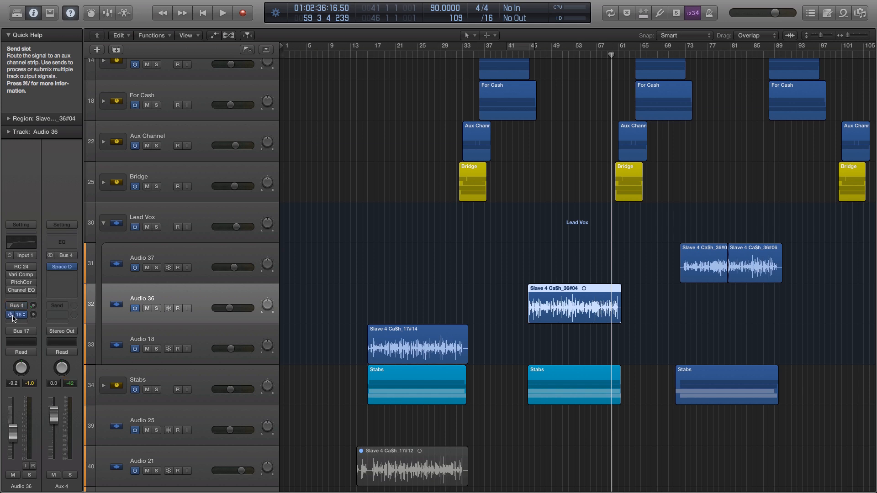
{"action": "left_click", "coordinate": [184, 254]}
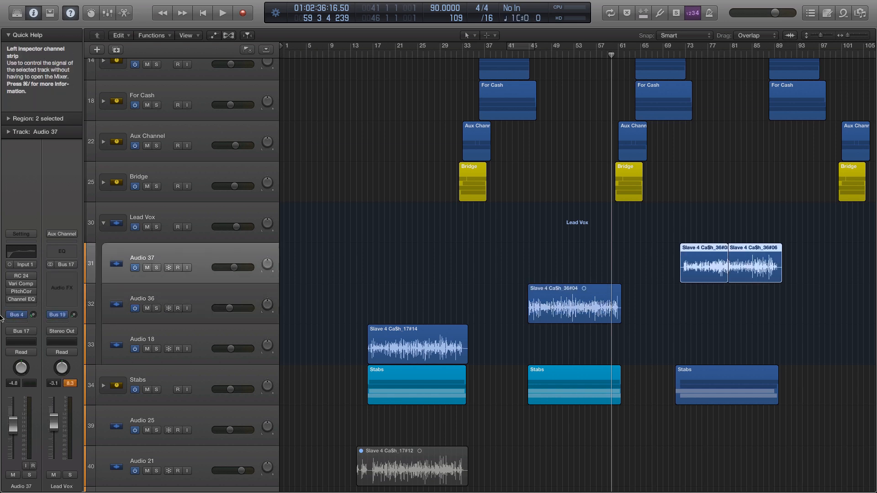
{"action": "left_click", "coordinate": [15, 315]}
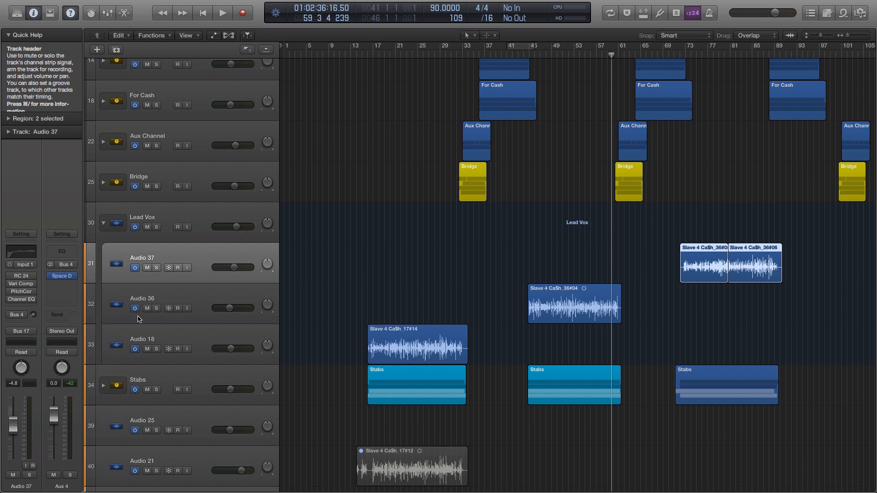
{"action": "left_click", "coordinate": [204, 334]}
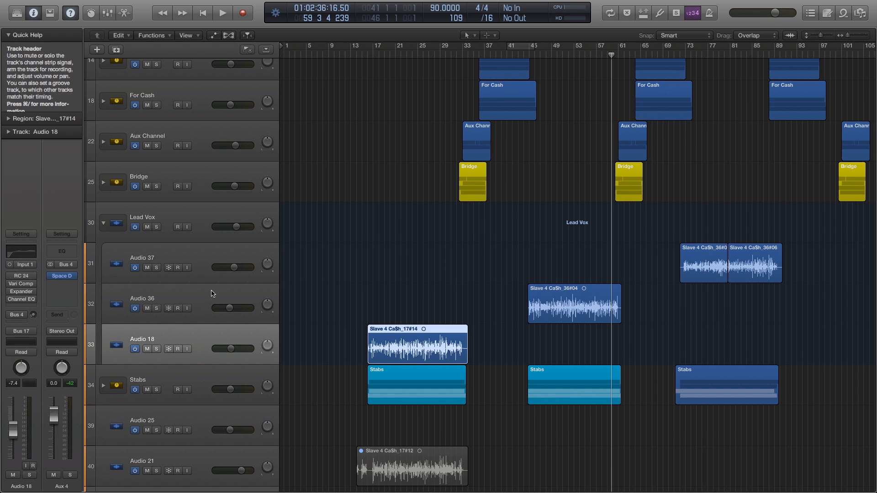
- Solo the Lead Vox stack together with its Audio 37, Audio 36 and Audio 18 tracks
{"action": "left_click", "coordinate": [229, 293]}
{"action": "left_click", "coordinate": [239, 256]}
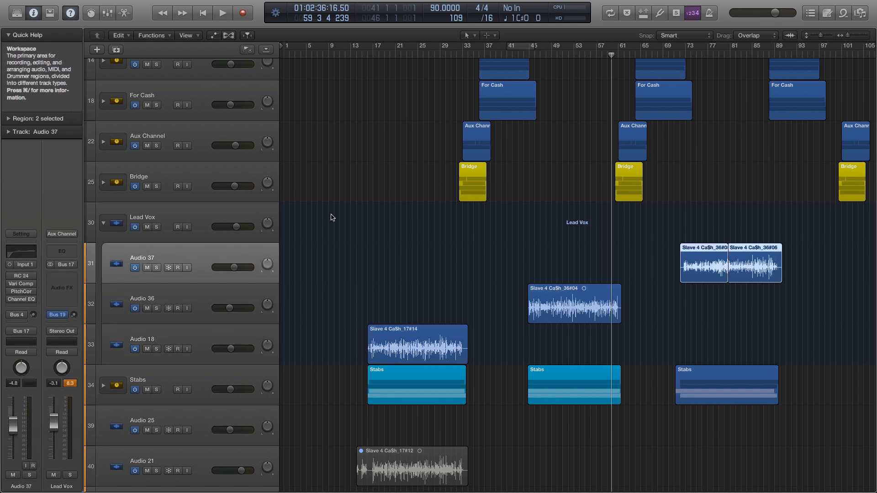
{"action": "left_click", "coordinate": [156, 227]}
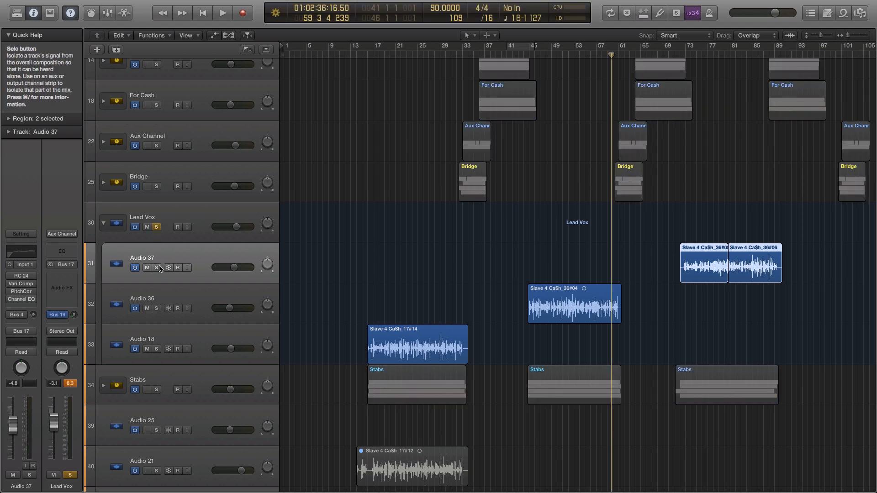
{"action": "left_click", "coordinate": [156, 308]}
{"action": "left_click", "coordinate": [157, 349]}
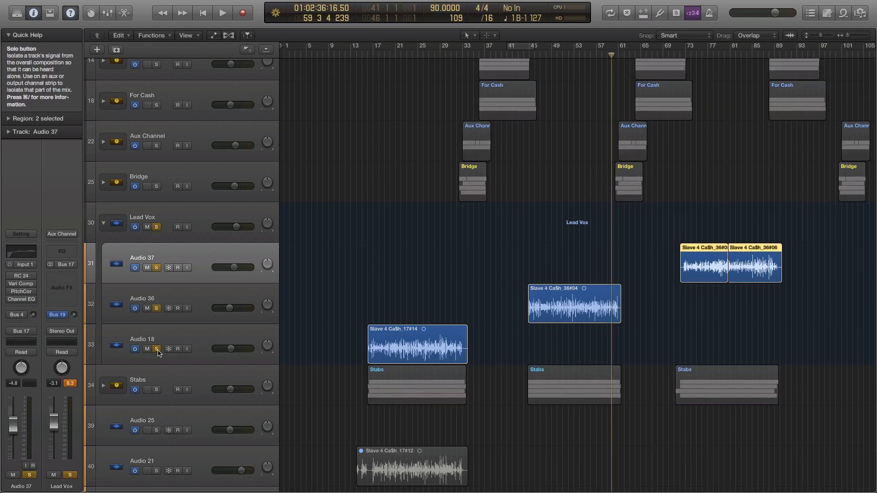
- Play passages of all three soloed lead vocal tracks and raise the Lead Vox stack's volume to -1.1 dB
{"action": "left_click", "coordinate": [360, 57]}
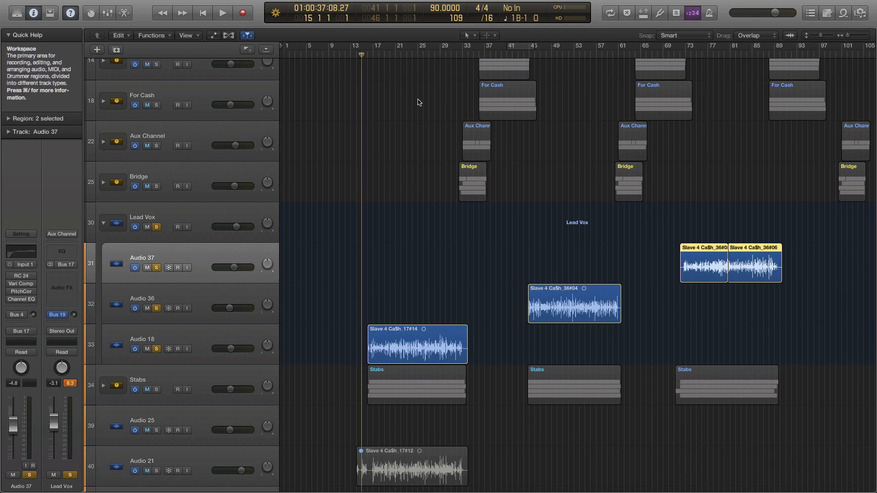
{"action": "double_click", "coordinate": [409, 54]}
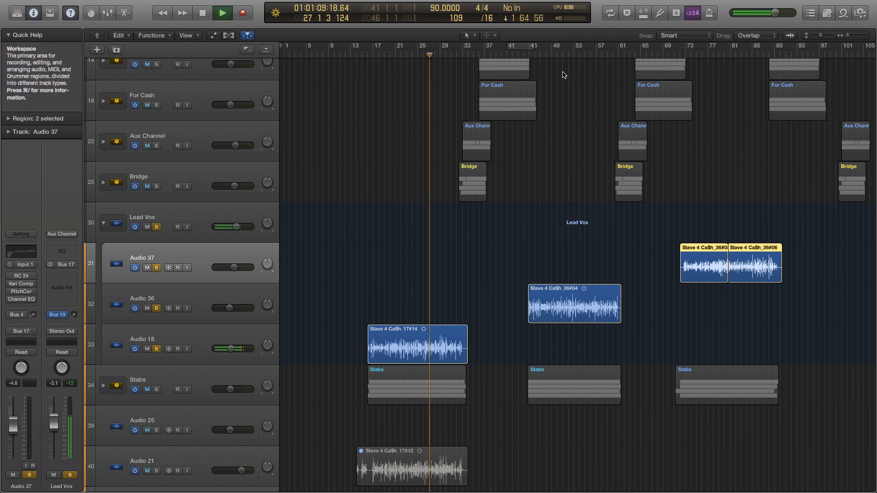
{"action": "key", "text": "space"}
{"action": "left_click", "coordinate": [573, 56]}
{"action": "key", "text": "space"}
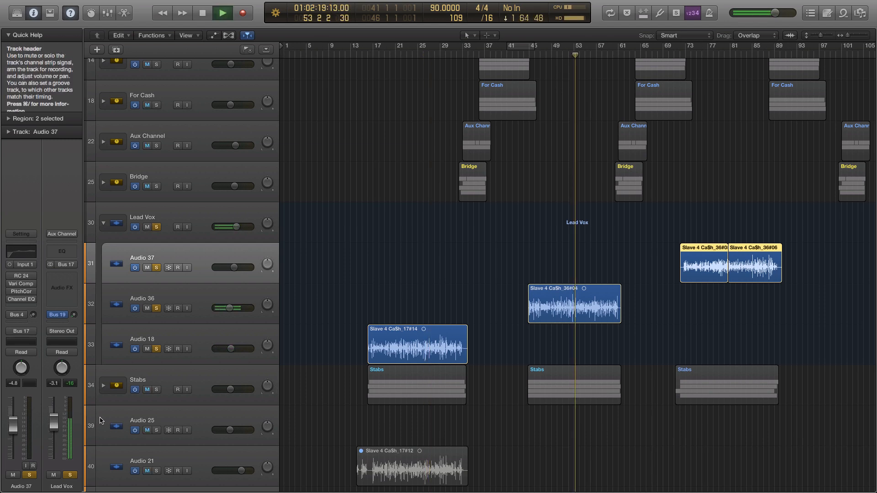
{"action": "left_click_drag", "start_coordinate": [55, 427], "coordinate": [58, 415]}
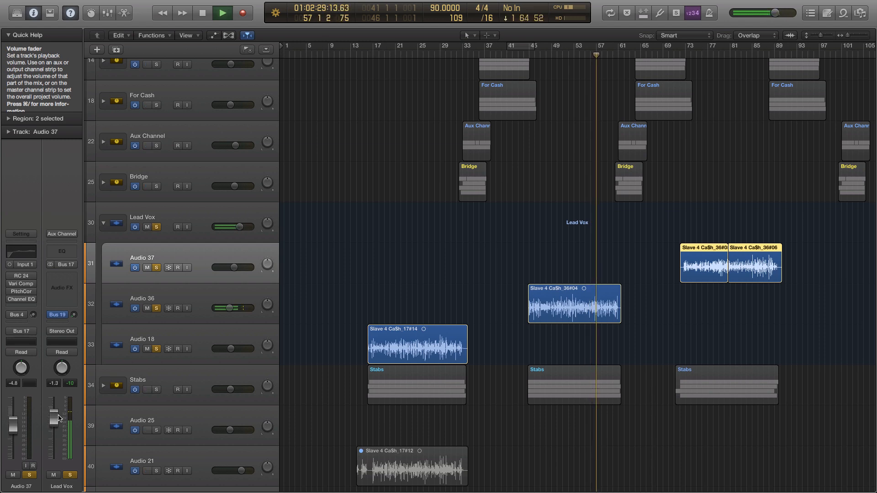
{"action": "key", "text": "space"}
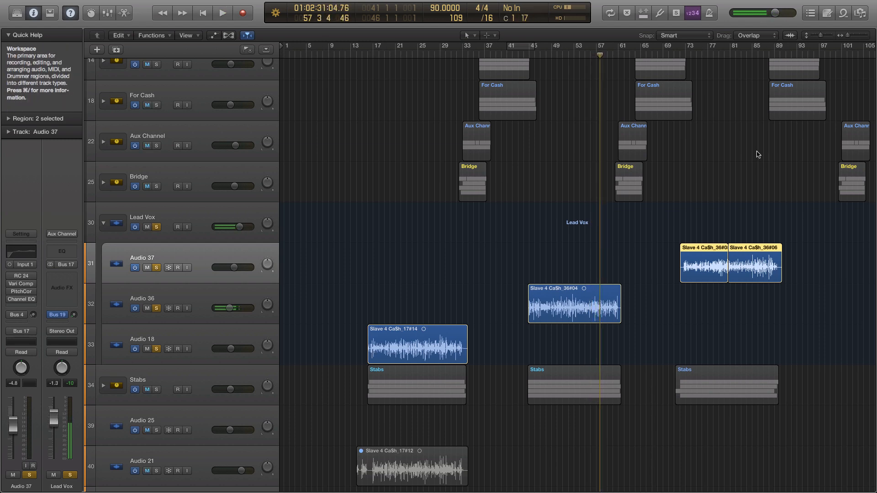
{"action": "left_click", "coordinate": [696, 54]}
{"action": "key", "text": "space"}
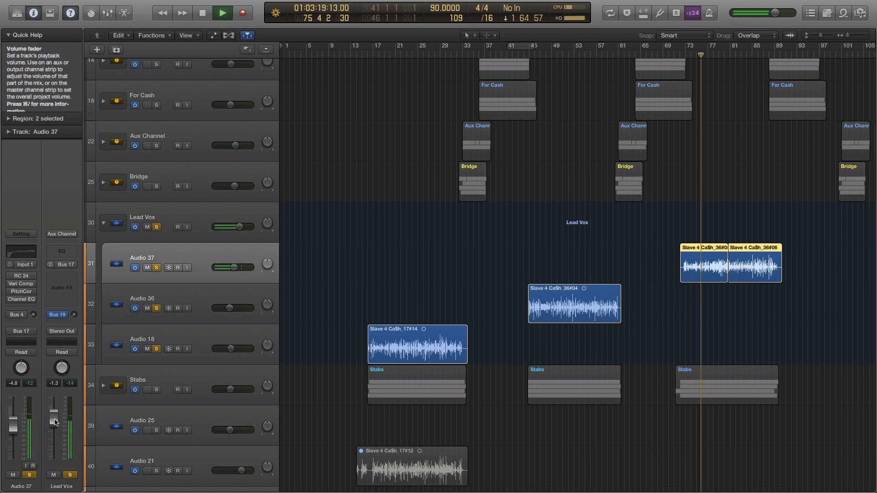
{"action": "left_click_drag", "start_coordinate": [56, 423], "coordinate": [56, 421]}
{"action": "key", "text": "space"}
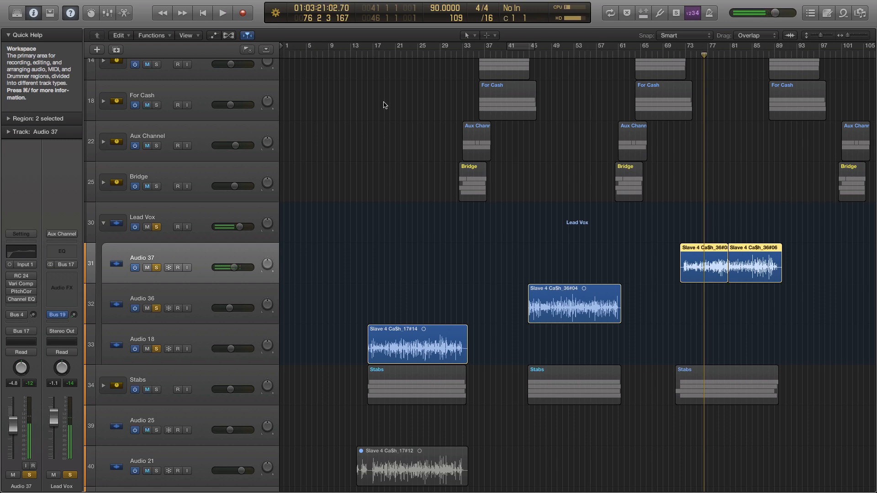
- Play the second lead vocal passage from about bar 48, raising Audio 37's volume to -3.2 dB and Audio 36's volume slightly
{"action": "left_click", "coordinate": [542, 62]}
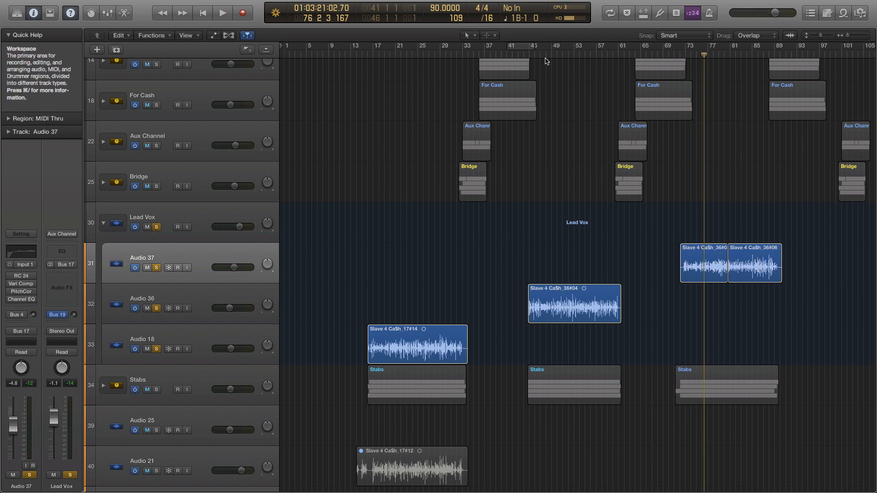
{"action": "left_click", "coordinate": [547, 52]}
{"action": "key", "text": "space"}
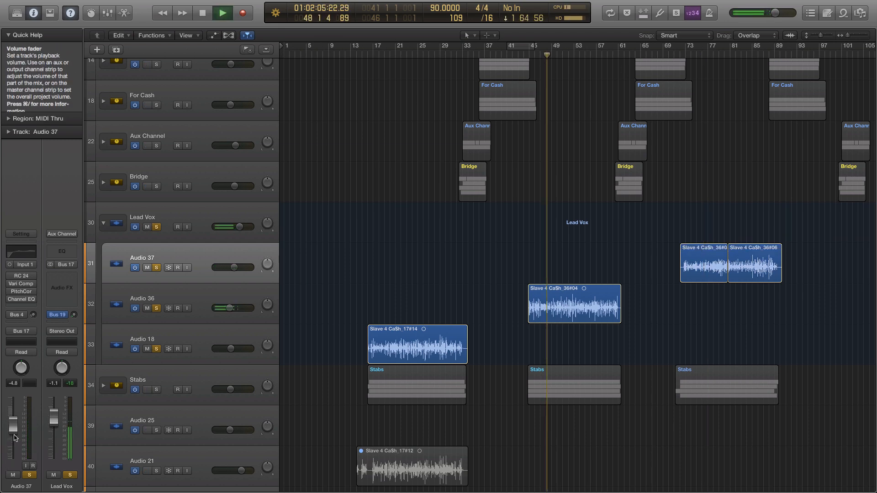
{"action": "left_click_drag", "start_coordinate": [16, 431], "coordinate": [16, 429]}
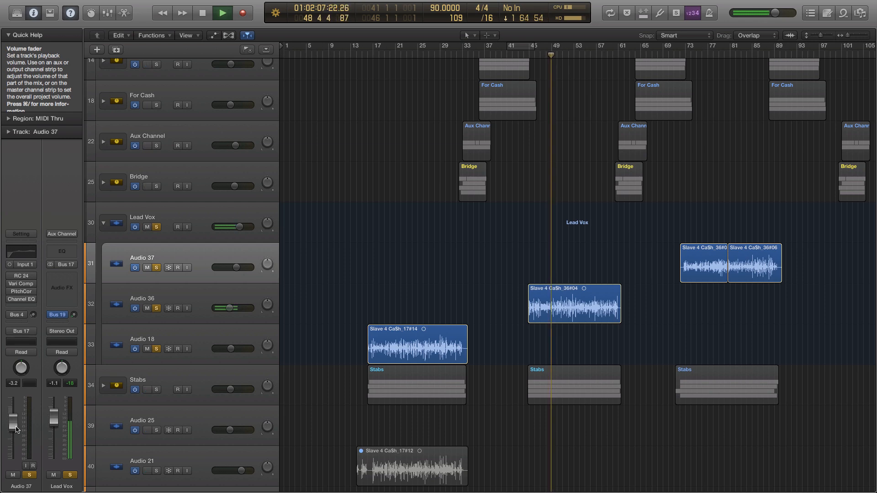
{"action": "mouse_move", "coordinate": [233, 308]}
{"action": "left_mouse_down"}
{"action": "mouse_move", "coordinate": [240, 312]}
{"action": "mouse_move", "coordinate": [232, 310]}
{"action": "left_mouse_up"}
{"action": "left_click", "coordinate": [211, 336]}
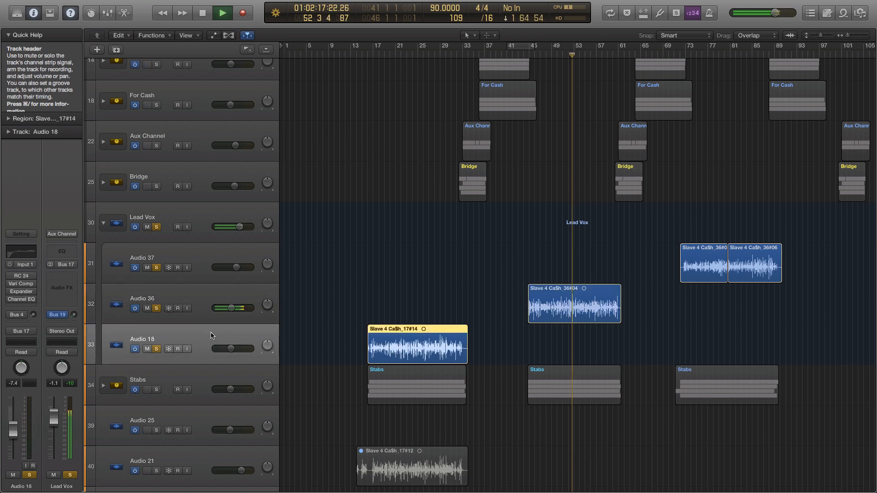
{"action": "key", "text": "space"}
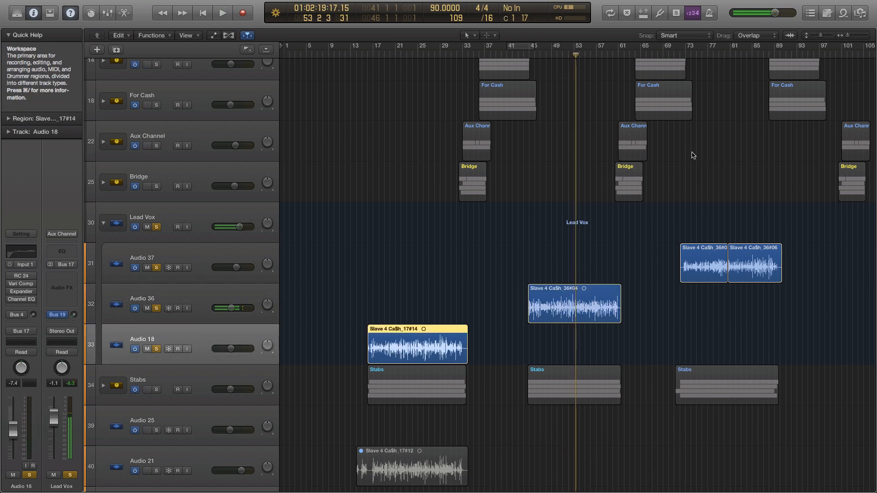
- Compare the Audio 18 and Audio 36 vocals in playback, setting Audio 18's volume to -4.3 dB and the Lead Vox stack's to -0.8 dB
{"action": "left_click", "coordinate": [400, 54]}
{"action": "key", "text": "space"}
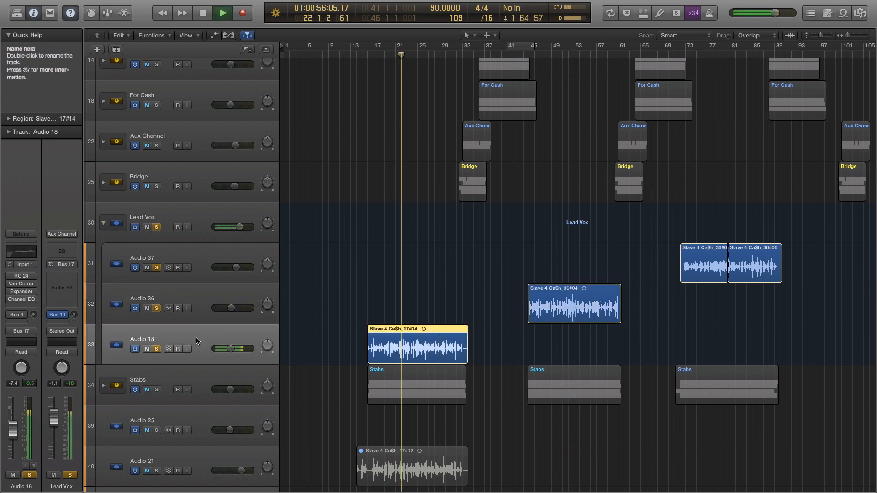
{"action": "left_click_drag", "start_coordinate": [13, 437], "coordinate": [14, 439]}
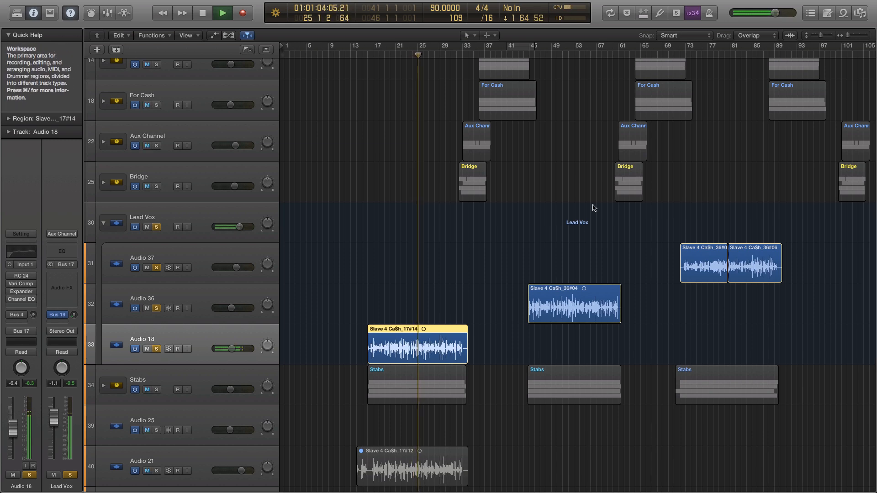
{"action": "left_click", "coordinate": [554, 47]}
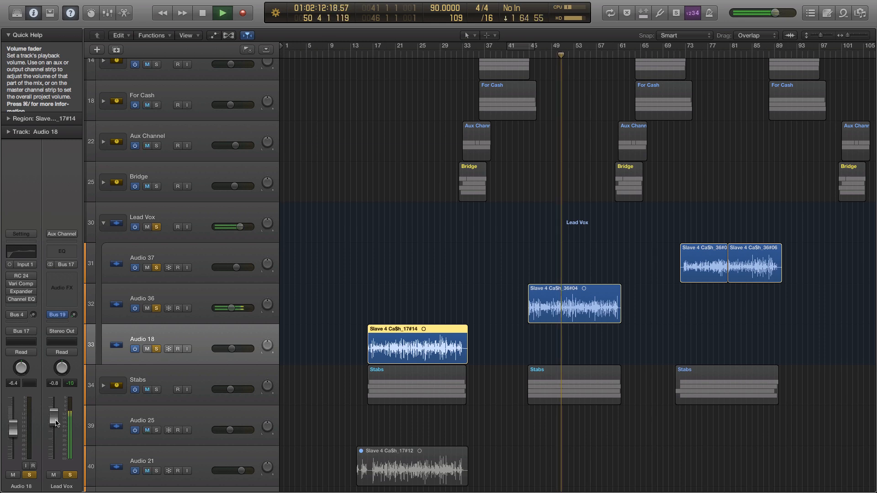
{"action": "left_click_drag", "start_coordinate": [7, 432], "coordinate": [11, 423]}
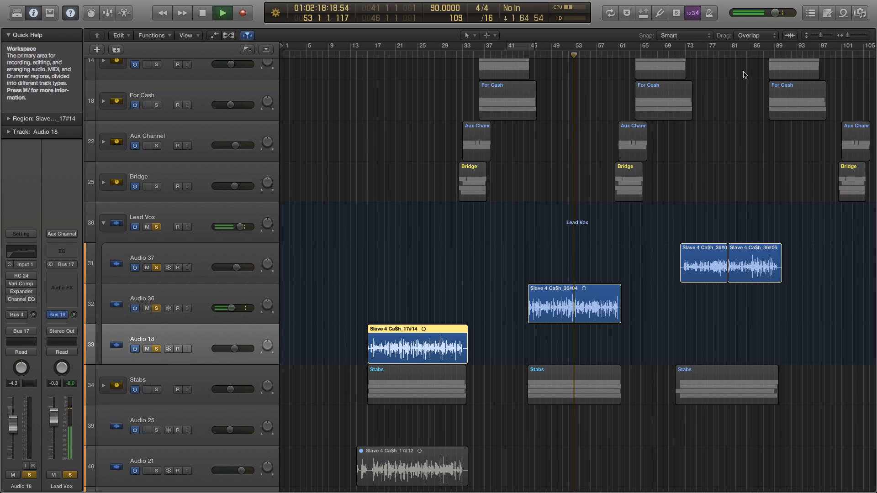
- Play the Audio 37 vocal from about bar 77 and set its volume to -3.1 dB
{"action": "left_click", "coordinate": [706, 54]}
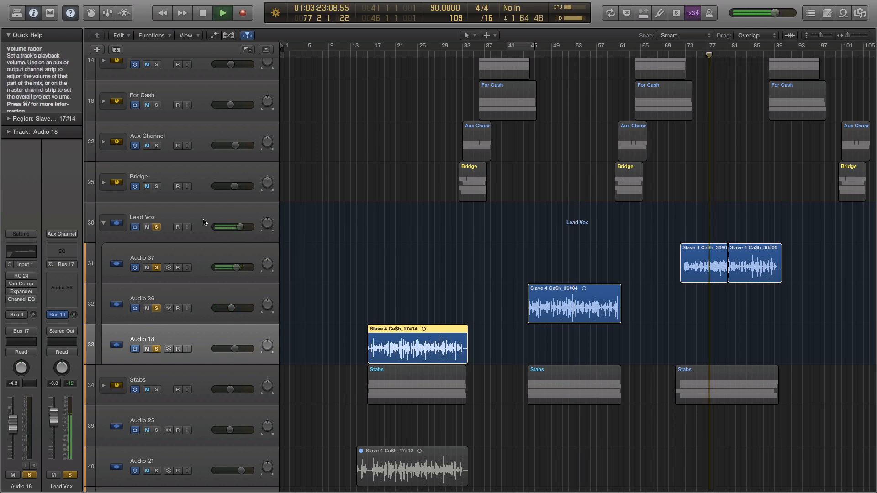
{"action": "left_click", "coordinate": [178, 254]}
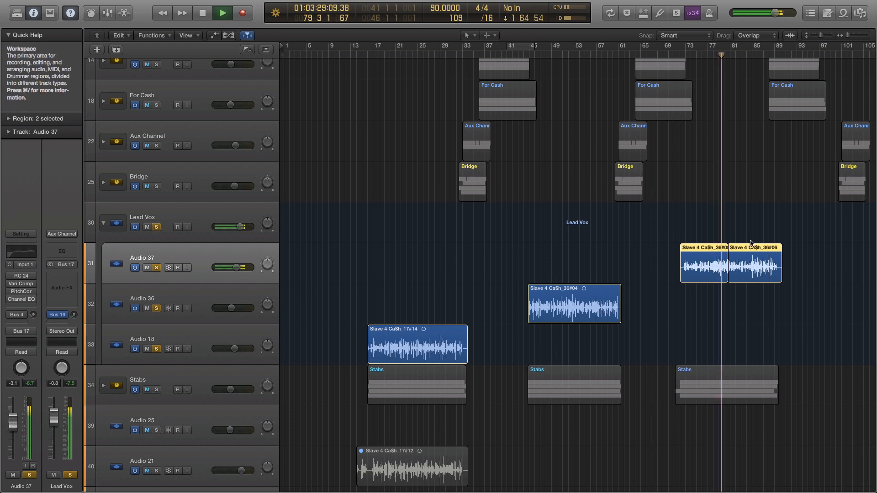
{"action": "key", "text": "space"}
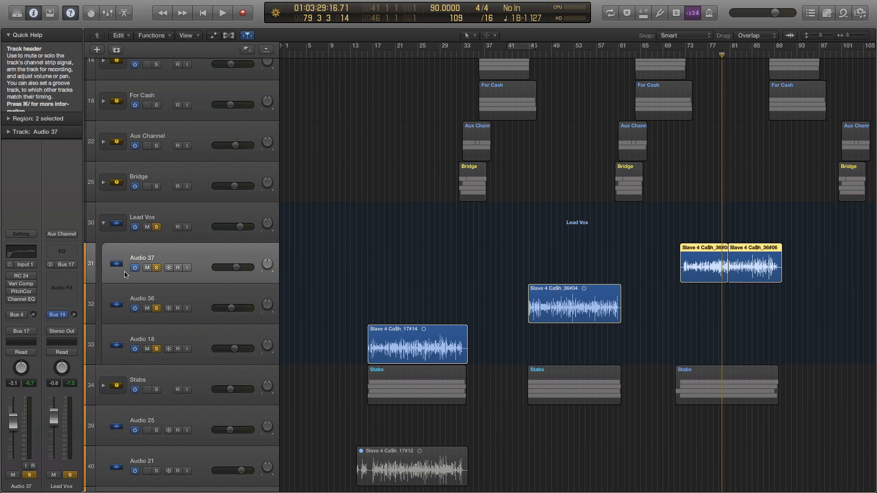
- Collapse the Lead Vox stack and set its volume to -1.1 dB while playing from bar 47
{"action": "left_click", "coordinate": [103, 223]}
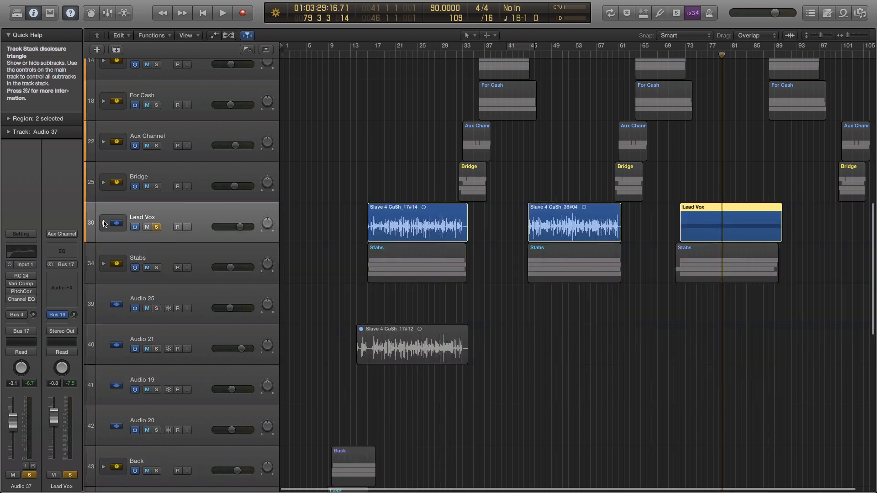
{"action": "left_click", "coordinate": [197, 212]}
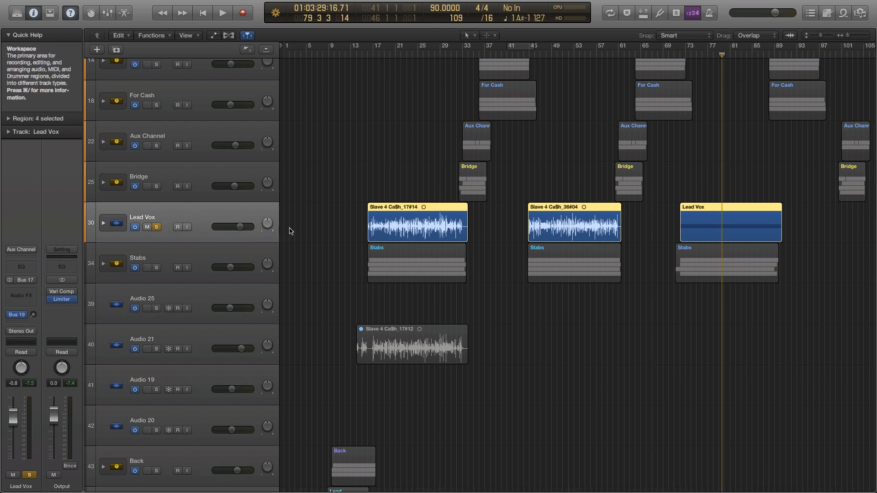
{"action": "left_click", "coordinate": [540, 55]}
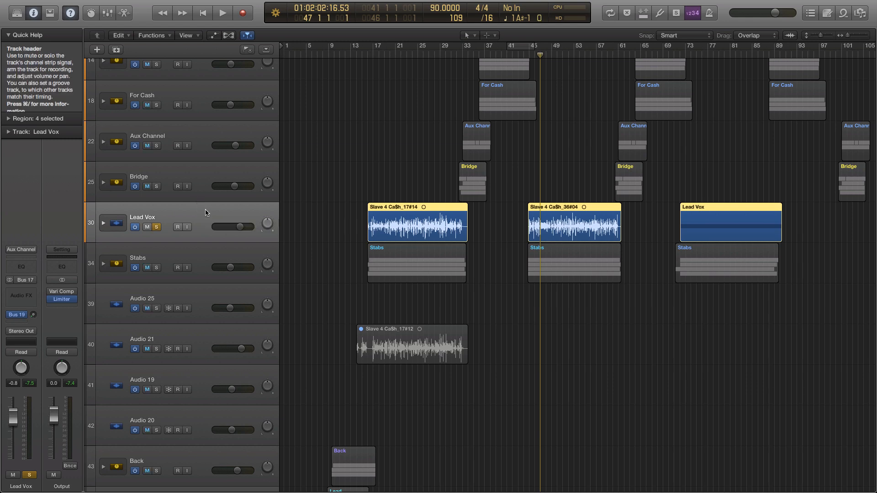
{"action": "key", "text": "space"}
{"action": "mouse_move", "coordinate": [14, 420]}
{"action": "left_mouse_down"}
{"action": "mouse_move", "coordinate": [13, 430]}
{"action": "mouse_move", "coordinate": [13, 421]}
{"action": "left_mouse_up"}
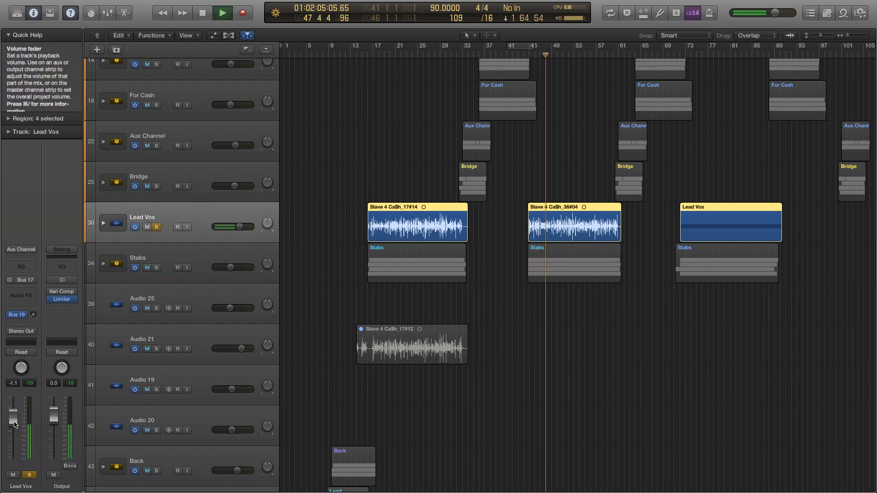
{"action": "key", "text": "space"}
- Insert the Native Instruments Vari Comp in stereo on the Lead Vox stack and move its window clear of the channel strip
{"action": "left_click", "coordinate": [21, 295]}
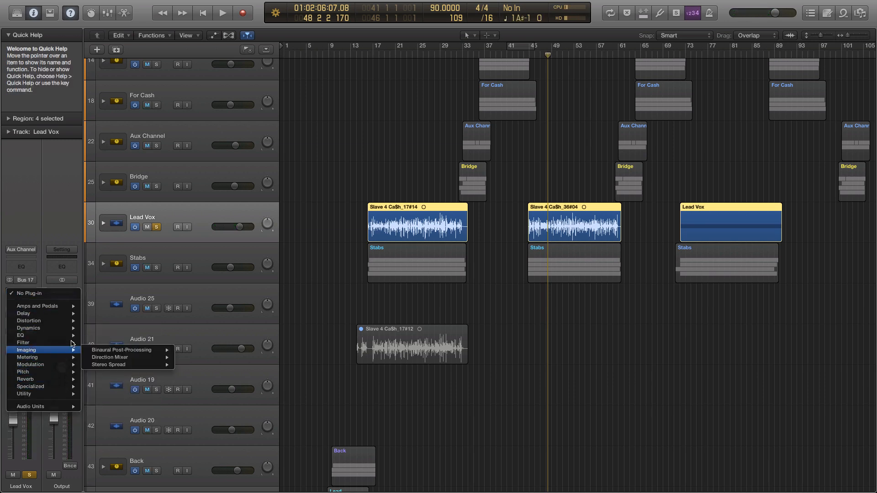
{"action": "mouse_move", "coordinate": [75, 344]}
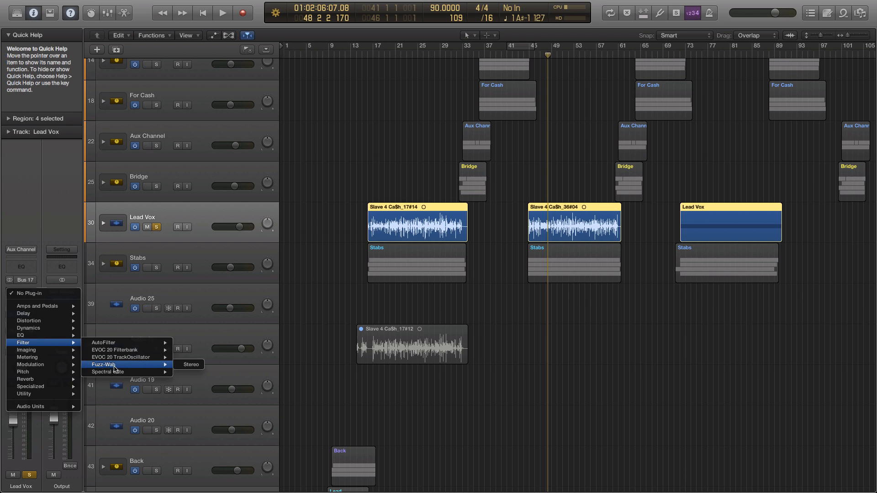
{"action": "mouse_move", "coordinate": [37, 388]}
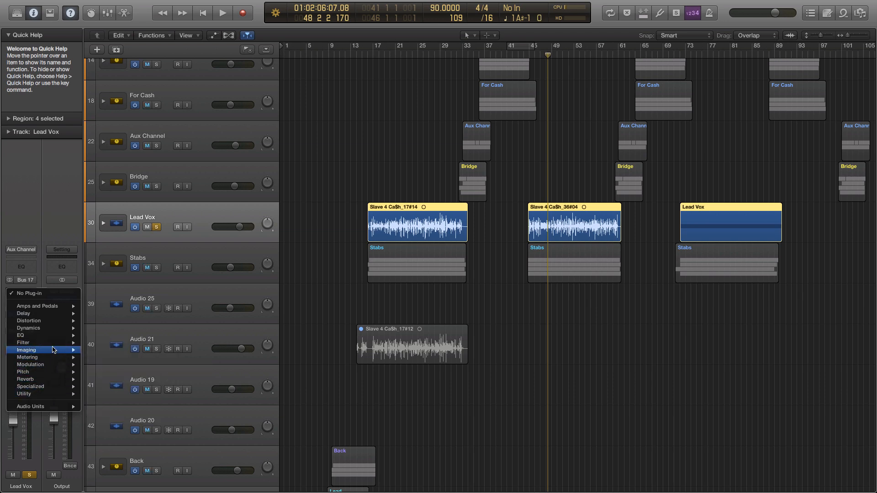
{"action": "mouse_move", "coordinate": [50, 406]}
{"action": "mouse_move", "coordinate": [126, 415]}
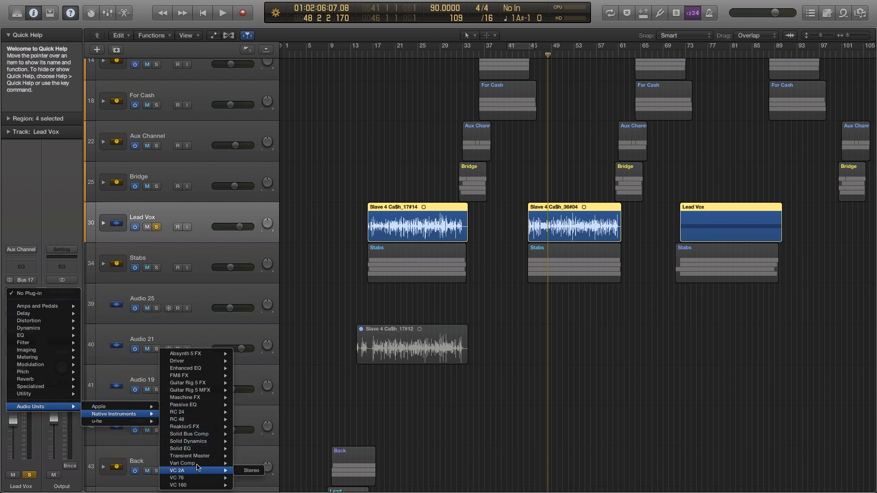
{"action": "mouse_move", "coordinate": [219, 463]}
{"action": "left_click", "coordinate": [251, 464]}
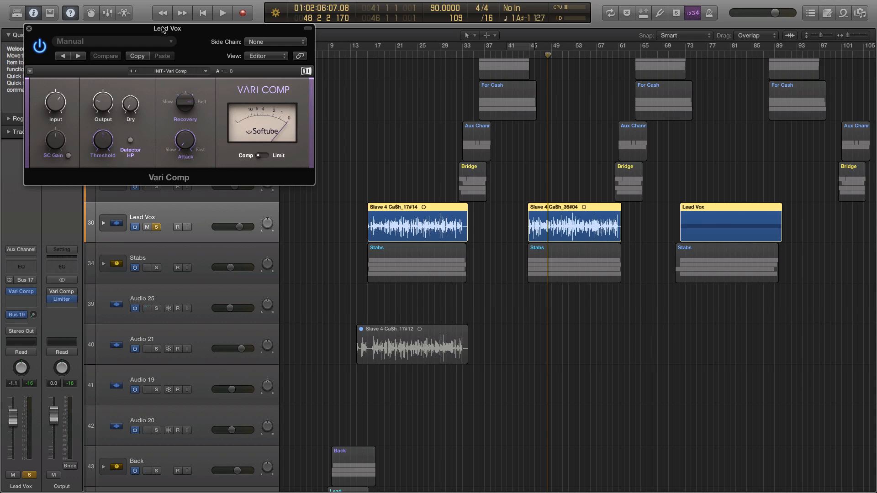
{"action": "left_click_drag", "start_coordinate": [163, 30], "coordinate": [231, 170]}
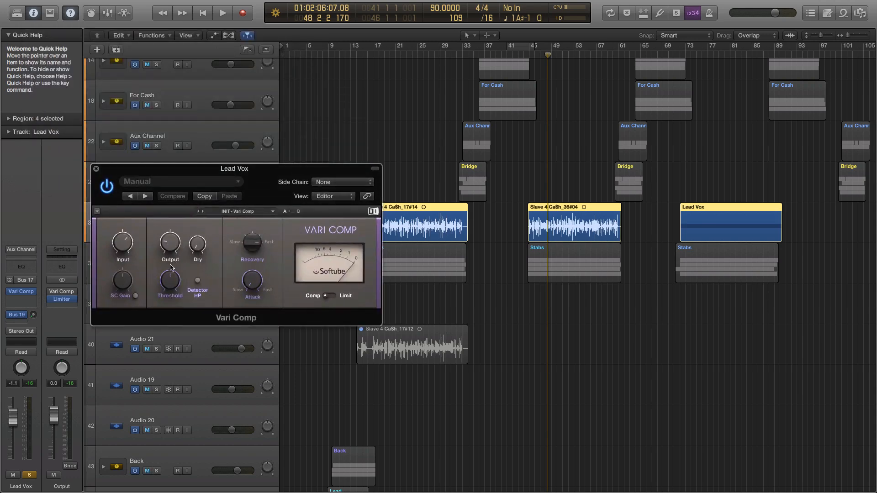
- Adjust the Vari Comp's threshold and set its recovery to 400 ms
{"action": "left_click_drag", "start_coordinate": [169, 282], "coordinate": [166, 288]}
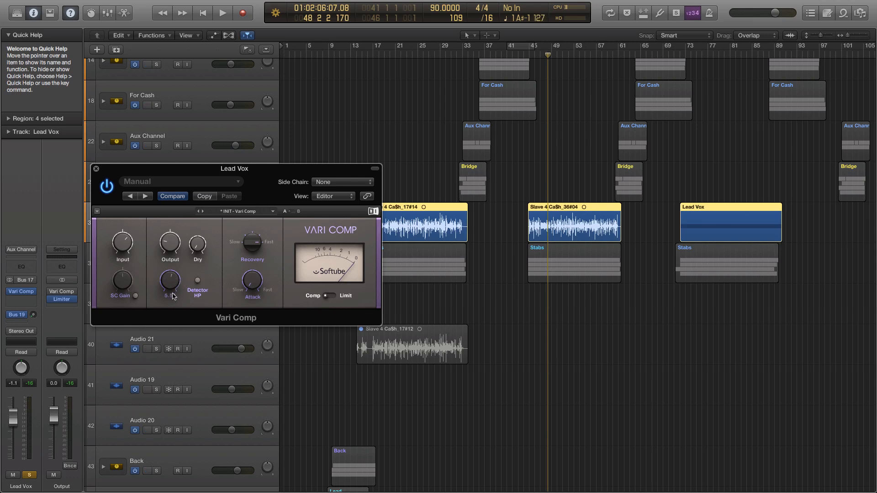
{"action": "left_click_drag", "start_coordinate": [275, 171], "coordinate": [226, 179]}
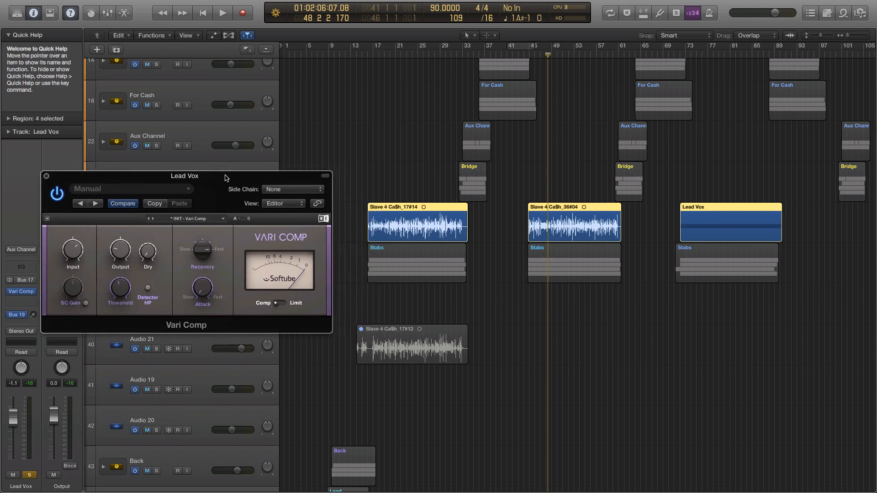
{"action": "left_click_drag", "start_coordinate": [208, 253], "coordinate": [208, 245]}
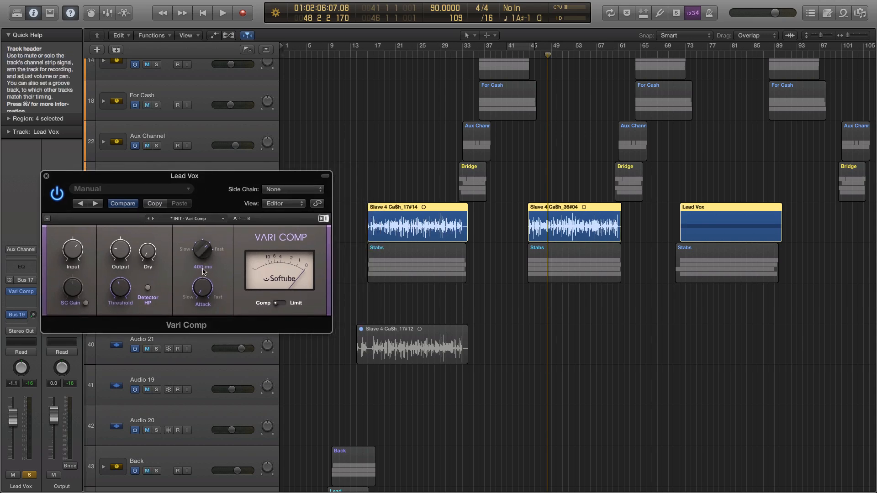
- Set the Vari Comp's output to -4.3 dB and play the Lead Vox stack from about bar 20
{"action": "left_click_drag", "start_coordinate": [204, 294], "coordinate": [206, 287]}
{"action": "left_click_drag", "start_coordinate": [118, 248], "coordinate": [118, 245]}
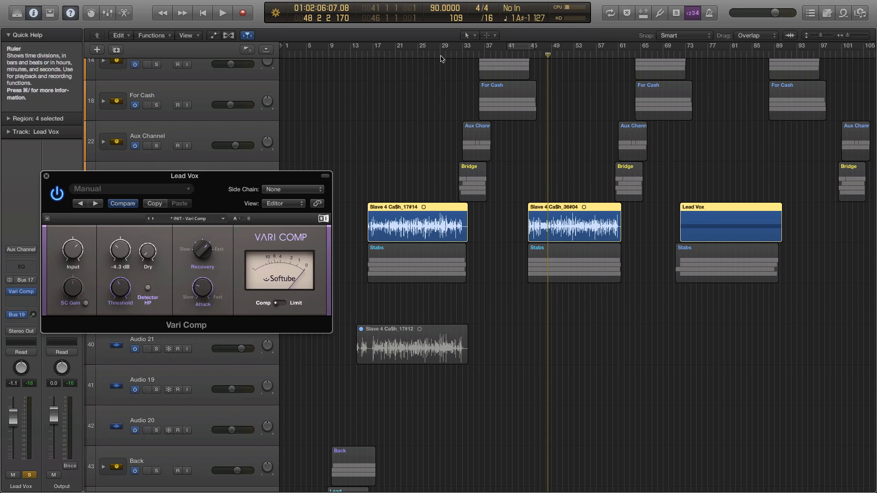
{"action": "left_click", "coordinate": [390, 53]}
{"action": "key", "text": "space"}
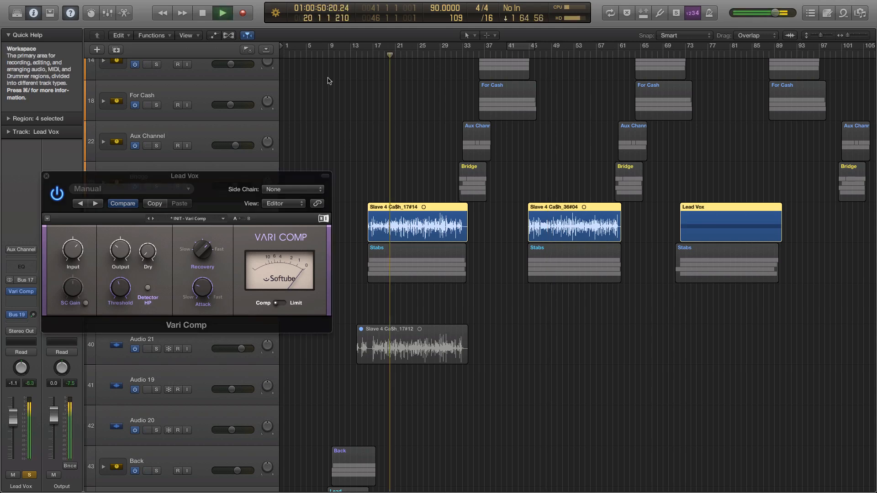
- Move the Vari Comp window off the Lead Vox track header, and set its recovery to 200 ms and attack to 48.50 ms
{"action": "left_click_drag", "start_coordinate": [58, 227], "coordinate": [397, 325]}
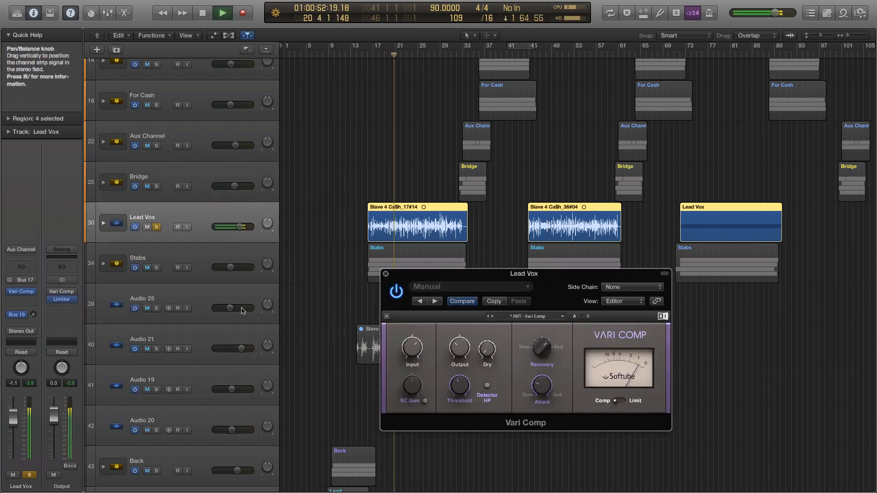
{"action": "left_click_drag", "start_coordinate": [523, 274], "coordinate": [464, 251]}
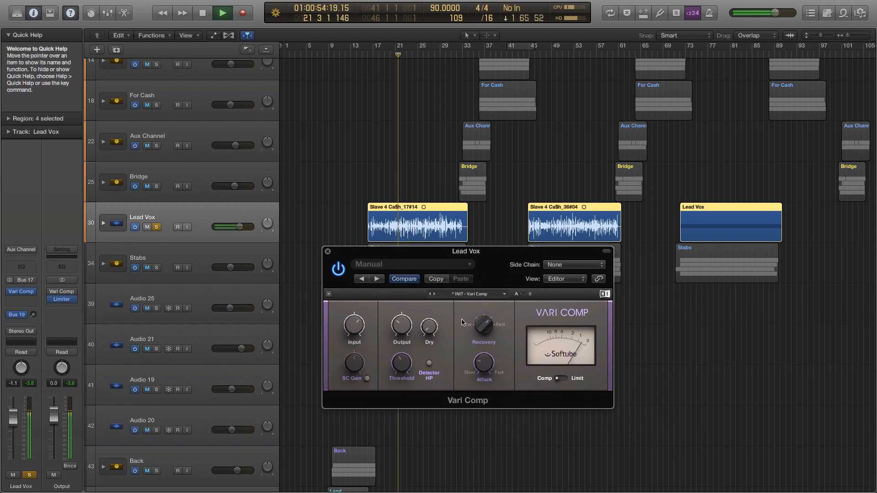
{"action": "left_click_drag", "start_coordinate": [433, 327], "coordinate": [420, 294]}
{"action": "left_click_drag", "start_coordinate": [484, 322], "coordinate": [484, 328]}
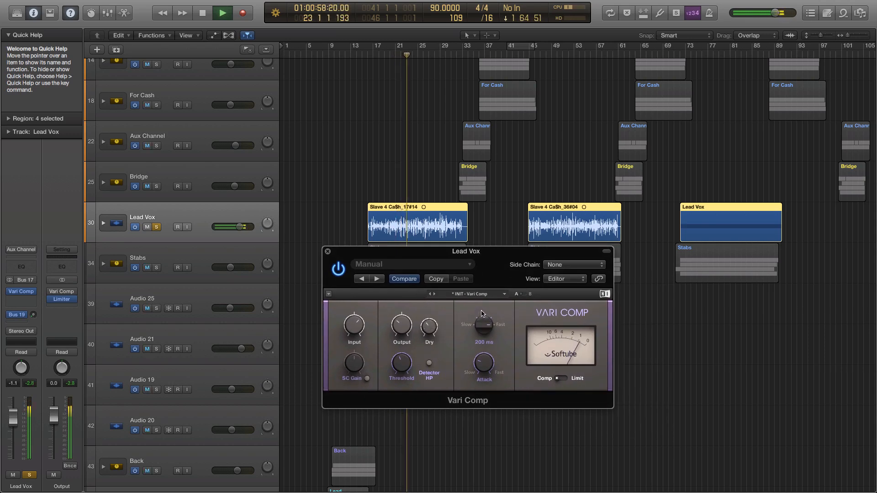
{"action": "left_click_drag", "start_coordinate": [485, 363], "coordinate": [480, 350]}
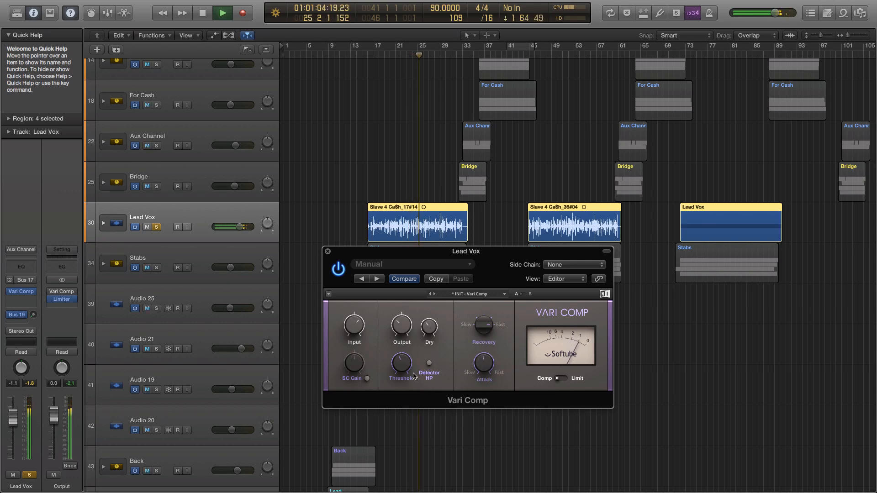
- Adjust the Vari Comp's input level and set its threshold to 3.20 during playback
{"action": "left_click_drag", "start_coordinate": [404, 366], "coordinate": [359, 359]}
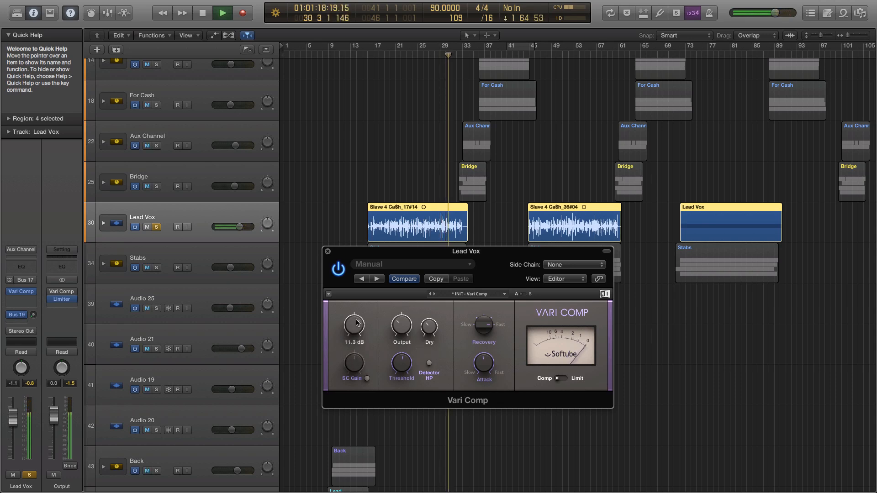
{"action": "left_click_drag", "start_coordinate": [355, 321], "coordinate": [353, 322]}
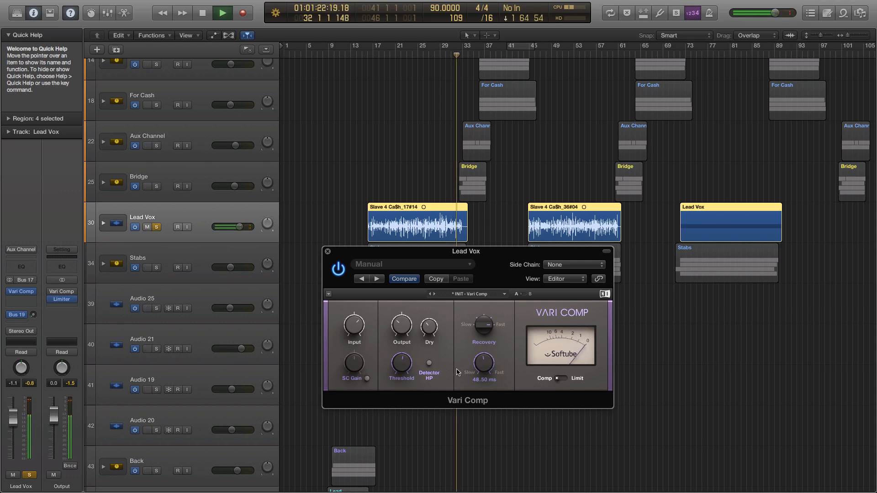
{"action": "left_click_drag", "start_coordinate": [409, 371], "coordinate": [392, 395]}
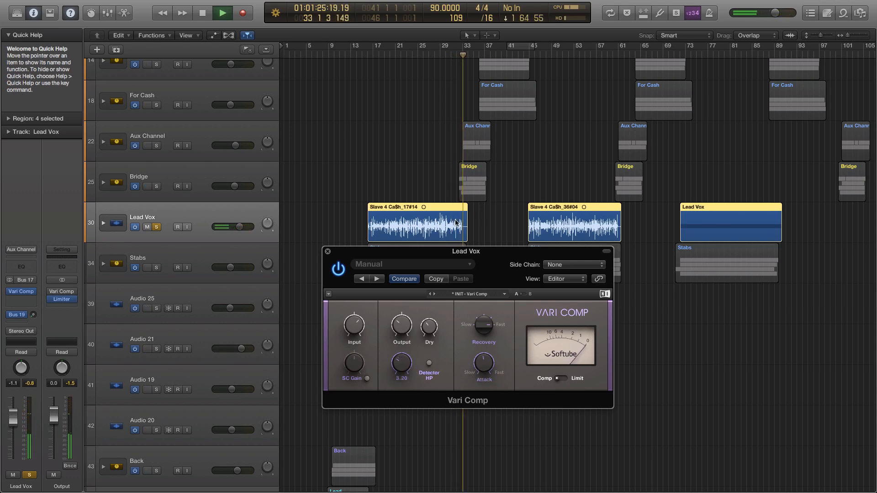
- Replay the lead vocal from about bar 22, set the Vari Comp's threshold to 4.40, and close the plug-in
{"action": "left_click", "coordinate": [403, 55]}
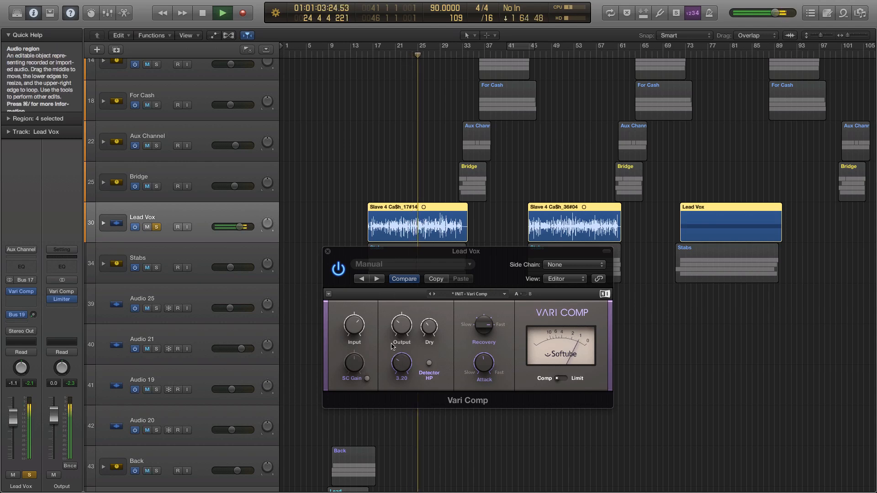
{"action": "left_click_drag", "start_coordinate": [391, 343], "coordinate": [397, 363]}
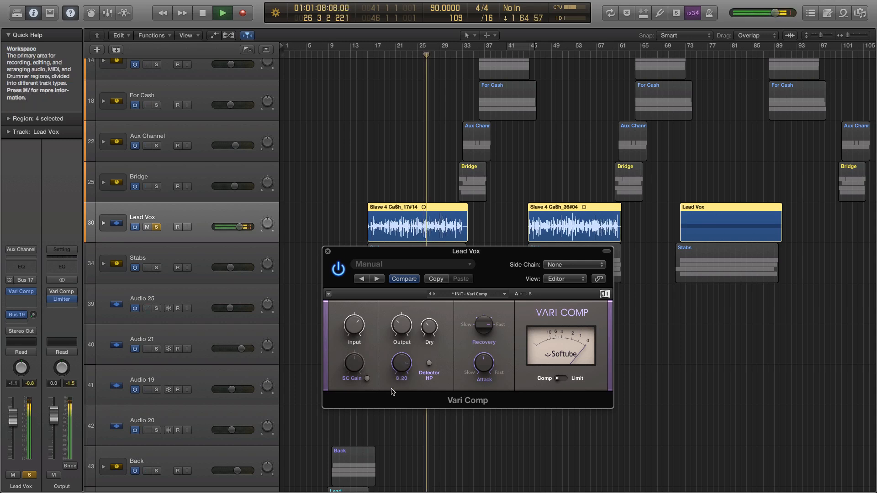
{"action": "left_click_drag", "start_coordinate": [382, 441], "coordinate": [377, 424]}
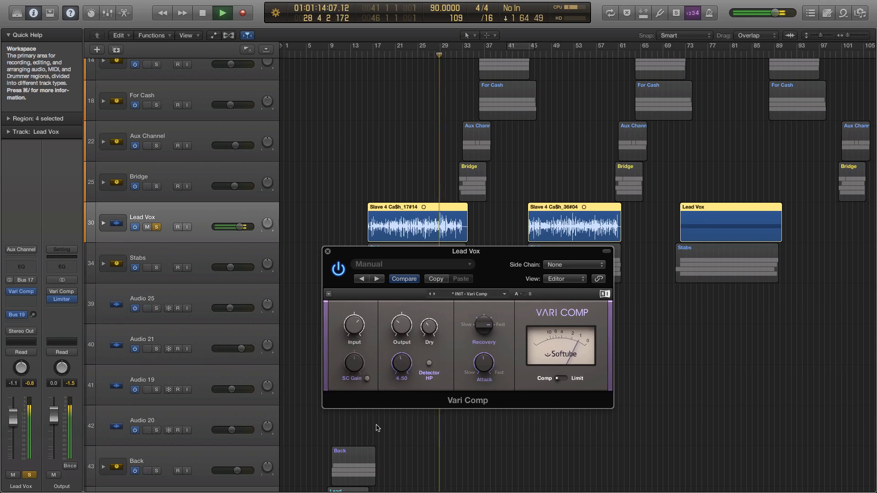
{"action": "mouse_move", "coordinate": [423, 343]}
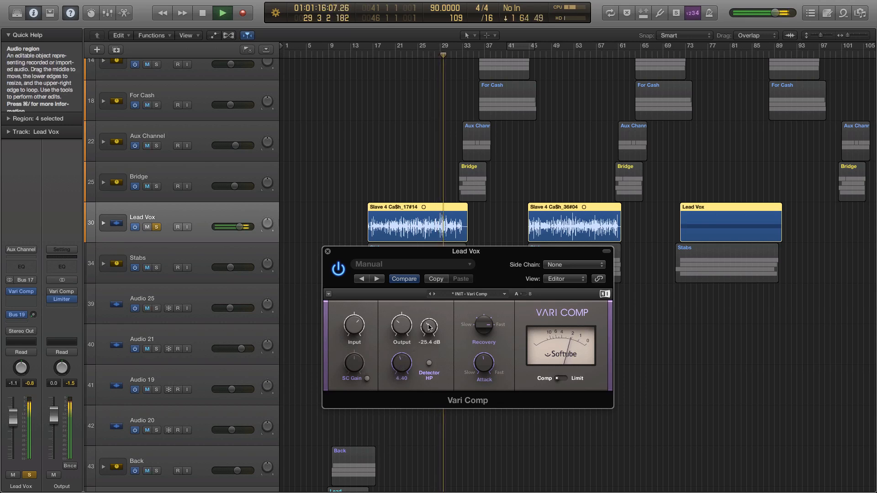
{"action": "left_click", "coordinate": [327, 251]}
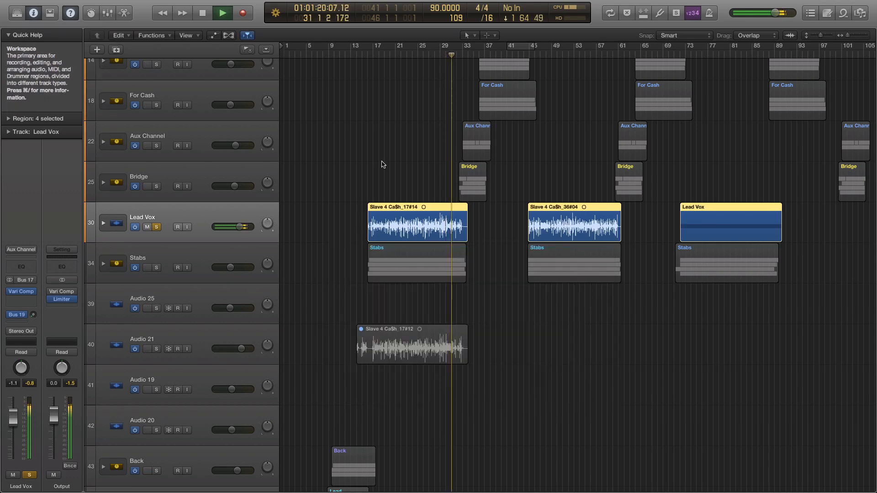
{"action": "key", "text": "space"}
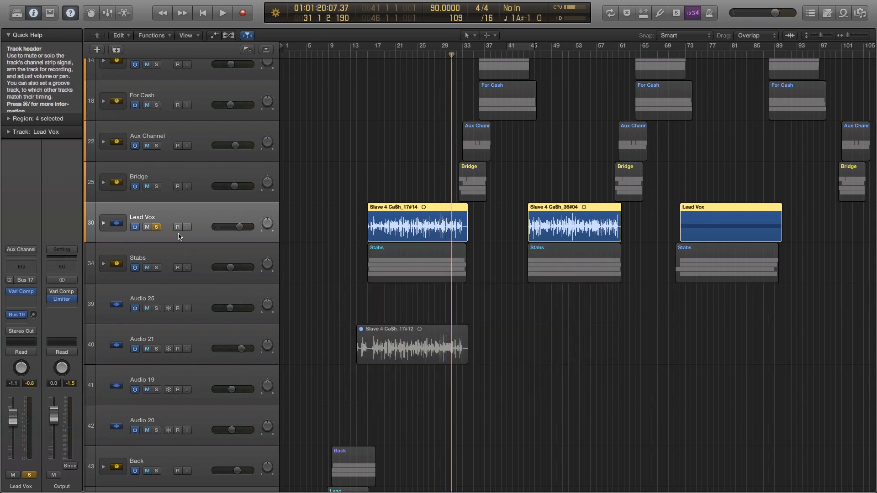
- Insert a Channel EQ on the Lead Vox stack and enable its low cut at 112 Hz with a 24 dB/Oct slope
{"action": "left_click", "coordinate": [21, 300]}
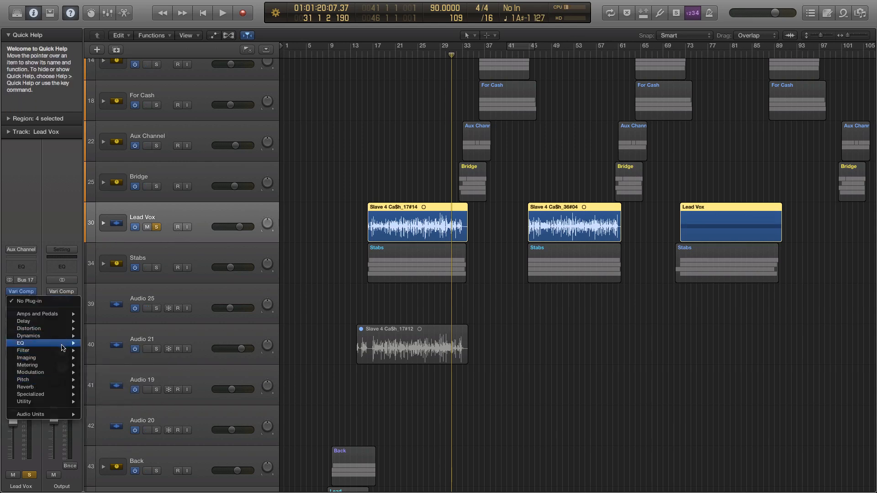
{"action": "mouse_move", "coordinate": [41, 343]}
{"action": "mouse_move", "coordinate": [137, 343]}
{"action": "left_click", "coordinate": [172, 343]}
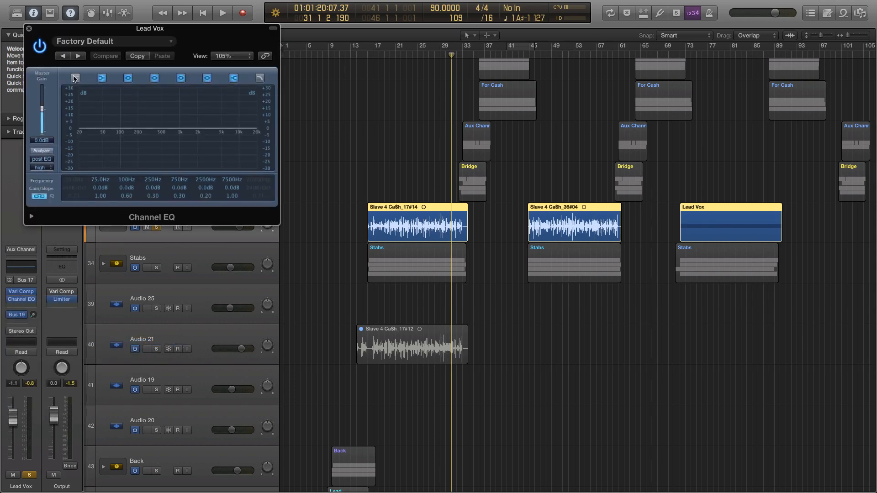
{"action": "left_click", "coordinate": [74, 79]}
{"action": "left_click_drag", "start_coordinate": [81, 150], "coordinate": [127, 161]}
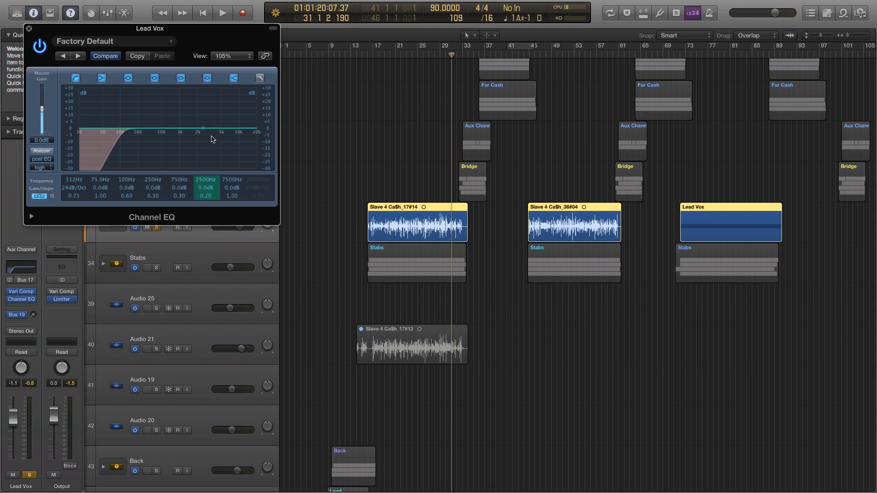
- Boost 3350 Hz by 4.0 dB with a Q of 0.93 and 192 Hz by 1.5 dB, and set the low cut to 88 Hz
{"action": "left_click_drag", "start_coordinate": [212, 138], "coordinate": [215, 130]}
{"action": "left_click_drag", "start_coordinate": [206, 196], "coordinate": [203, 184]}
{"action": "left_click_drag", "start_coordinate": [127, 147], "coordinate": [110, 153]}
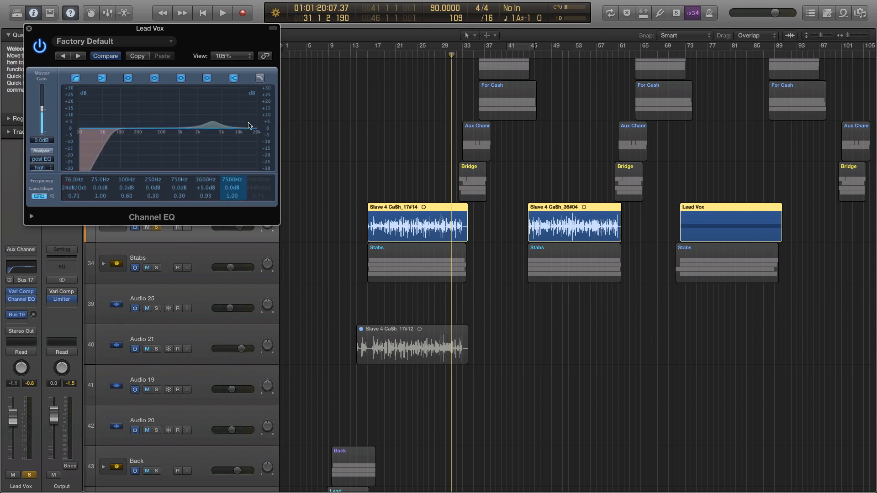
{"action": "mouse_move", "coordinate": [225, 122]}
{"action": "left_mouse_down"}
{"action": "mouse_move", "coordinate": [201, 124]}
{"action": "mouse_move", "coordinate": [219, 124]}
{"action": "left_mouse_up"}
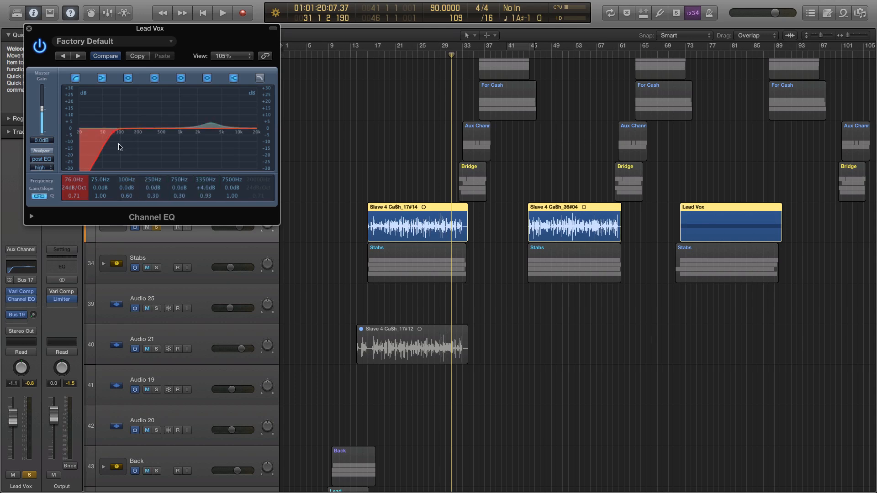
{"action": "left_click_drag", "start_coordinate": [120, 145], "coordinate": [136, 133]}
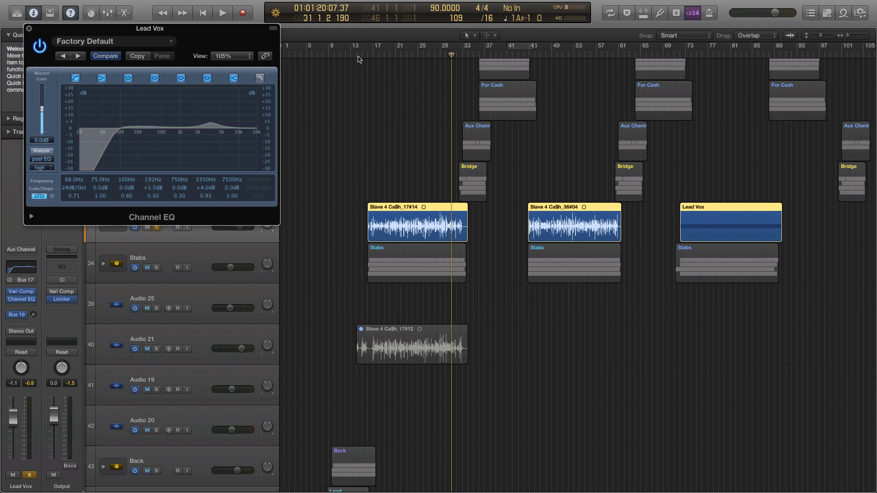
- Play from about bar 17 with the EQ analyzer on, and set the high boosts to +4.5 dB at 2600 Hz and +3.5 dB at 8900 Hz
{"action": "left_click", "coordinate": [371, 57]}
{"action": "key", "text": "space"}
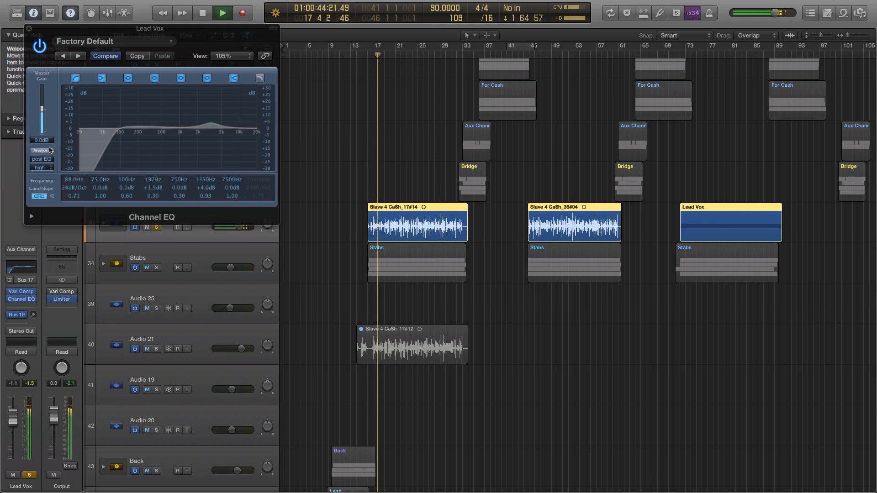
{"action": "left_click", "coordinate": [49, 149]}
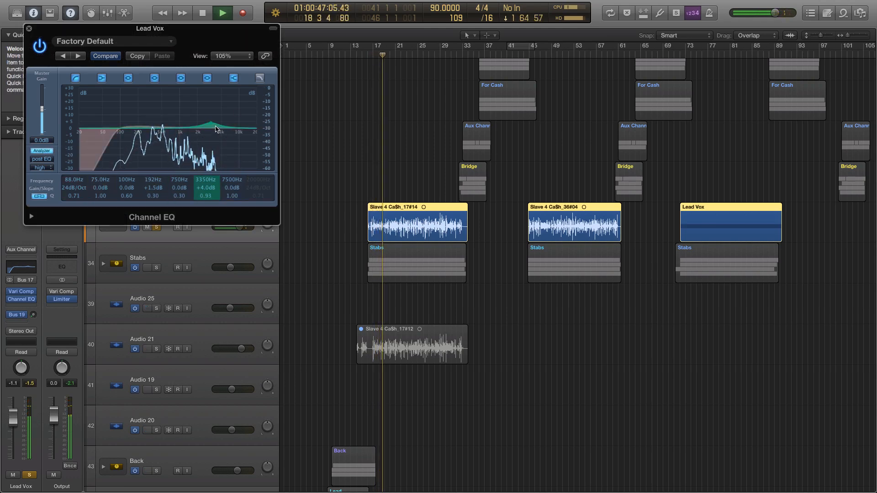
{"action": "left_click_drag", "start_coordinate": [216, 109], "coordinate": [252, 132]}
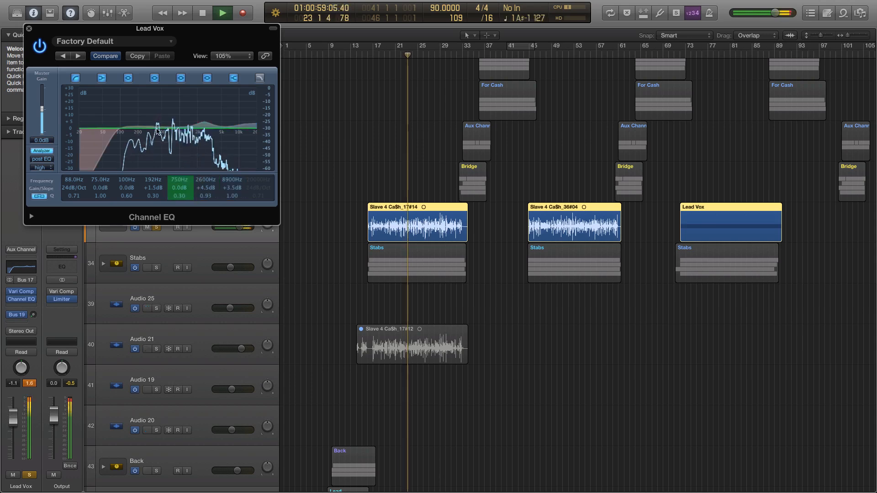
- Set the EQ bands to -1.0 dB at 510 Hz, +3.0 dB at 124 Hz and +4.0 dB at 2600 Hz, with the low cut at 66 Hz
{"action": "left_click_drag", "start_coordinate": [154, 144], "coordinate": [176, 137]}
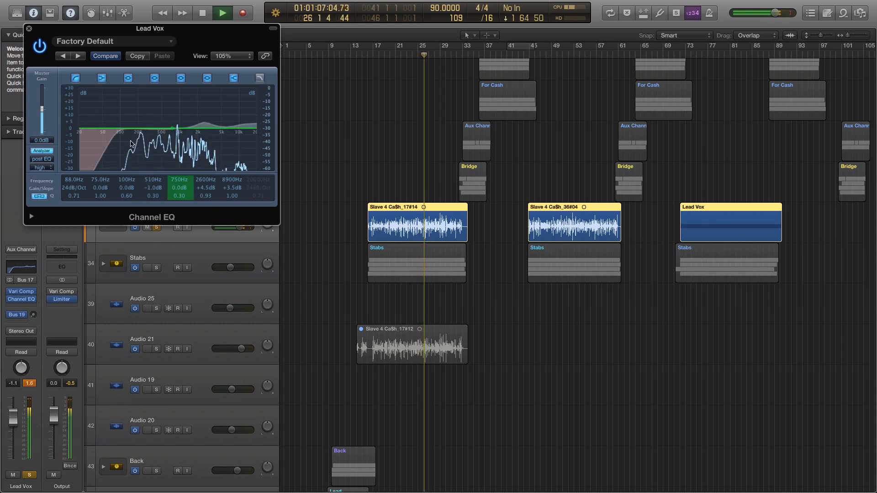
{"action": "mouse_move", "coordinate": [119, 147]}
{"action": "left_mouse_down"}
{"action": "mouse_move", "coordinate": [107, 145]}
{"action": "mouse_move", "coordinate": [122, 138]}
{"action": "mouse_move", "coordinate": [124, 100]}
{"action": "mouse_move", "coordinate": [114, 133]}
{"action": "mouse_move", "coordinate": [126, 135]}
{"action": "mouse_move", "coordinate": [105, 151]}
{"action": "left_mouse_up"}
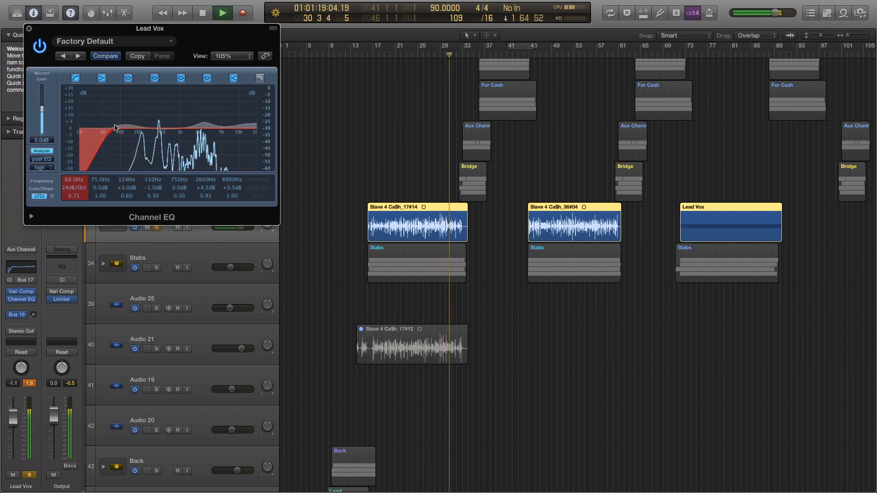
{"action": "left_click_drag", "start_coordinate": [216, 113], "coordinate": [216, 114]}
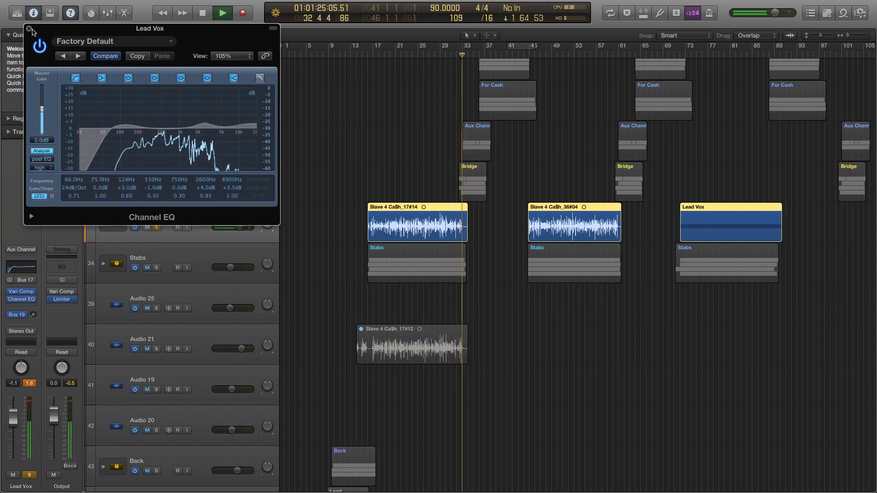
{"action": "key", "text": "space"}
{"action": "left_click", "coordinate": [30, 29]}
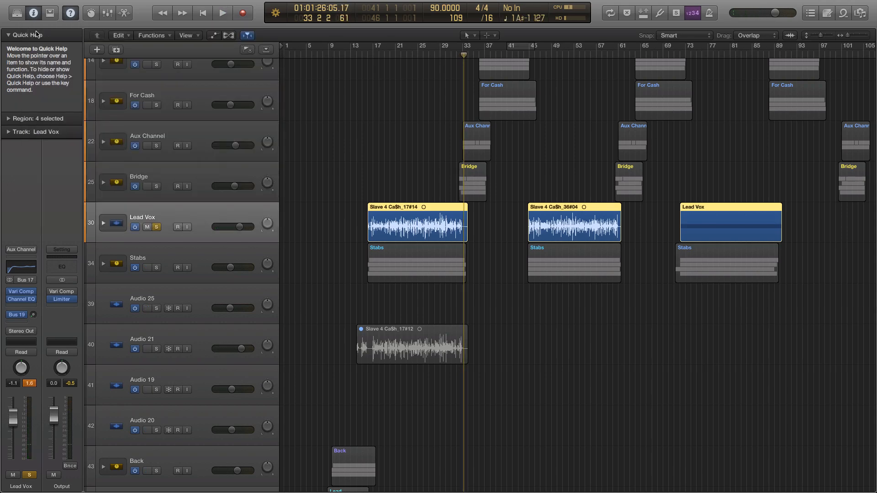
- Expand the Lead Vox stack and trim the end of the Audio 18 vocal region back to bar 33
{"action": "scroll", "coordinate": [493, 253], "scroll_direction": "up", "scroll_amount": 15}
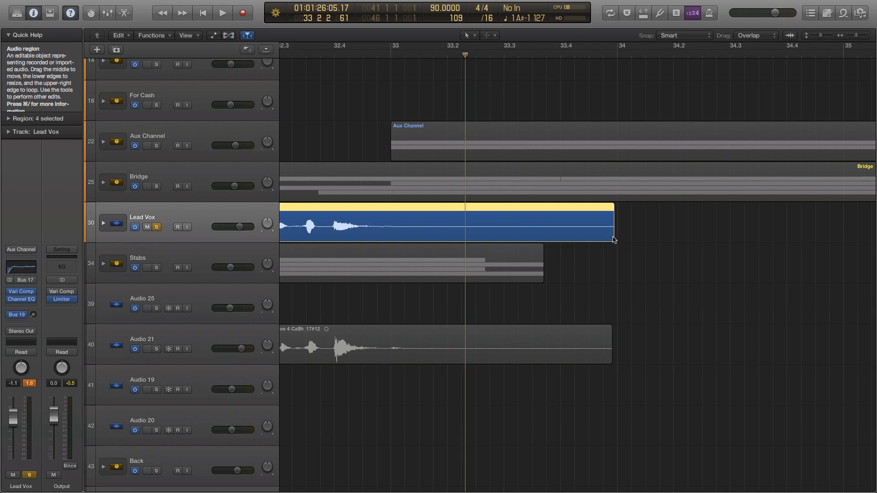
{"action": "left_click", "coordinate": [656, 236]}
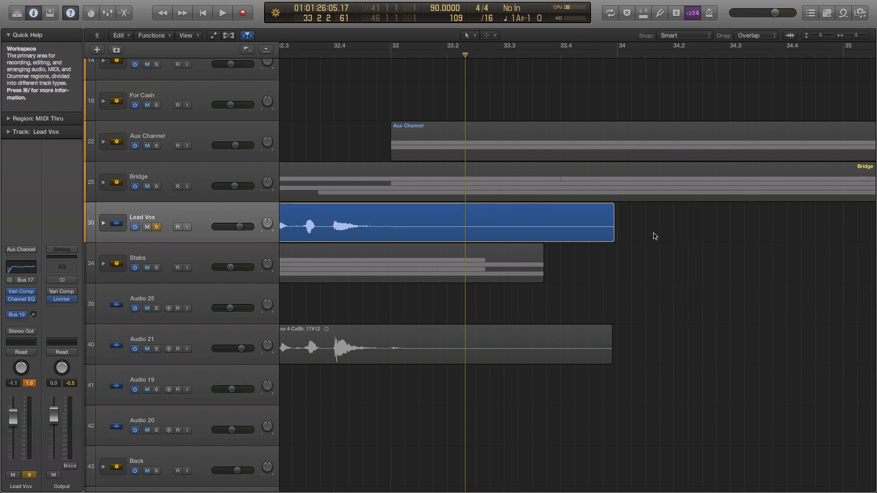
{"action": "left_click", "coordinate": [464, 236]}
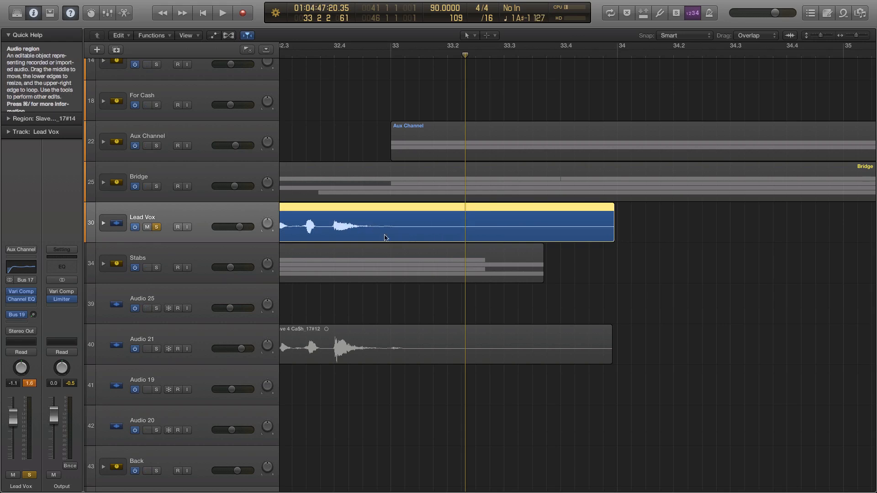
{"action": "scroll", "coordinate": [428, 237], "scroll_direction": "left", "scroll_amount": 10}
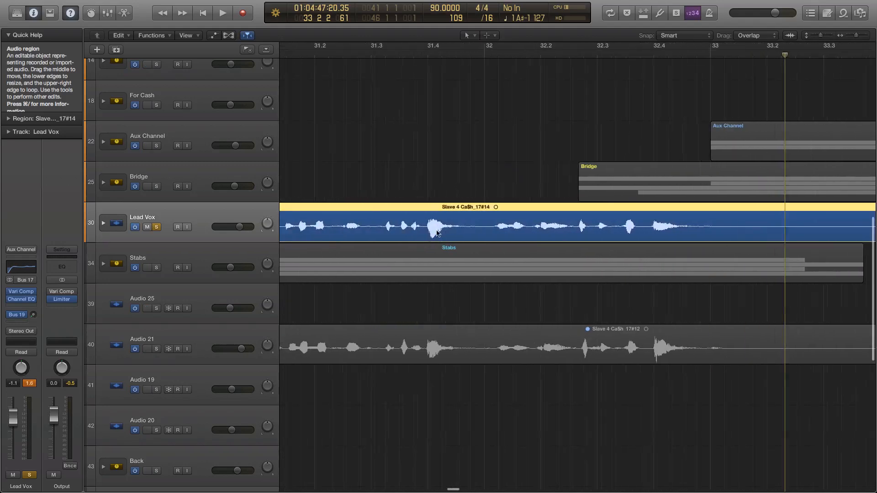
{"action": "scroll", "coordinate": [433, 224], "scroll_direction": "down", "scroll_amount": 2}
{"action": "scroll", "coordinate": [533, 233], "scroll_direction": "right", "scroll_amount": 6}
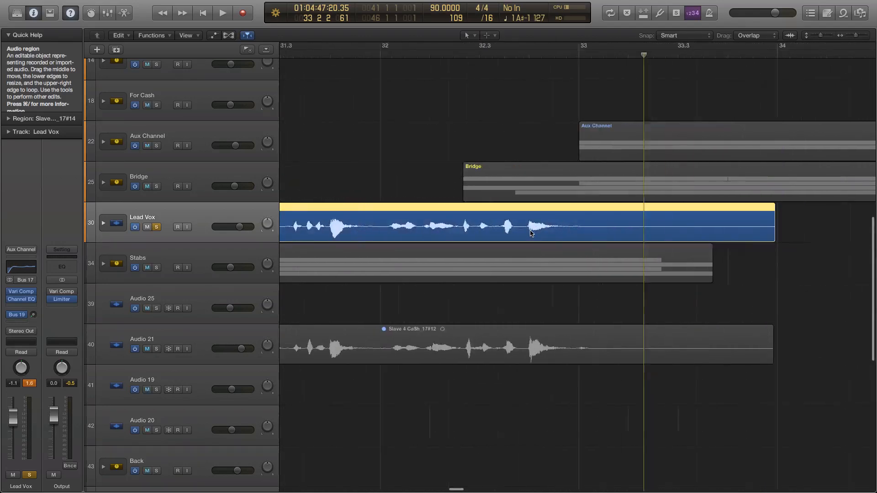
{"action": "left_click", "coordinate": [726, 242]}
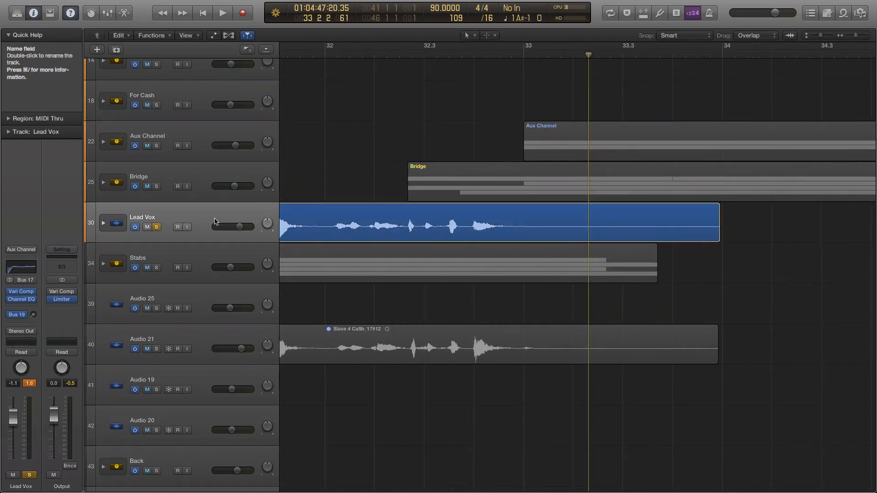
{"action": "left_click", "coordinate": [103, 224]}
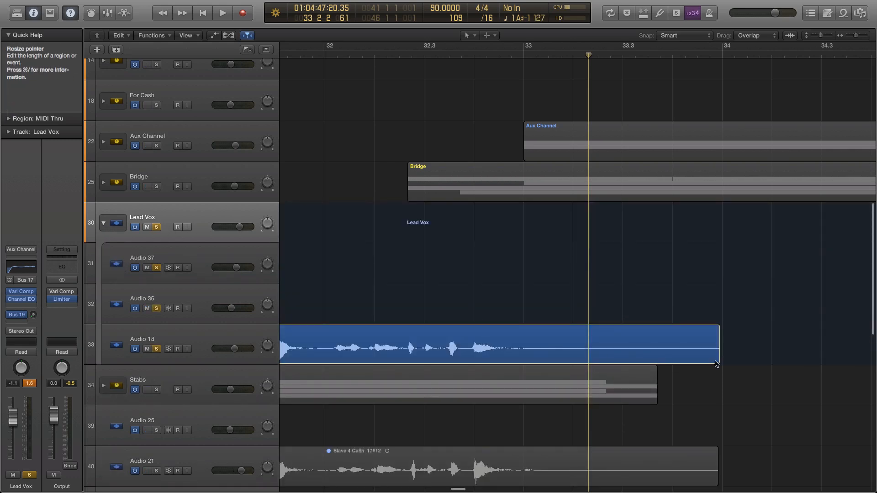
{"action": "left_click_drag", "start_coordinate": [718, 364], "coordinate": [530, 355]}
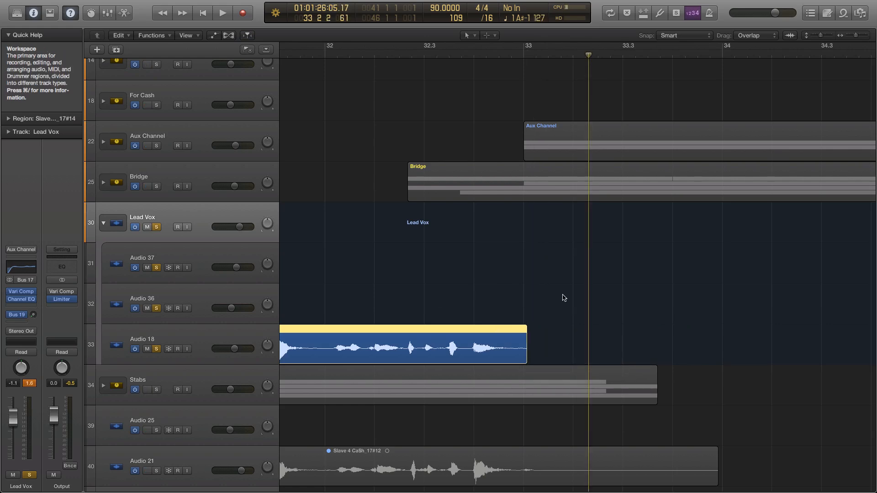
- Review the Lead Vox stack's vocal regions across the whole arrangement
{"action": "scroll", "coordinate": [565, 298], "scroll_direction": "left", "scroll_amount": 13}
{"action": "key", "text": "super+Left"}
{"action": "key", "text": "super+Left"}
{"action": "key", "text": "super+Left"}
{"action": "key", "text": "super+Left"}
{"action": "key", "text": "super+Left"}
{"action": "scroll", "coordinate": [543, 268], "scroll_direction": "right", "scroll_amount": 4}
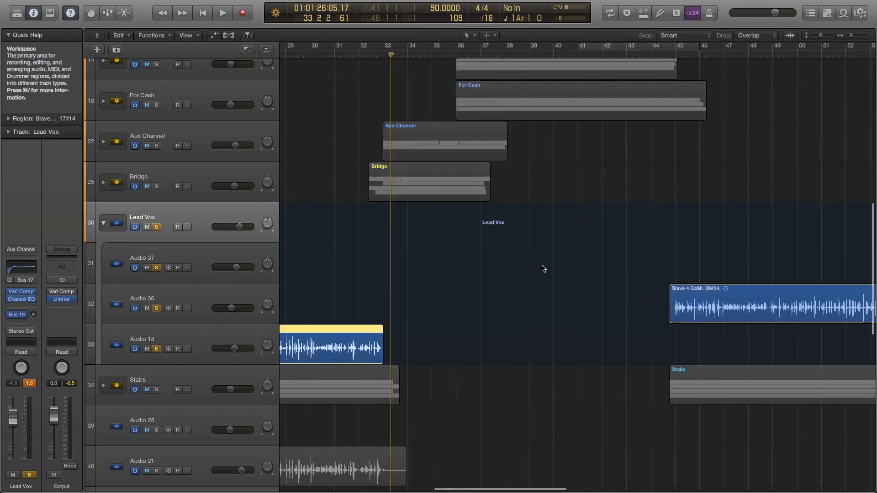
{"action": "key", "text": "super+Left"}
{"action": "key", "text": "super+Left"}
{"action": "key", "text": "super+Left"}
{"action": "key", "text": "super+Left"}
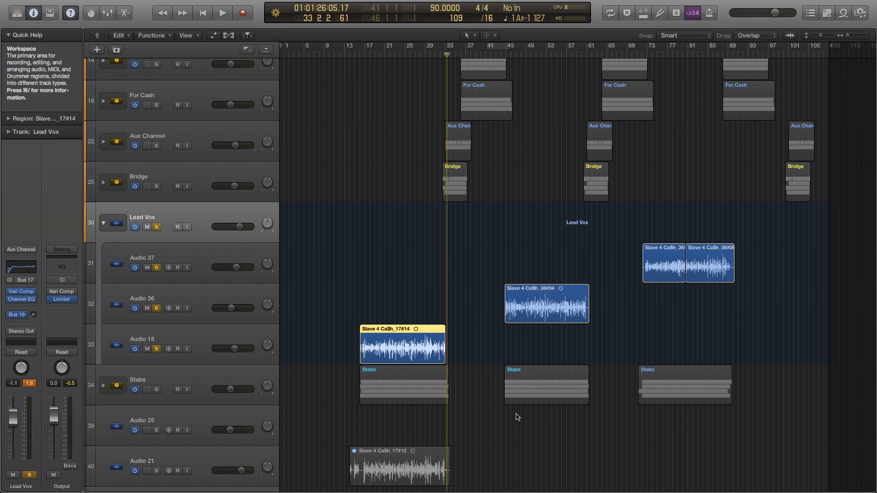
- Insert a Sample Delay after the Channel EQ on the Lead Vox stack
{"action": "left_click", "coordinate": [35, 307]}
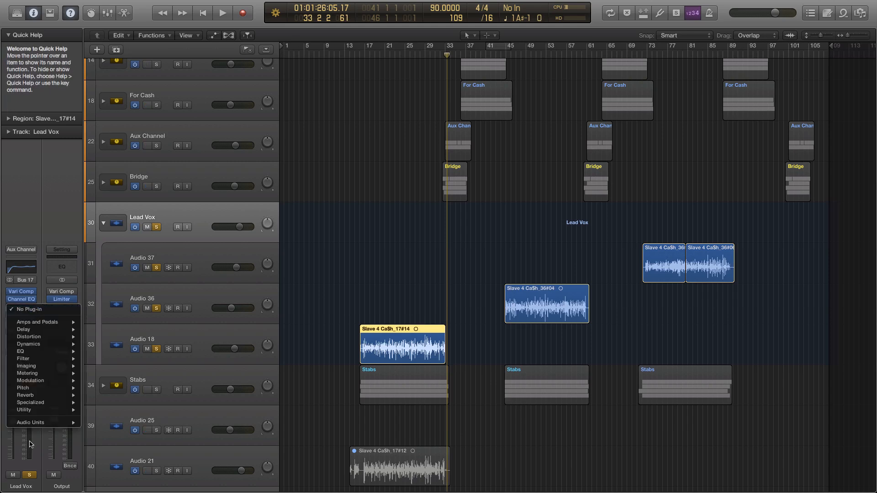
{"action": "left_click", "coordinate": [40, 291]}
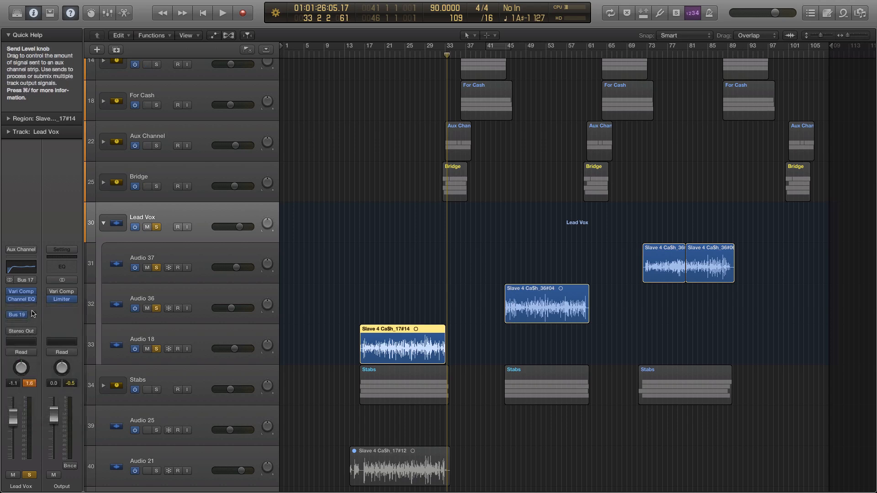
{"action": "left_click", "coordinate": [27, 312]}
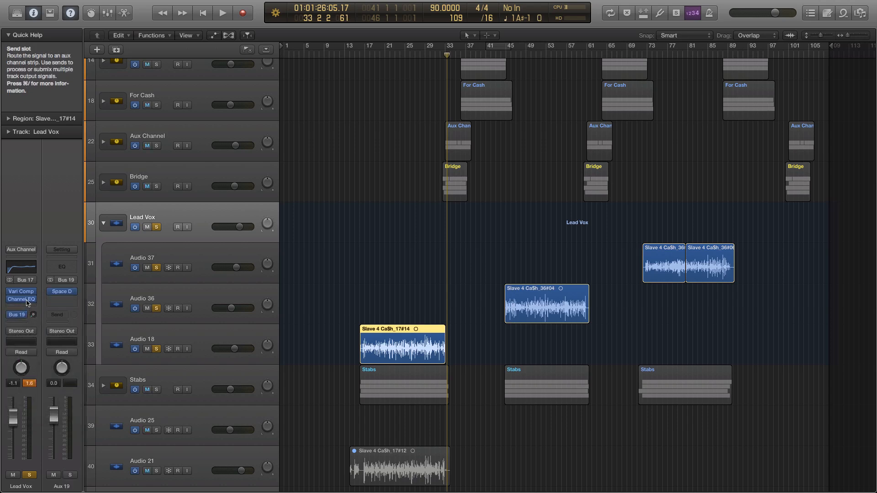
{"action": "left_click_drag", "start_coordinate": [32, 314], "coordinate": [30, 308]}
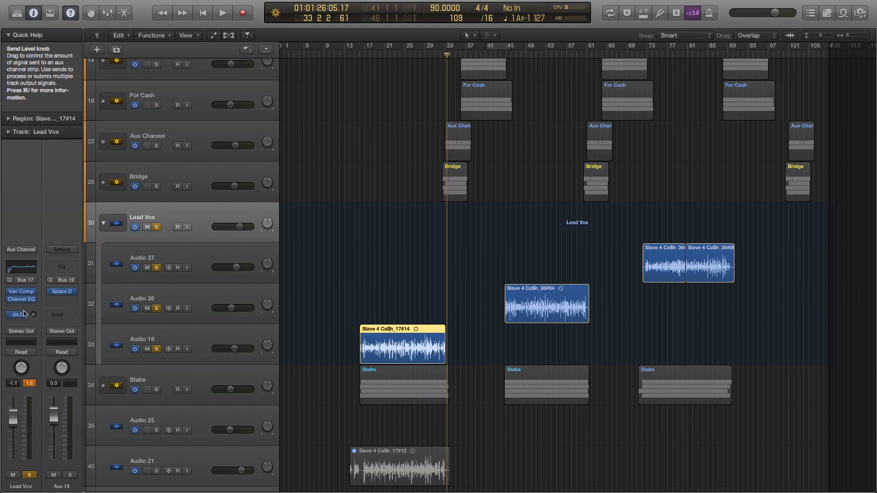
{"action": "left_click", "coordinate": [35, 308]}
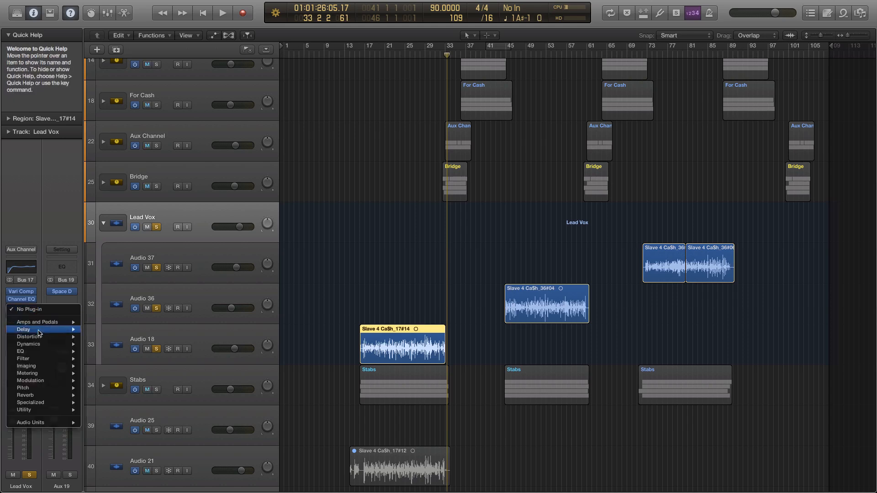
{"action": "mouse_move", "coordinate": [61, 337]}
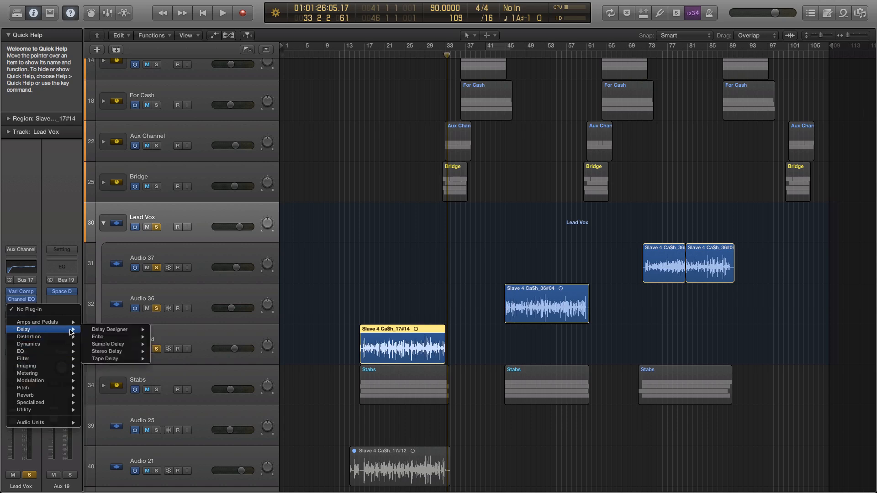
{"action": "mouse_move", "coordinate": [134, 353]}
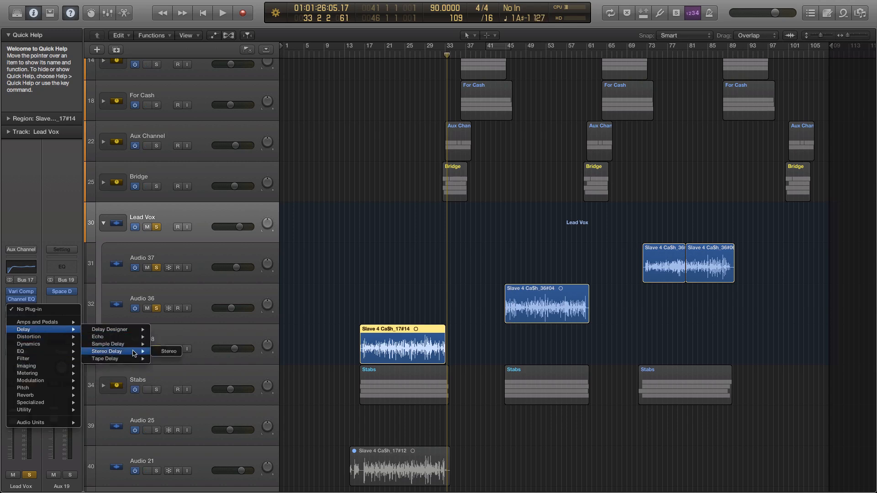
{"action": "left_click", "coordinate": [163, 346]}
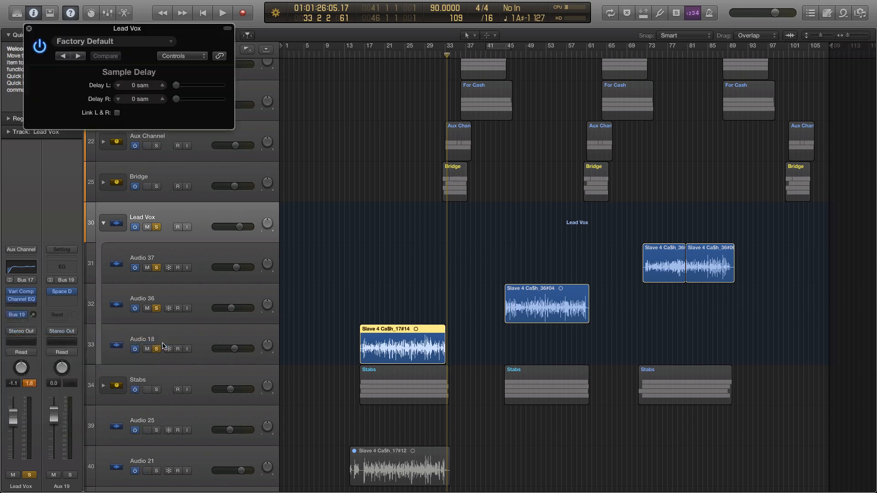
- Play the soloed Lead Vox from bar 46 and set the Sample Delay's left delay to 202 samples
{"action": "left_click", "coordinate": [363, 53]}
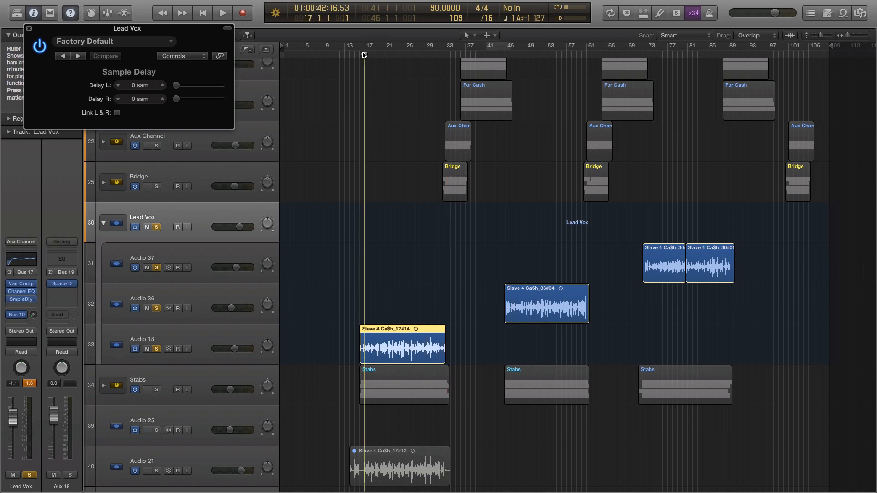
{"action": "left_click", "coordinate": [511, 53]}
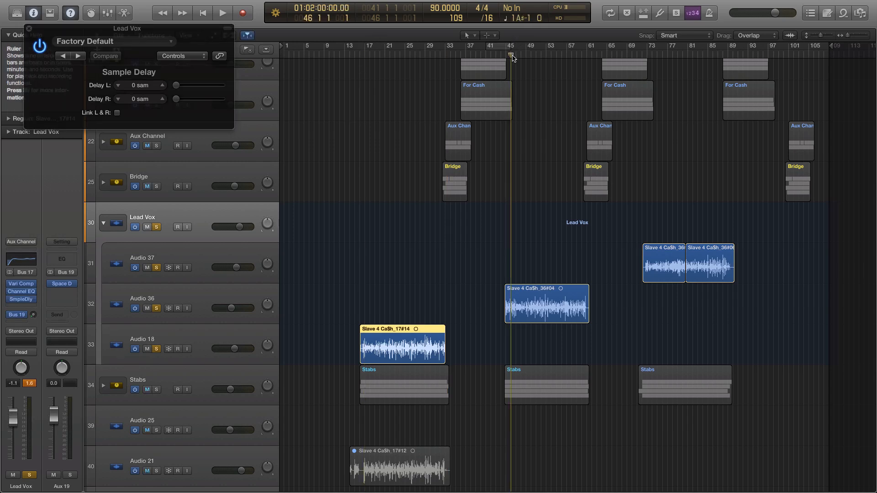
{"action": "key", "text": "space"}
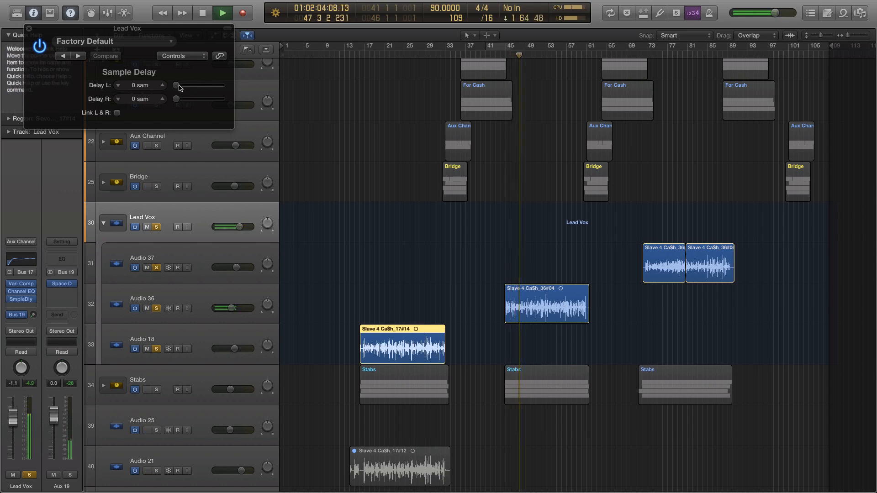
{"action": "key", "text": "space"}
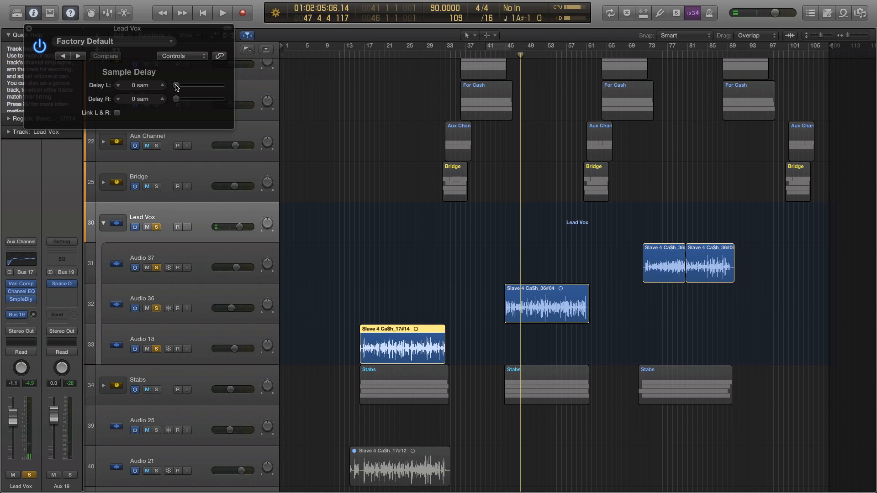
{"action": "key", "text": "space"}
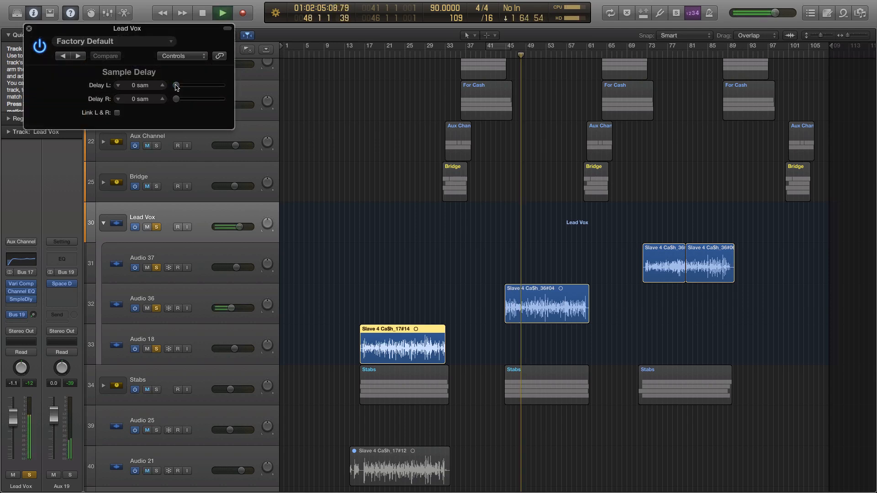
{"action": "left_click_drag", "start_coordinate": [177, 87], "coordinate": [177, 88]}
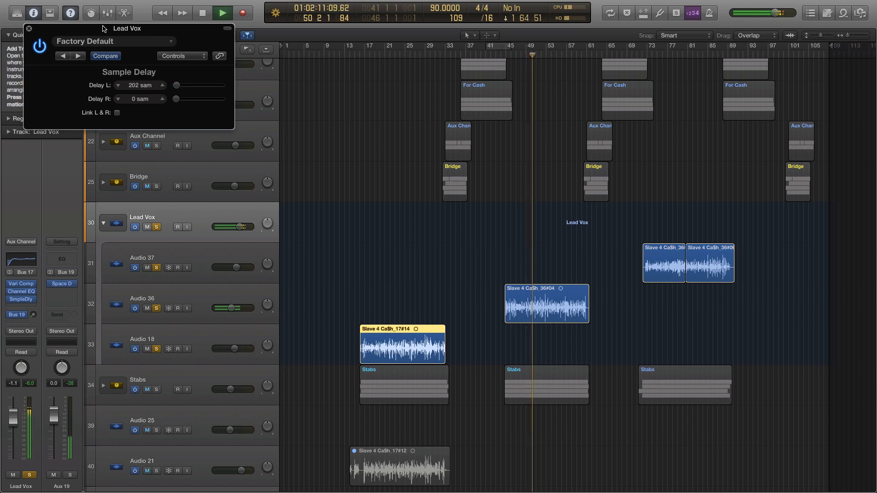
- Raise the left delay to 505 samples while listening to the vocal, and stop playback
{"action": "left_click_drag", "start_coordinate": [105, 29], "coordinate": [151, 86]}
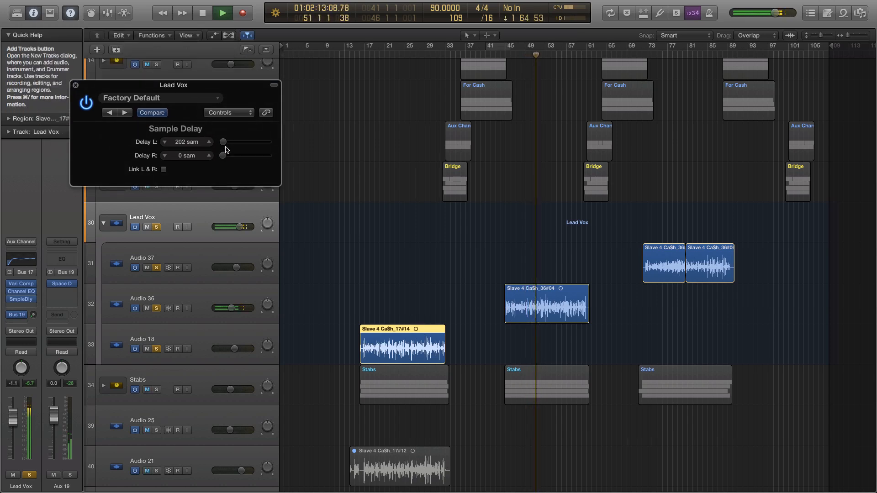
{"action": "left_click_drag", "start_coordinate": [223, 146], "coordinate": [225, 147]}
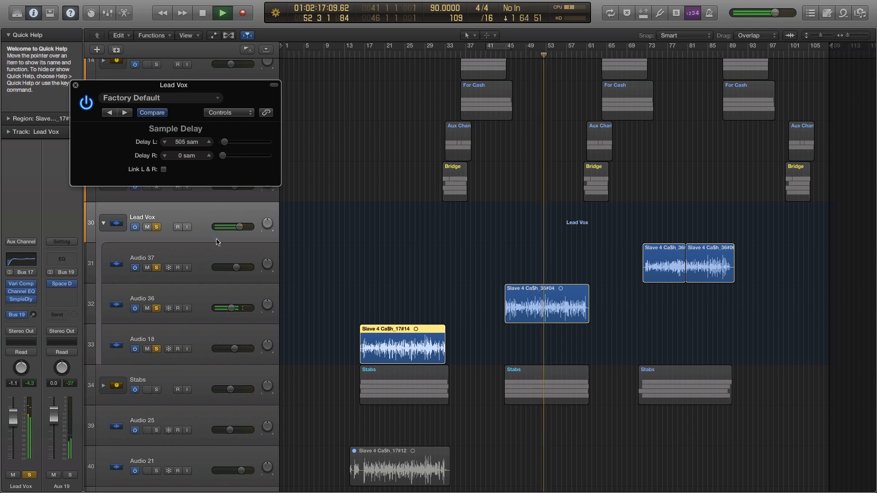
{"action": "left_click_drag", "start_coordinate": [218, 91], "coordinate": [309, 129]}
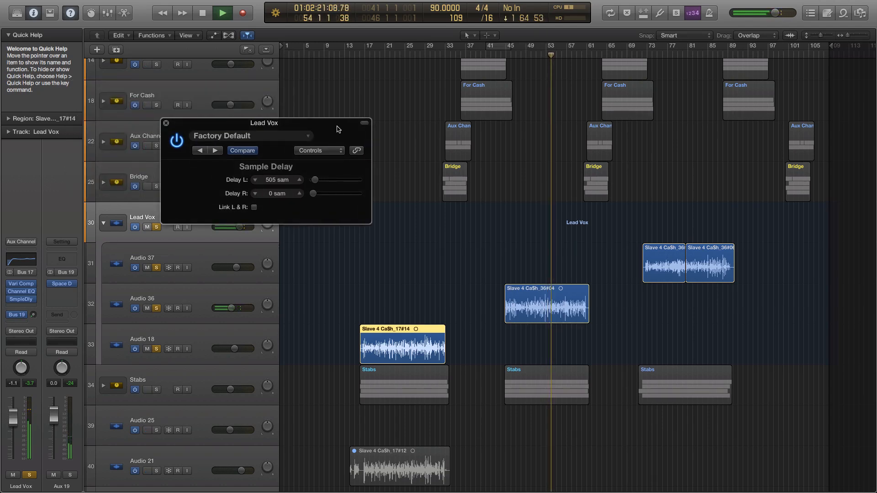
{"action": "key", "text": "space"}
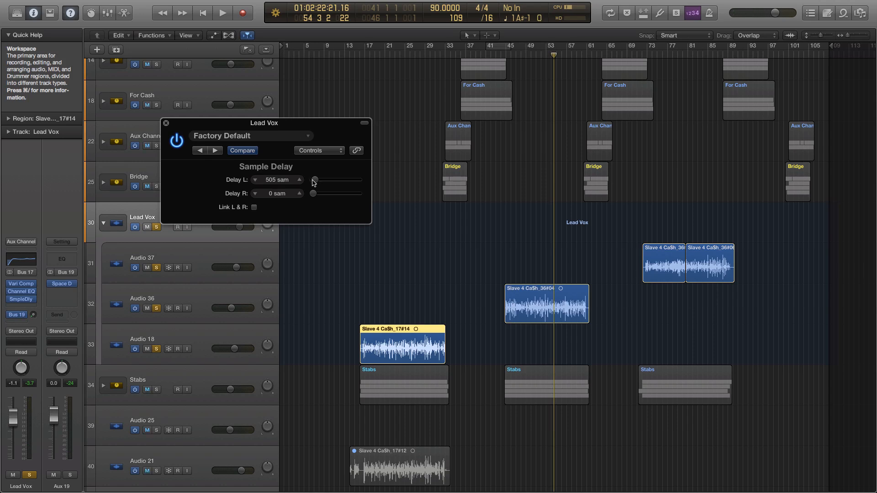
- Reset the left delay to 0 samples, bypass the Sample Delay and close its window
{"action": "left_click_drag", "start_coordinate": [312, 182], "coordinate": [264, 183]}
{"action": "left_click_drag", "start_coordinate": [240, 125], "coordinate": [225, 221]}
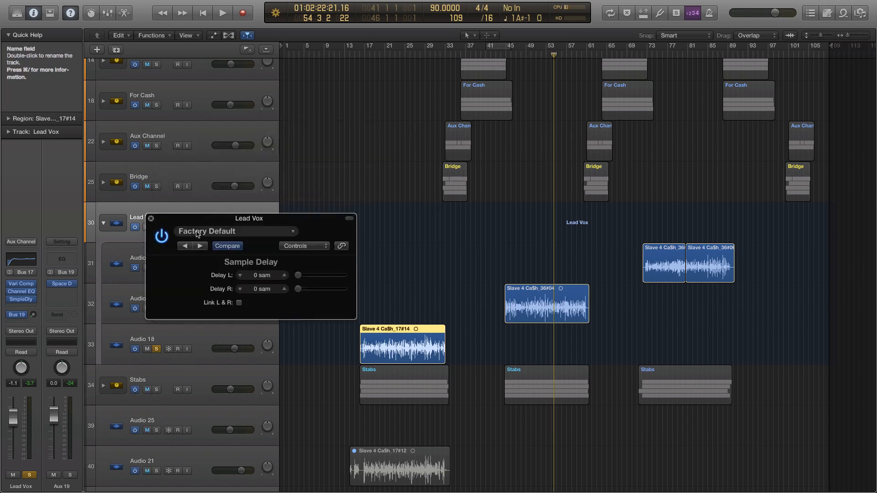
{"action": "left_click", "coordinate": [385, 376]}
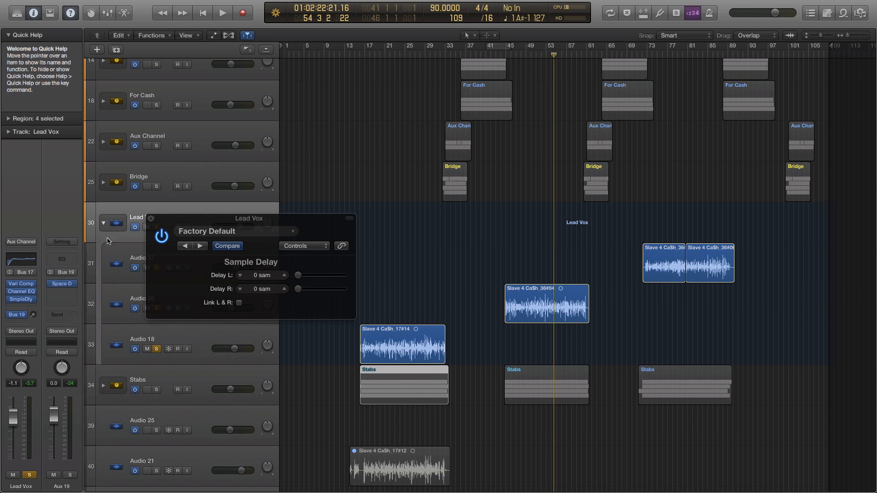
{"action": "left_click", "coordinate": [151, 219]}
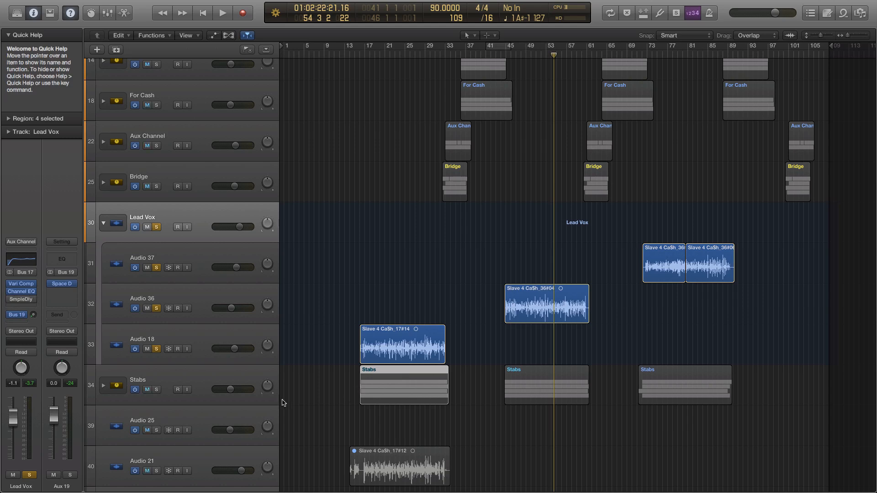
- Solo and expand the Stabs track stack, with the playhead placed at bar 16
{"action": "left_click", "coordinate": [245, 376]}
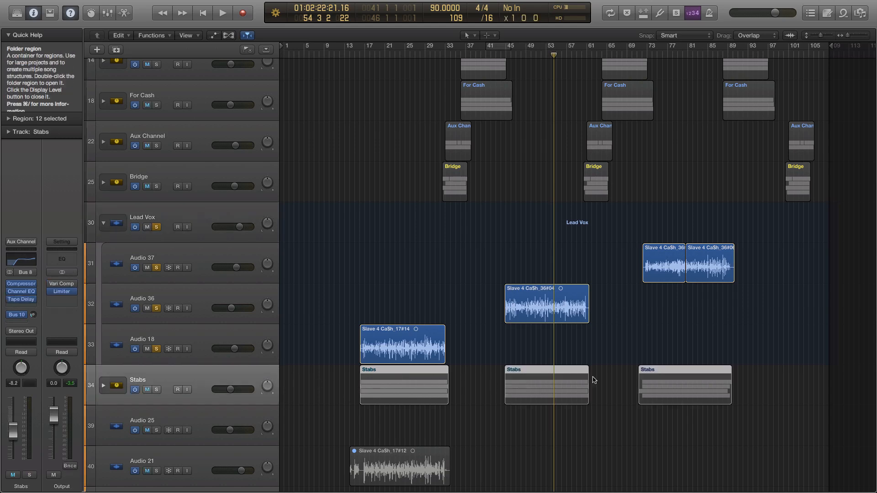
{"action": "left_click", "coordinate": [156, 389]}
{"action": "left_click", "coordinate": [363, 54]}
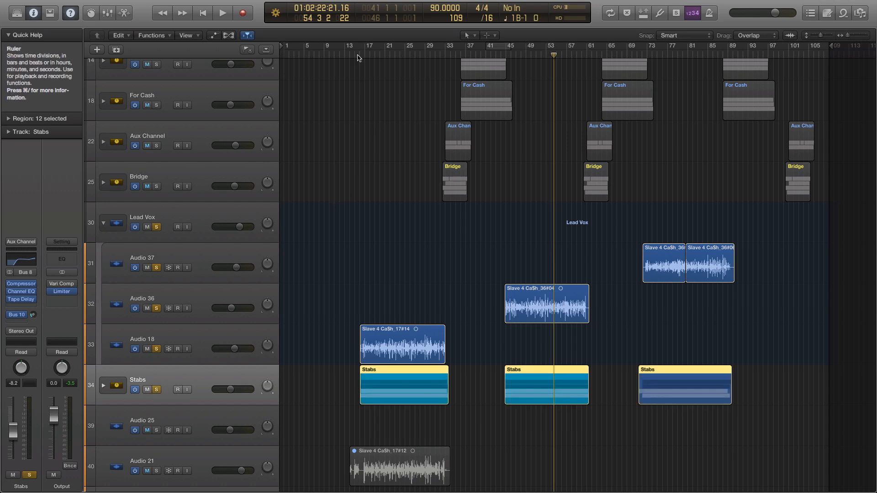
{"action": "left_click", "coordinate": [103, 386]}
{"action": "scroll", "coordinate": [353, 394], "scroll_direction": "down", "scroll_amount": 1}
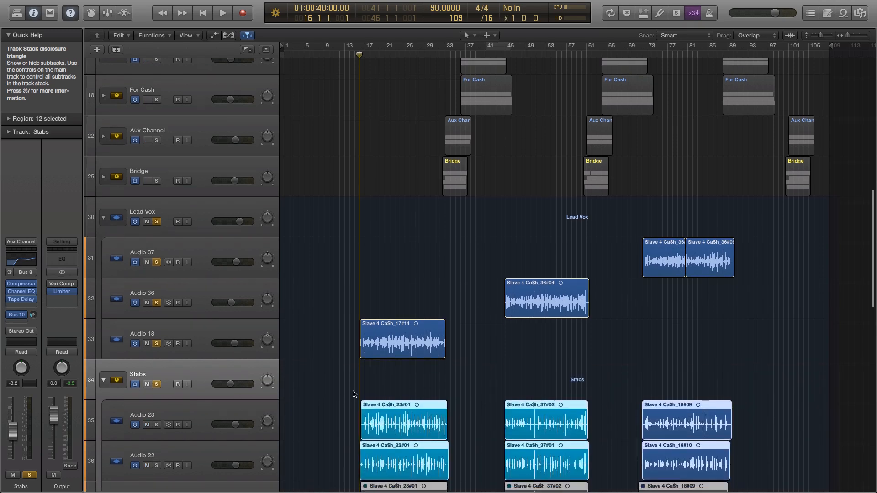
{"action": "scroll", "coordinate": [353, 393], "scroll_direction": "down", "scroll_amount": 5}
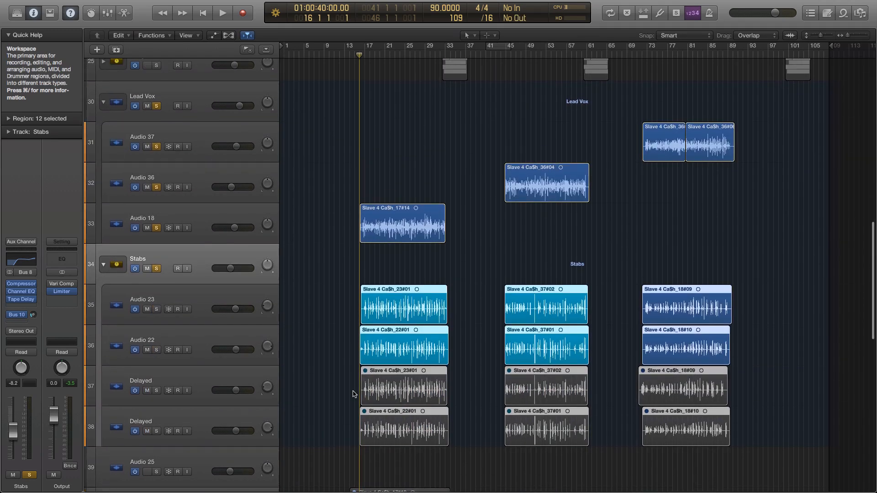
- Set the volume of the Audio 23 track in the Stabs stack to -4.3 dB
{"action": "left_click", "coordinate": [207, 300]}
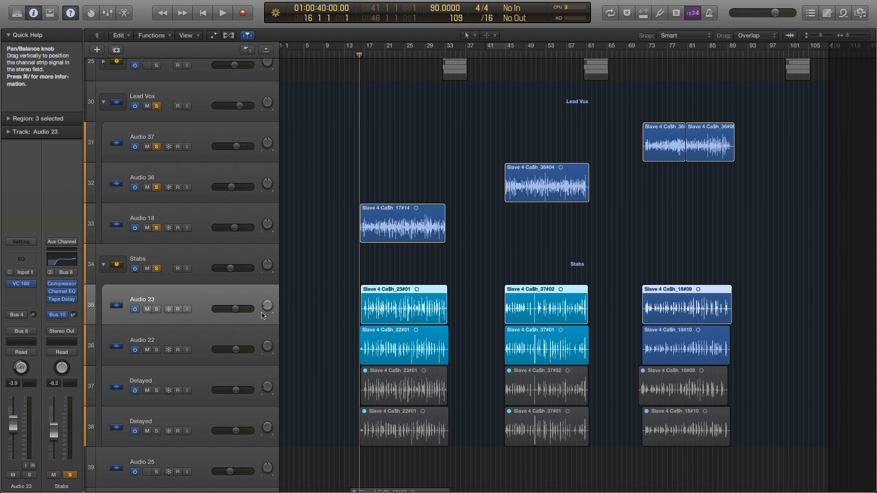
{"action": "left_click_drag", "start_coordinate": [237, 311], "coordinate": [237, 311]}
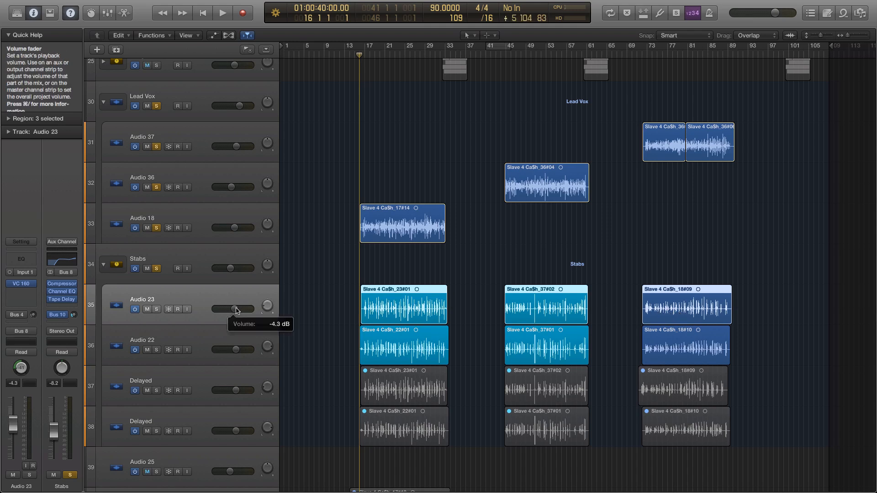
- Compare the channel strip settings of Audio 23, Audio 22 and the first Delayed track in the Stabs stack
{"action": "left_click", "coordinate": [241, 334]}
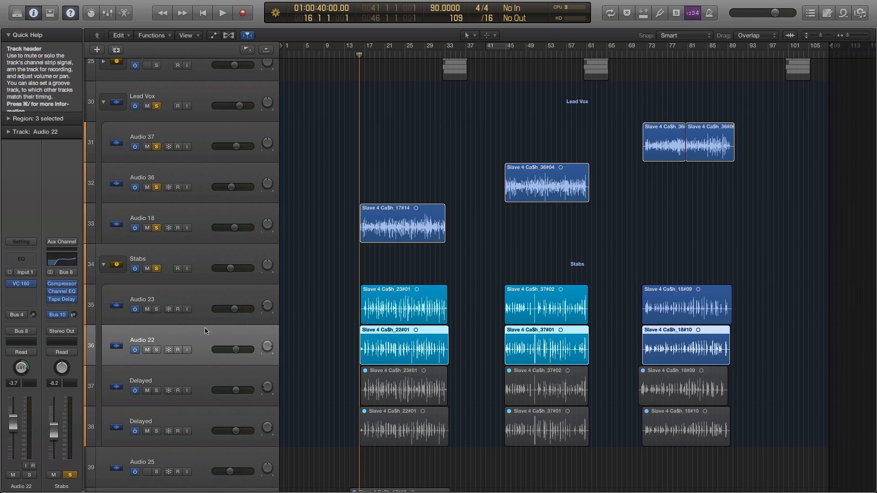
{"action": "left_click", "coordinate": [201, 303]}
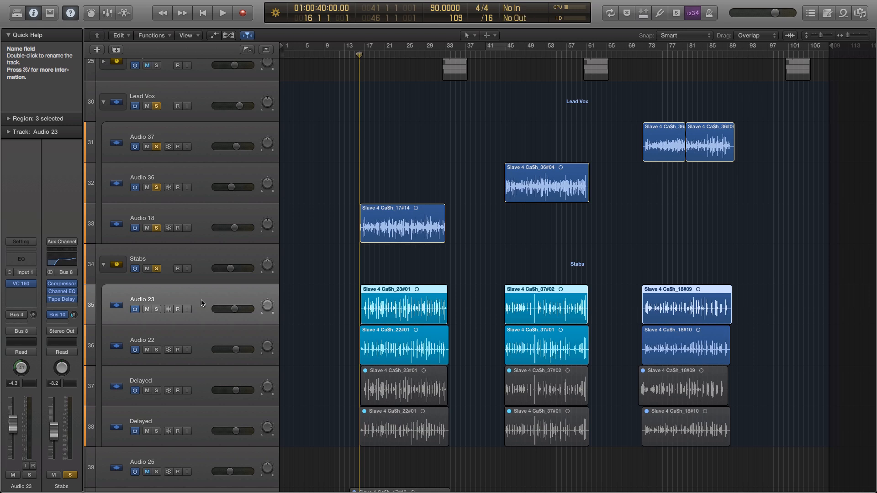
{"action": "left_click", "coordinate": [201, 341]}
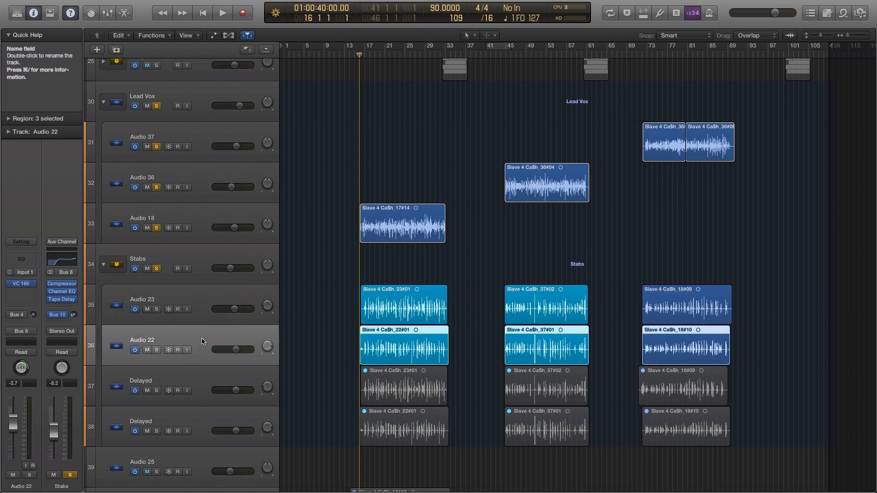
{"action": "left_click", "coordinate": [200, 378]}
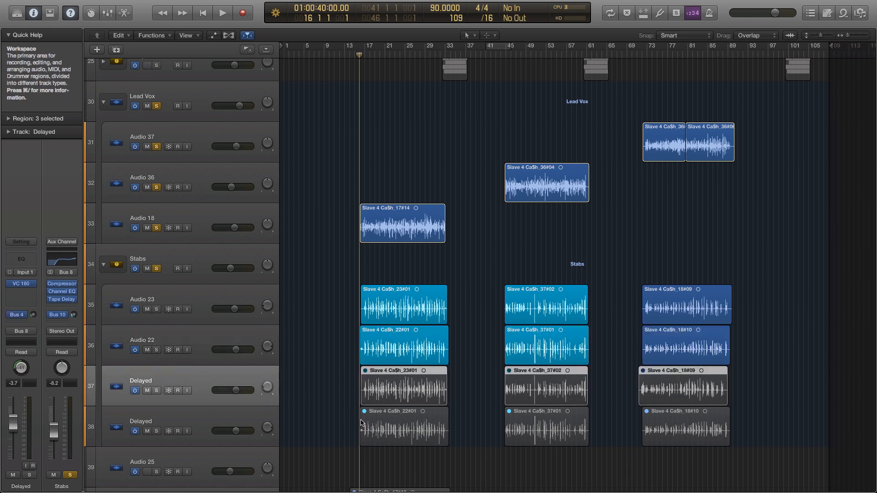
{"action": "left_click", "coordinate": [211, 302]}
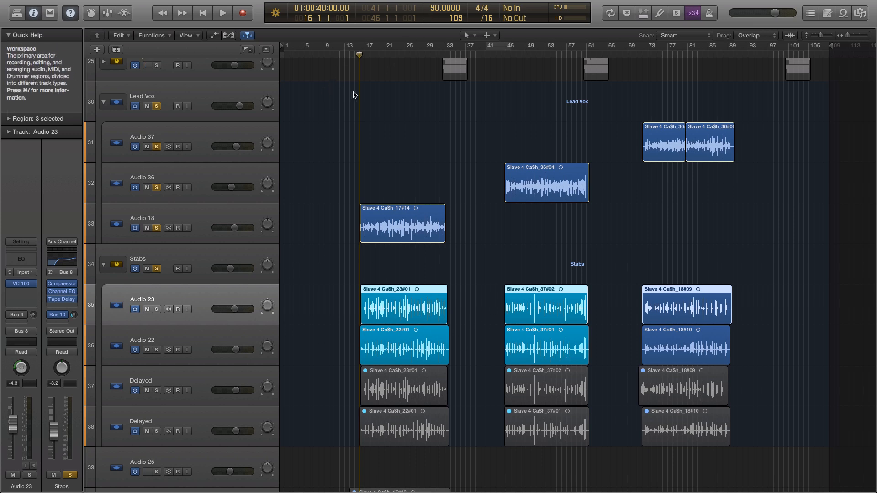
- Play the stabs with the lead vocal from bar 16, take Audio 18 out of solo and stop playback
{"action": "key", "text": "space"}
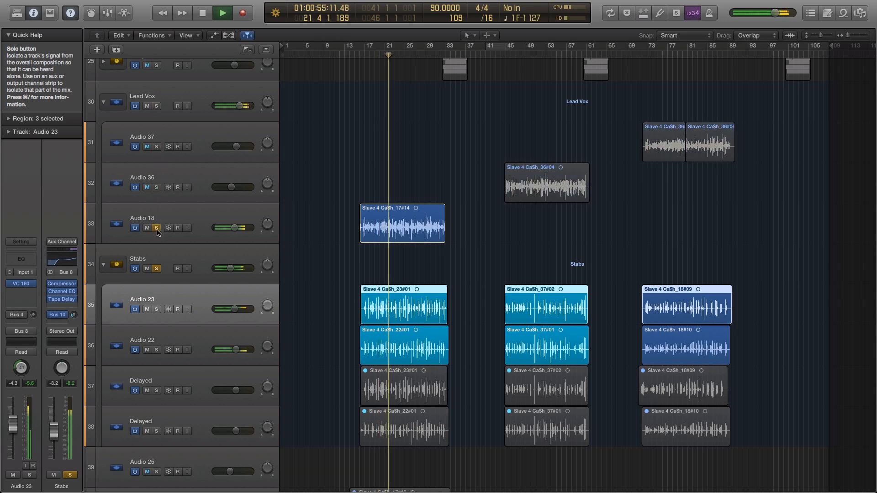
{"action": "left_click", "coordinate": [156, 228]}
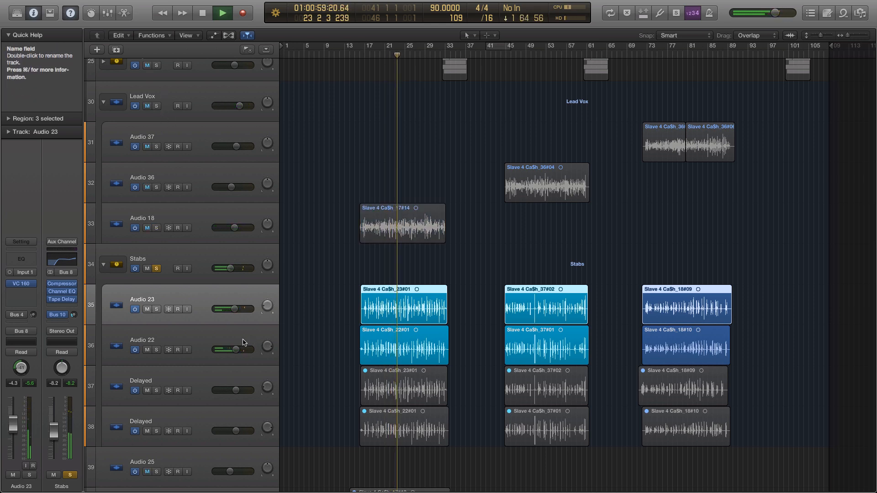
{"action": "key", "text": "space"}
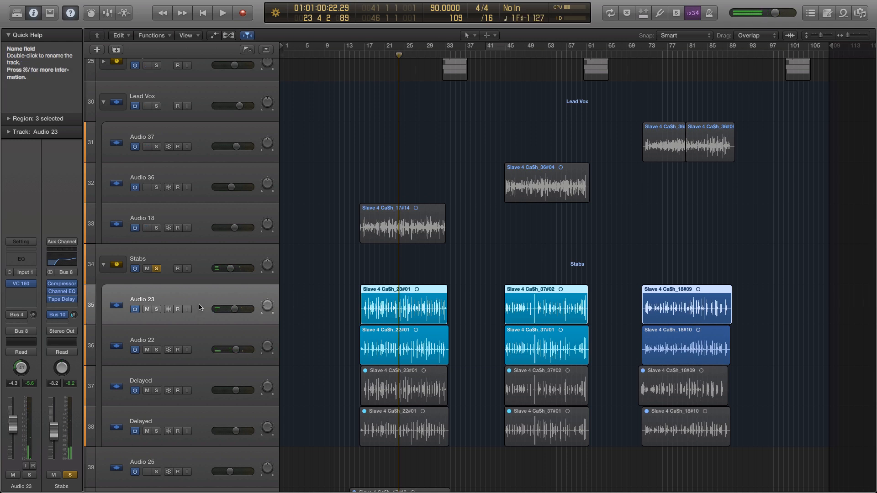
- Unmute all the regions on the two Delayed tracks in the Stabs stack, leaving neither track soloed
{"action": "left_click", "coordinate": [212, 378]}
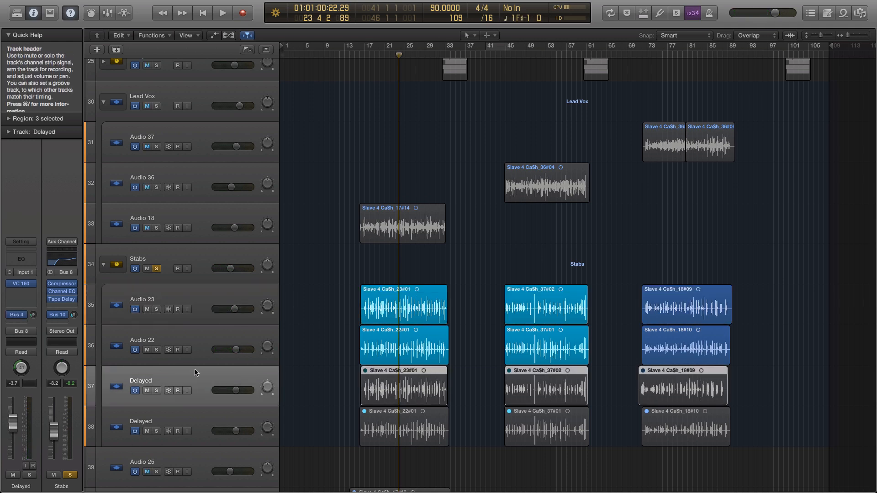
{"action": "left_click", "coordinate": [156, 391]}
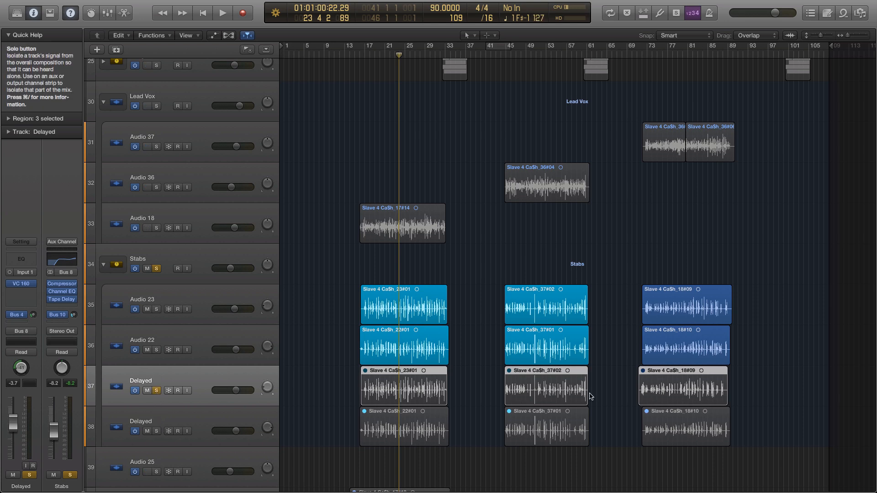
{"action": "key", "text": "s"}
{"action": "left_click_drag", "start_coordinate": [771, 388], "coordinate": [391, 435]}
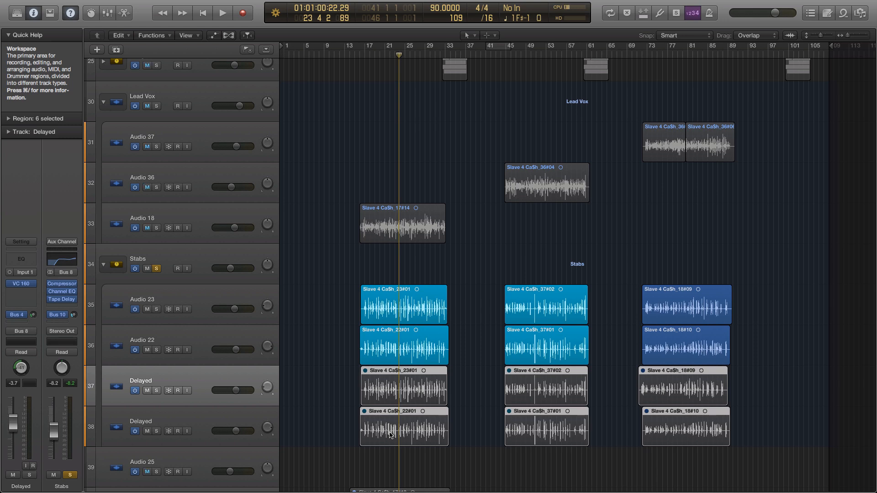
{"action": "key", "text": "ctrl+m"}
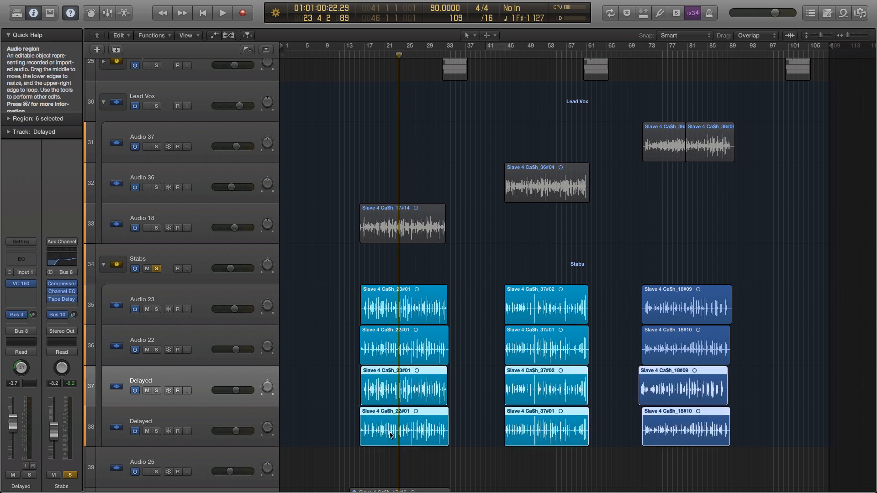
- Play the soloed Stabs stack from bar 15 to hear the delayed doubles, and stop playback
{"action": "left_click", "coordinate": [359, 58]}
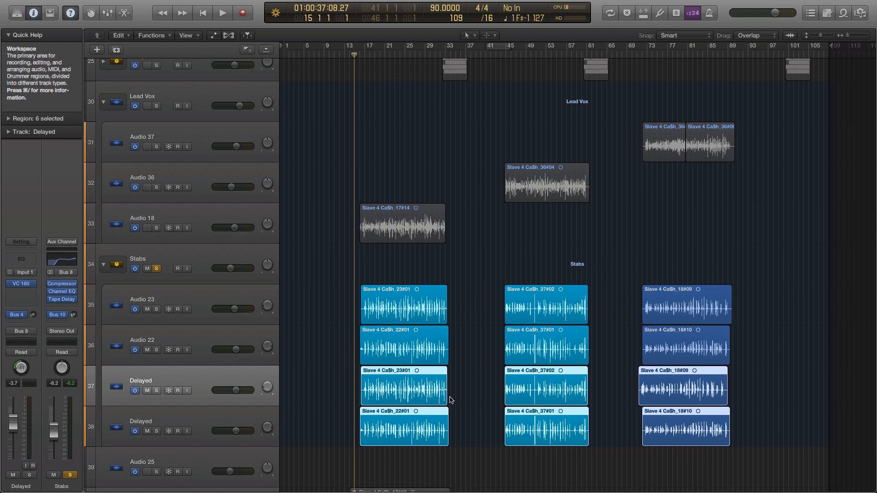
{"action": "key", "text": "super+Right"}
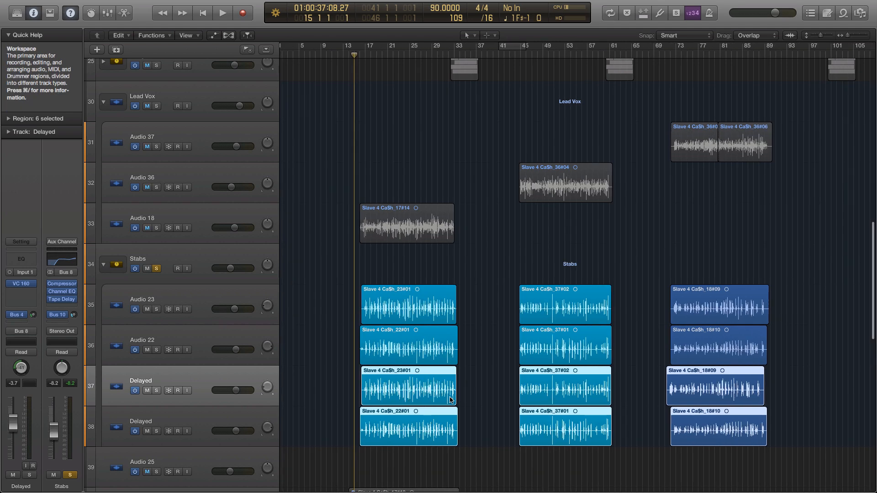
{"action": "key", "text": "super+Right"}
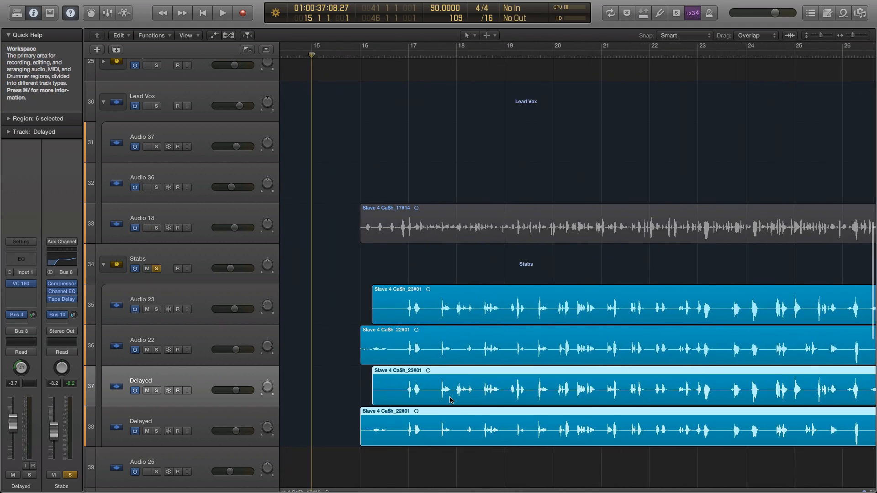
{"action": "key", "text": "super+Left"}
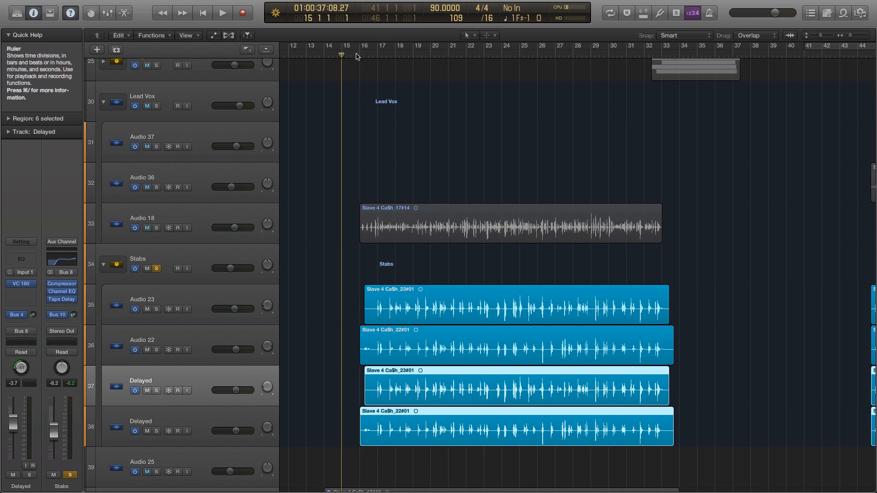
{"action": "key", "text": "space"}
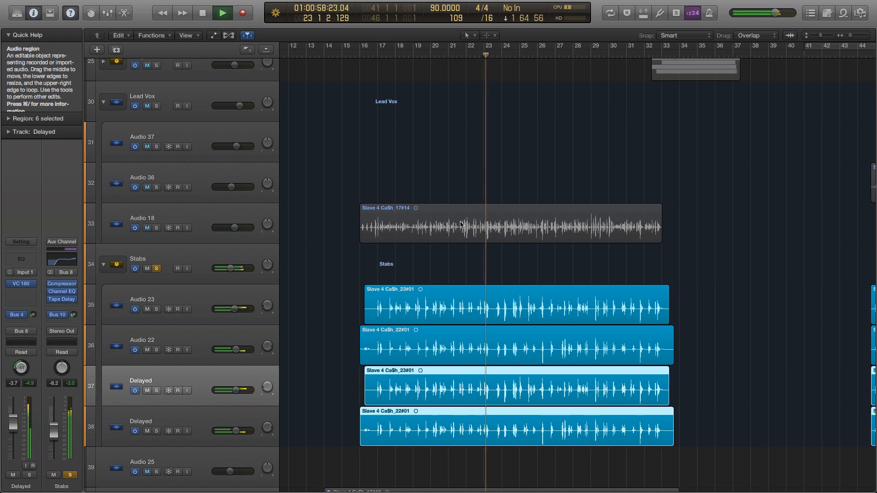
{"action": "key", "text": "space"}
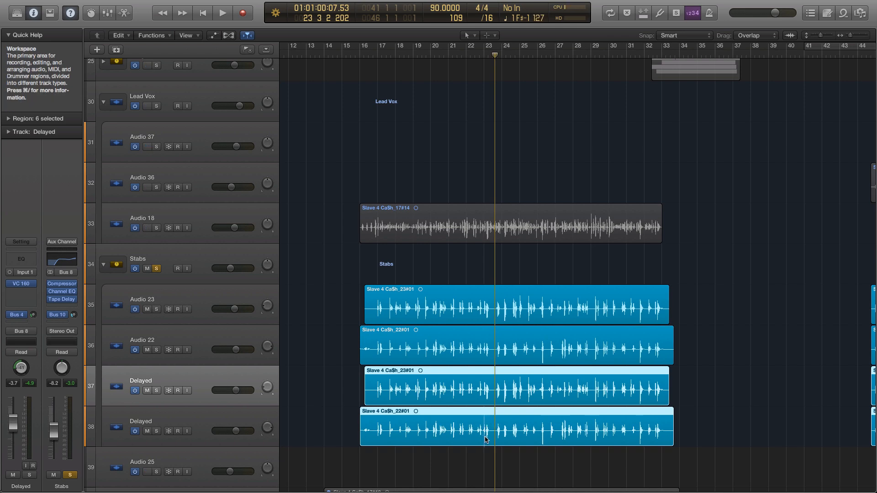
- Cut out a short section around bar 23 as separate regions on both Delayed tracks
{"action": "left_click_drag", "start_coordinate": [485, 439], "coordinate": [494, 440]}
{"action": "left_click_drag", "start_coordinate": [481, 375], "coordinate": [496, 432]}
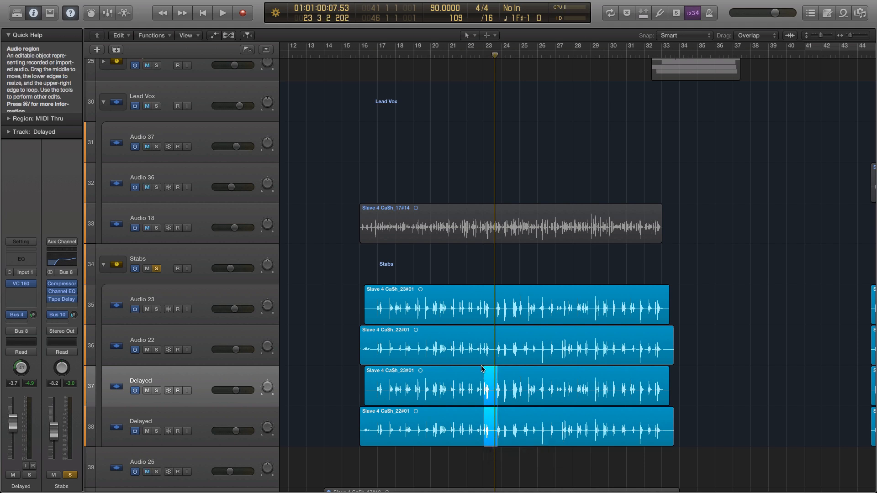
{"action": "left_click", "coordinate": [491, 377]}
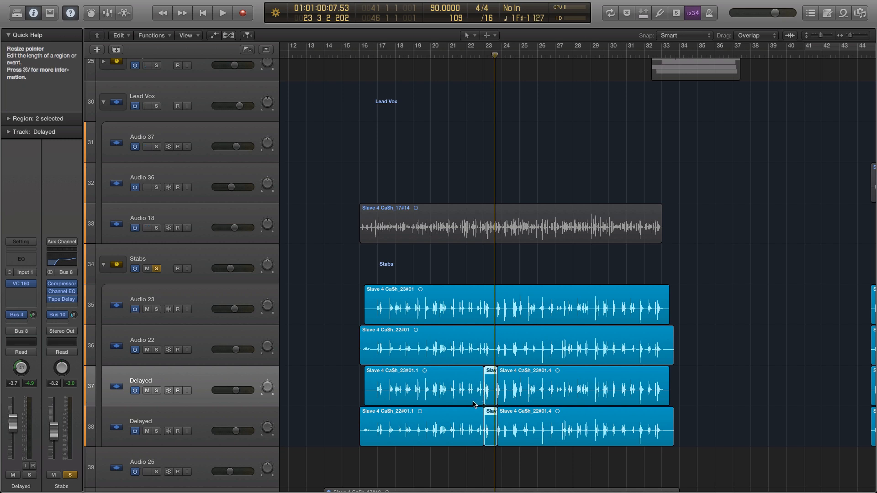
- Try shortening the first cut region on the upper Delayed track by two beats, audition around bar 23, and restore its end
{"action": "mouse_move", "coordinate": [474, 404]}
{"action": "left_mouse_down"}
{"action": "mouse_move", "coordinate": [466, 406]}
{"action": "mouse_move", "coordinate": [486, 406]}
{"action": "left_mouse_up"}
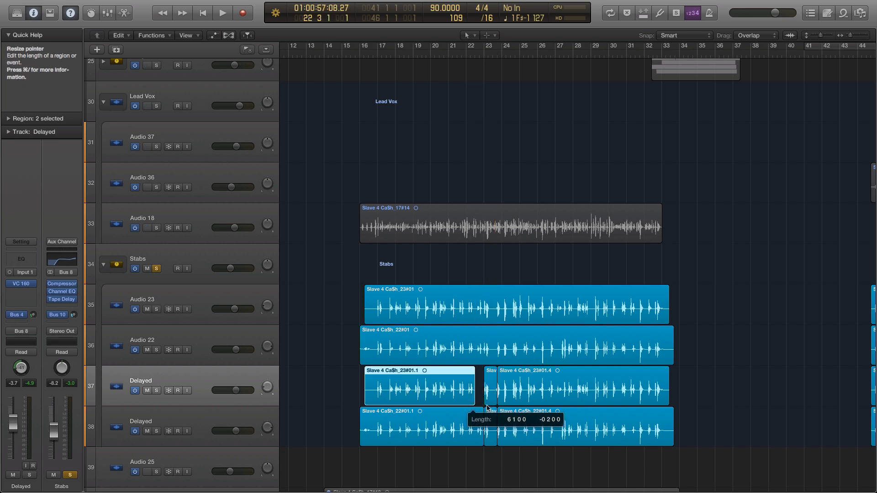
{"action": "left_click", "coordinate": [483, 54]}
{"action": "key", "text": "space"}
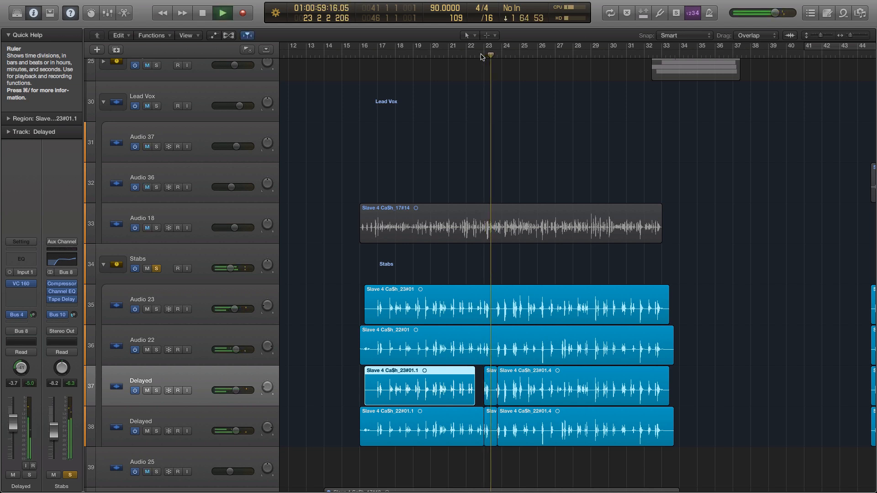
{"action": "key", "text": "space"}
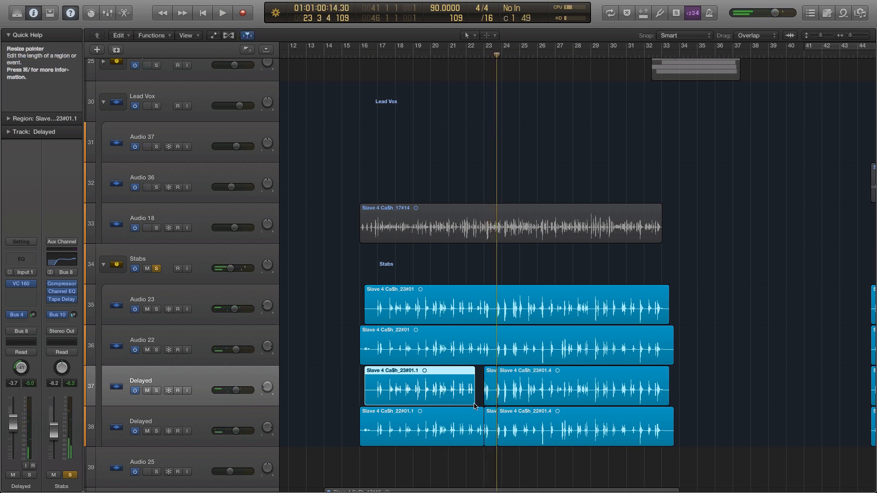
{"action": "left_click_drag", "start_coordinate": [479, 406], "coordinate": [484, 408]}
- Take the Stabs stack out of solo and deselect all regions
{"action": "left_click", "coordinate": [379, 332]}
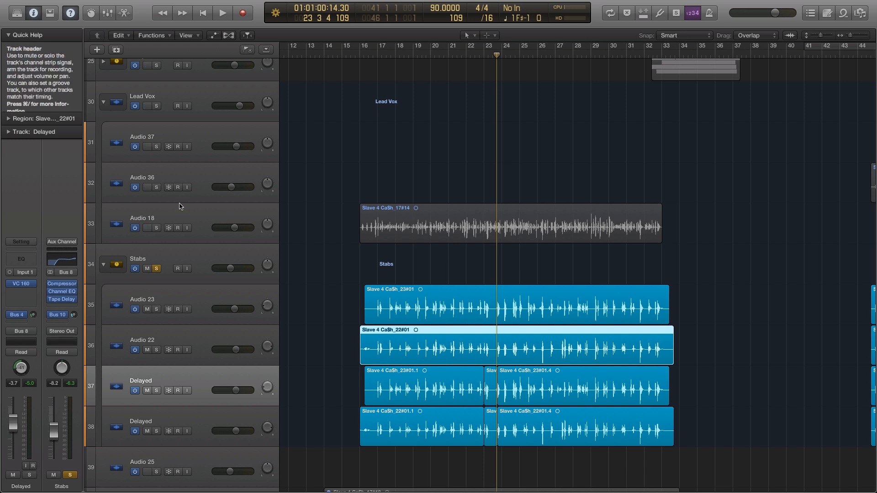
{"action": "left_click", "coordinate": [157, 269]}
{"action": "left_click", "coordinate": [455, 115]}
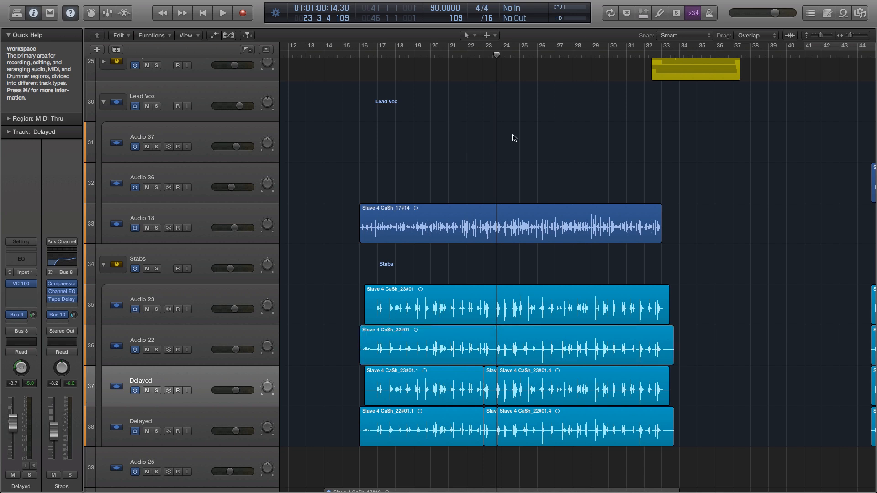
- Mute both Delayed tracks in the Stabs stack
{"action": "scroll", "coordinate": [512, 139], "scroll_direction": "down", "scroll_amount": 1}
{"action": "scroll", "coordinate": [511, 139], "scroll_direction": "down", "scroll_amount": 2}
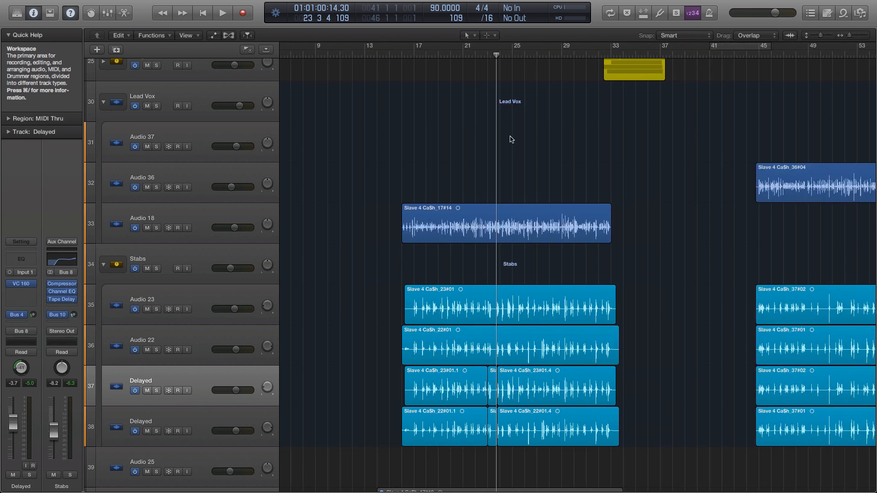
{"action": "scroll", "coordinate": [511, 139], "scroll_direction": "down", "scroll_amount": 2}
{"action": "scroll", "coordinate": [511, 140], "scroll_direction": "down", "scroll_amount": 2}
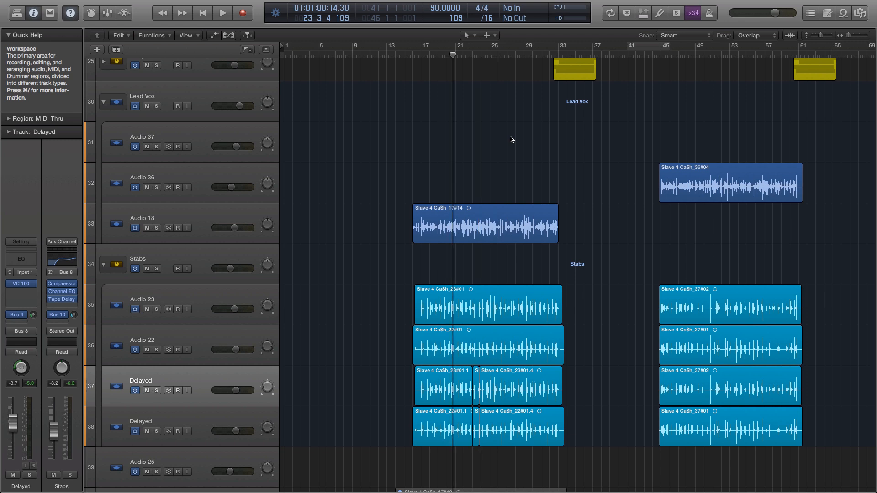
{"action": "scroll", "coordinate": [511, 139], "scroll_direction": "down", "scroll_amount": 1}
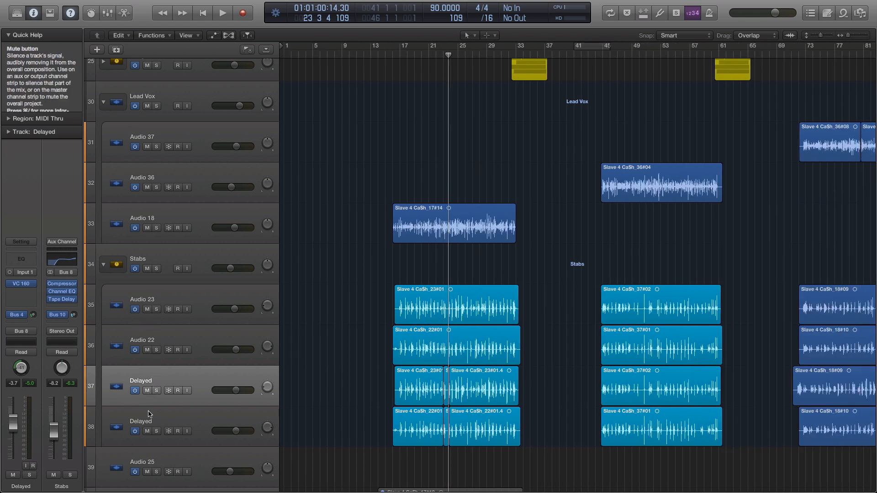
{"action": "key", "text": "ctrl+m"}
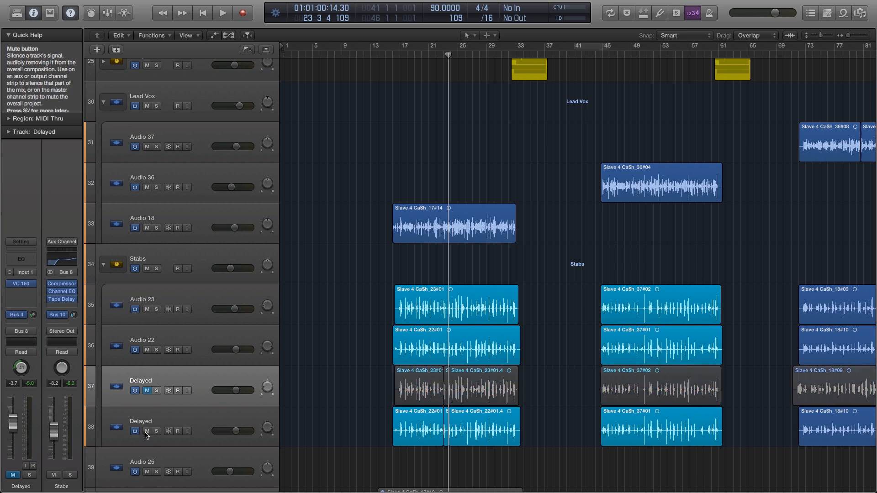
{"action": "left_click", "coordinate": [146, 432]}
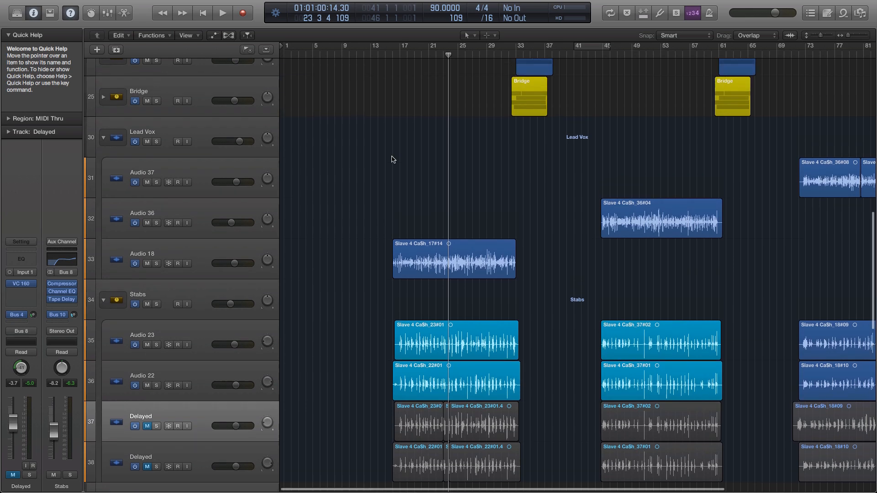
{"action": "scroll", "coordinate": [392, 160], "scroll_direction": "up", "scroll_amount": 2}
{"action": "scroll", "coordinate": [391, 160], "scroll_direction": "up", "scroll_amount": 5}
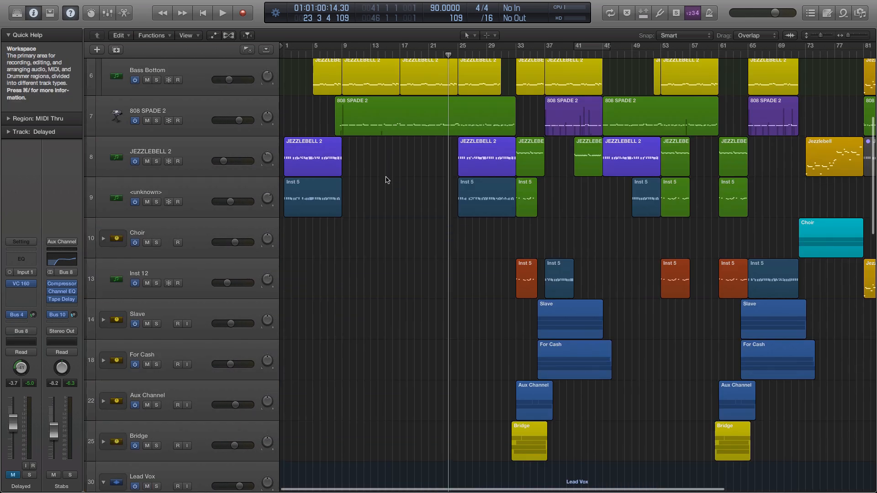
{"action": "scroll", "coordinate": [386, 180], "scroll_direction": "down", "scroll_amount": 8}
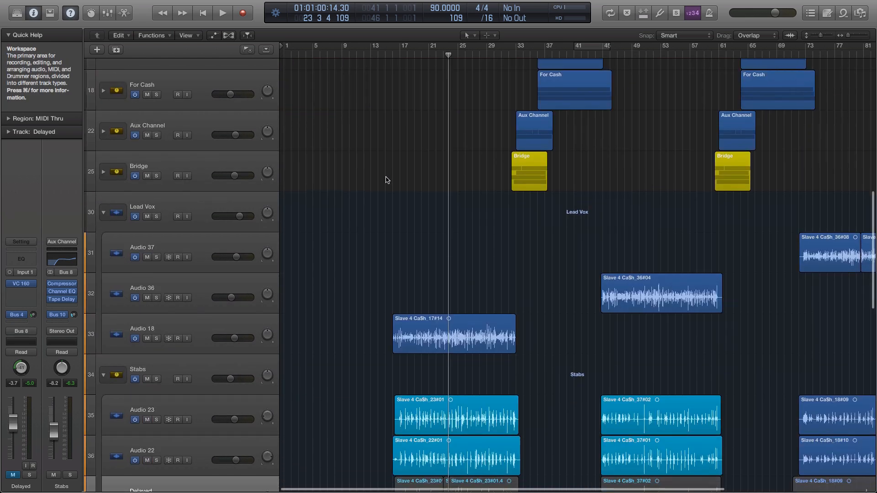
{"action": "scroll", "coordinate": [386, 179], "scroll_direction": "up", "scroll_amount": 2}
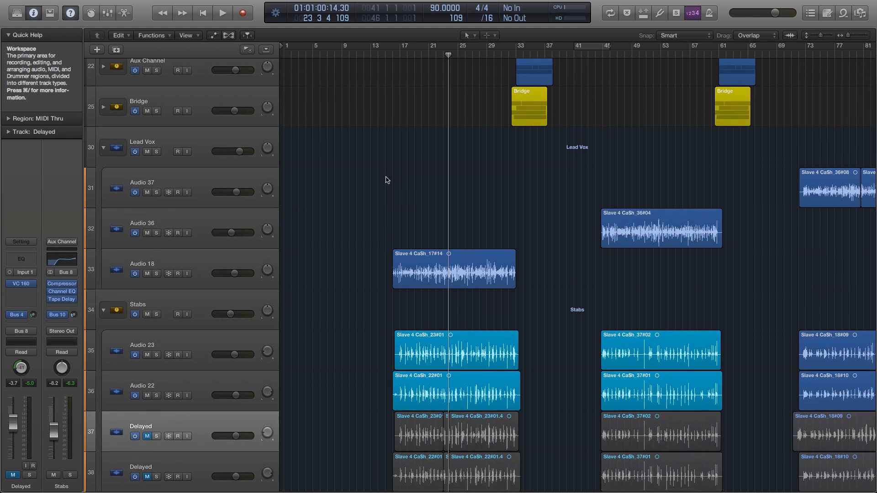
- Select the Lead Vox stack and collapse it to hide its subtracks
{"action": "scroll", "coordinate": [644, 171], "scroll_direction": "right", "scroll_amount": 1}
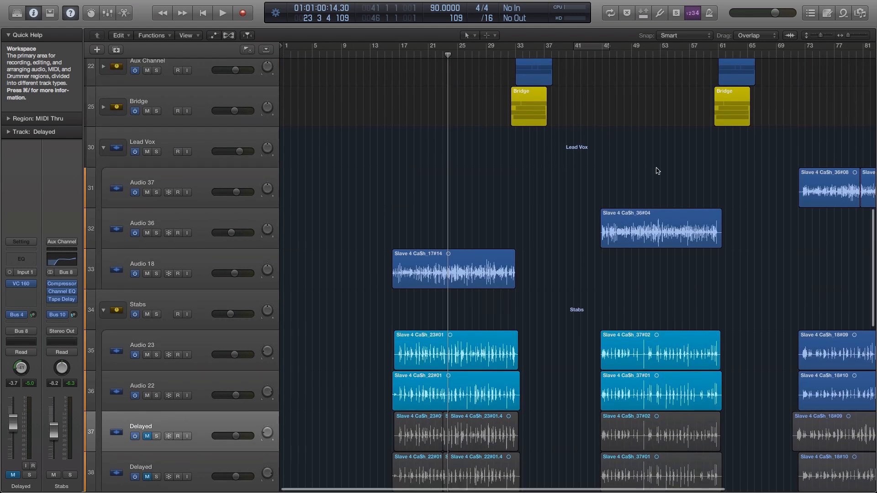
{"action": "scroll", "coordinate": [657, 170], "scroll_direction": "right", "scroll_amount": 3}
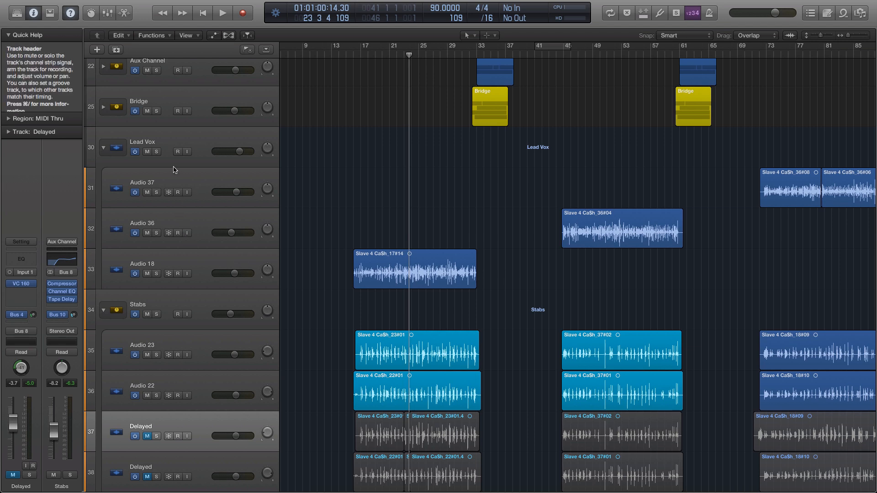
{"action": "left_click", "coordinate": [170, 144]}
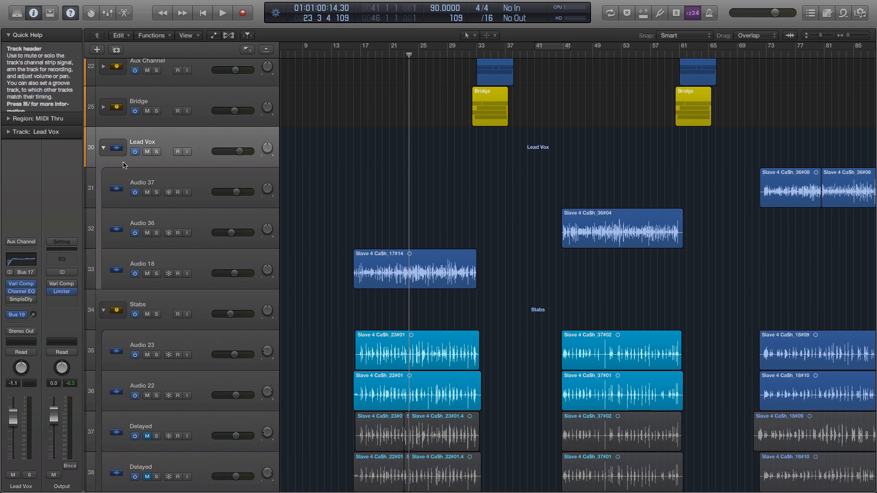
{"action": "left_click", "coordinate": [103, 149]}
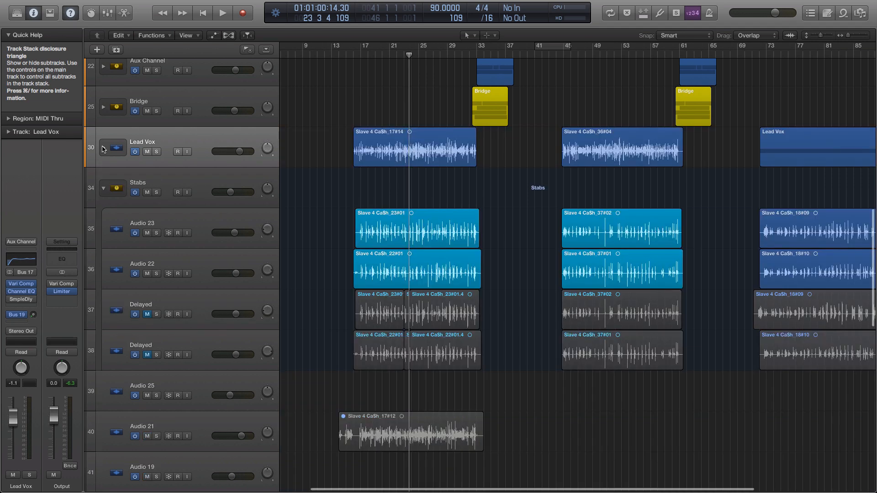
- Return the playhead to the beginning of the song and start playback
{"action": "left_click", "coordinate": [353, 56]}
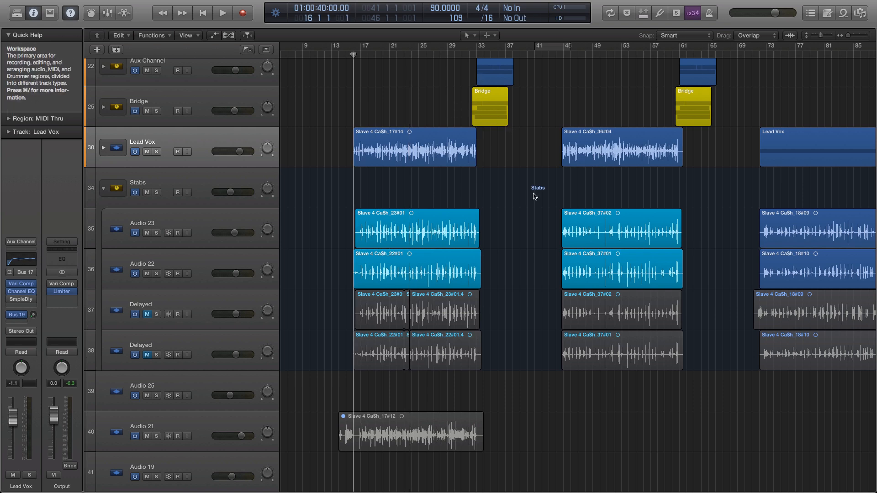
{"action": "scroll", "coordinate": [357, 125], "scroll_direction": "up", "scroll_amount": 10}
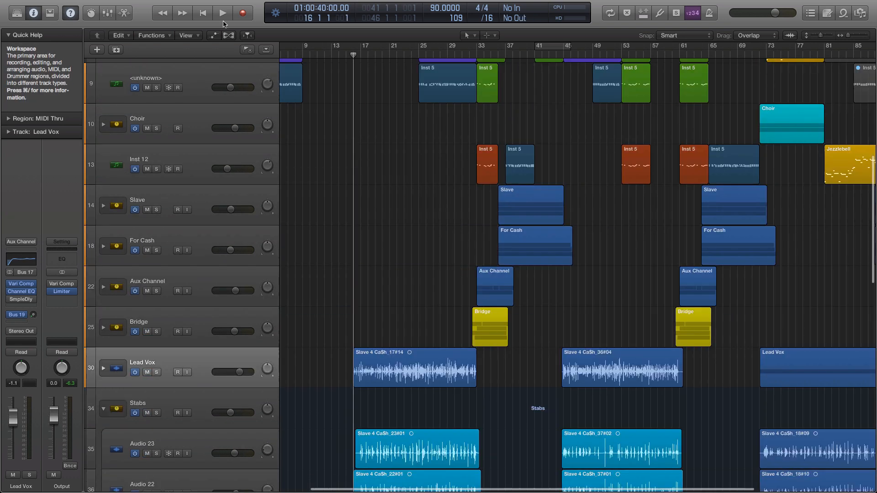
{"action": "left_click", "coordinate": [203, 12]}
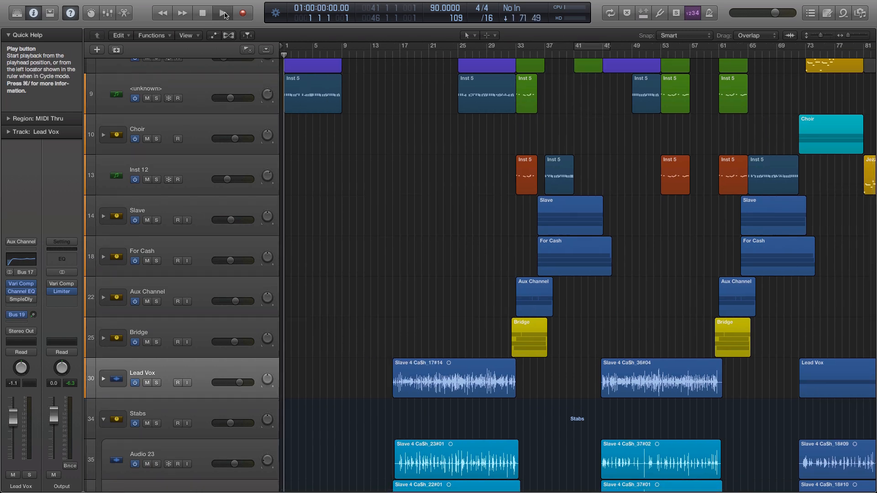
{"action": "left_click", "coordinate": [223, 13]}
- Fit the whole arrangement in view and collapse the Stabs stack
{"action": "scroll", "coordinate": [361, 201], "scroll_direction": "down", "scroll_amount": 7}
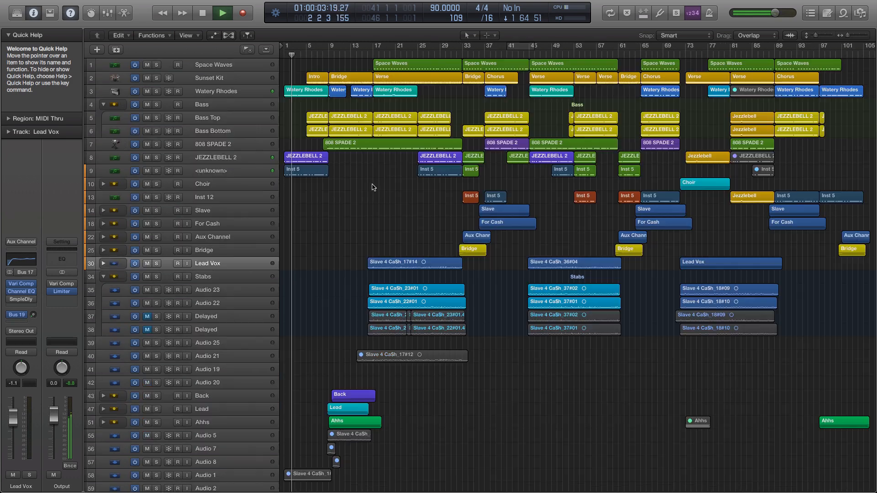
{"action": "key", "text": "z"}
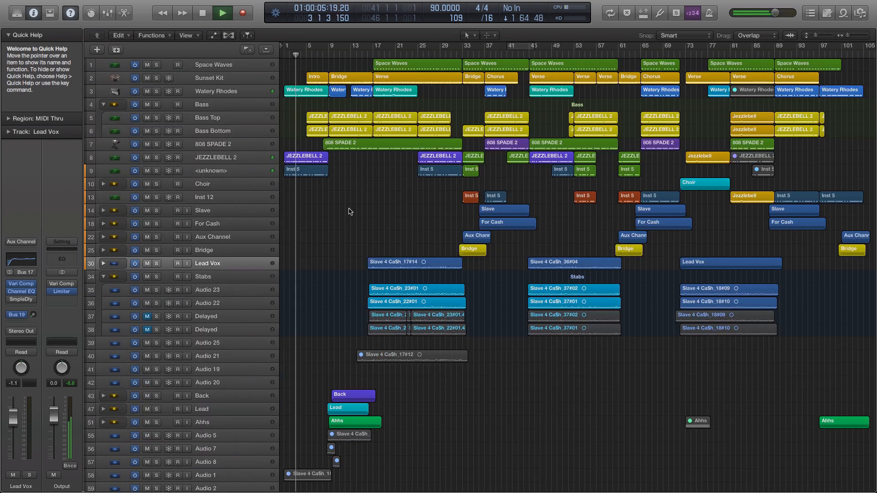
{"action": "left_click", "coordinate": [103, 277]}
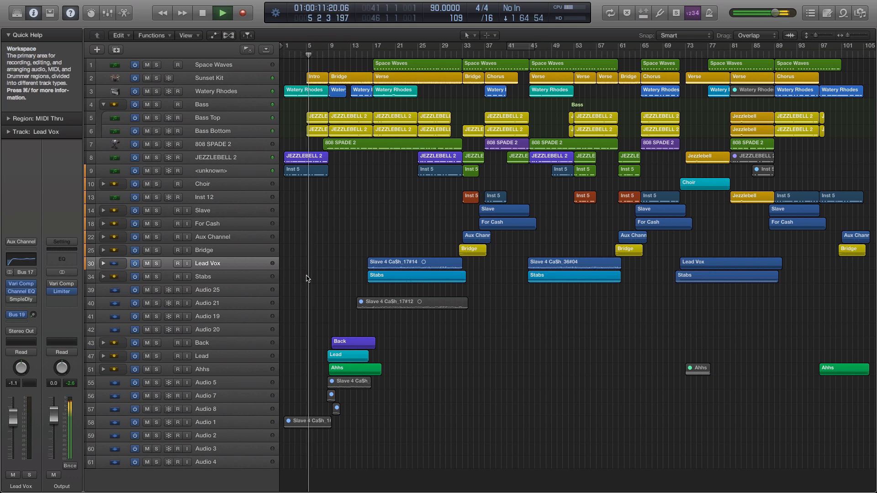
- Lower the volume of the Ahhs stack to -4.9 dB during playback
{"action": "left_click", "coordinate": [209, 78]}
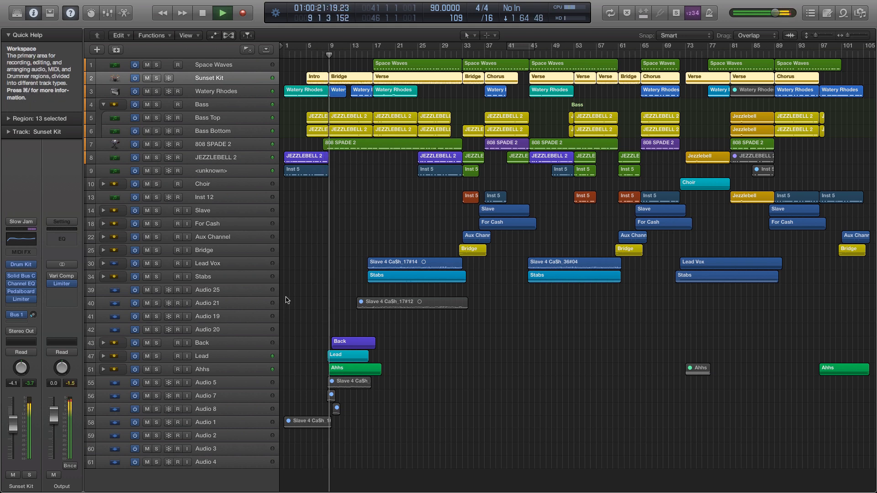
{"action": "left_click", "coordinate": [237, 348]}
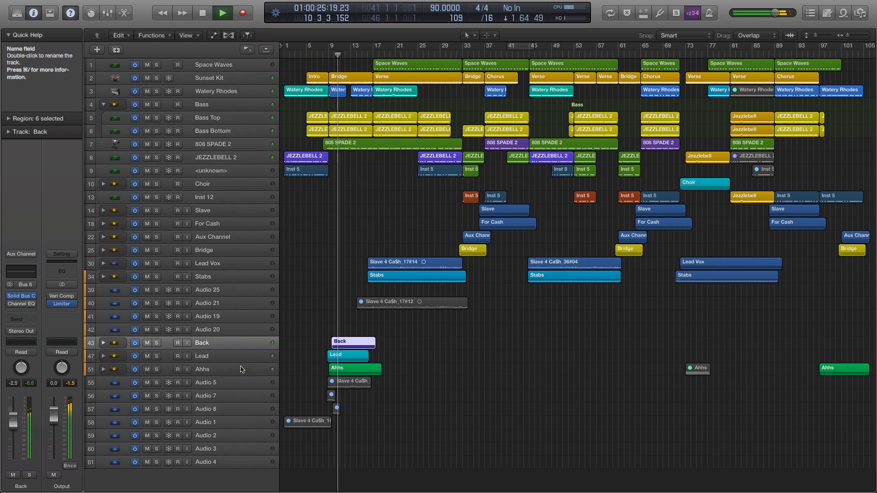
{"action": "left_click", "coordinate": [241, 368]}
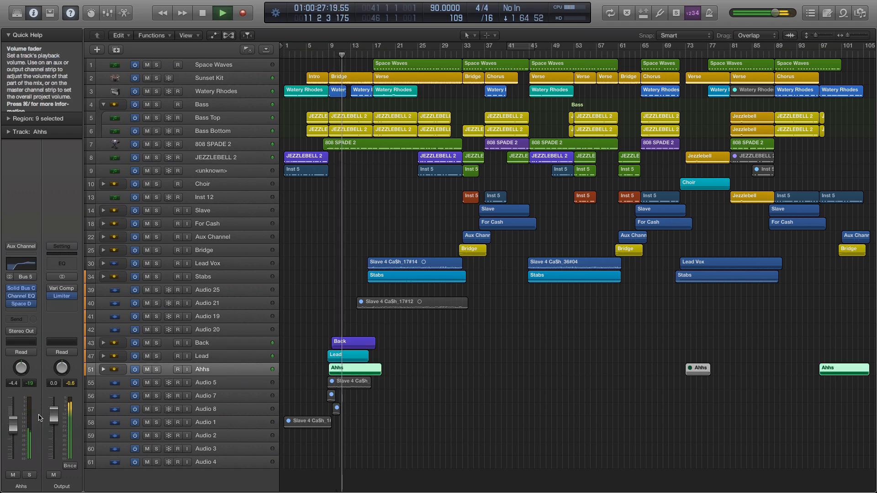
{"action": "left_click_drag", "start_coordinate": [15, 420], "coordinate": [15, 421]}
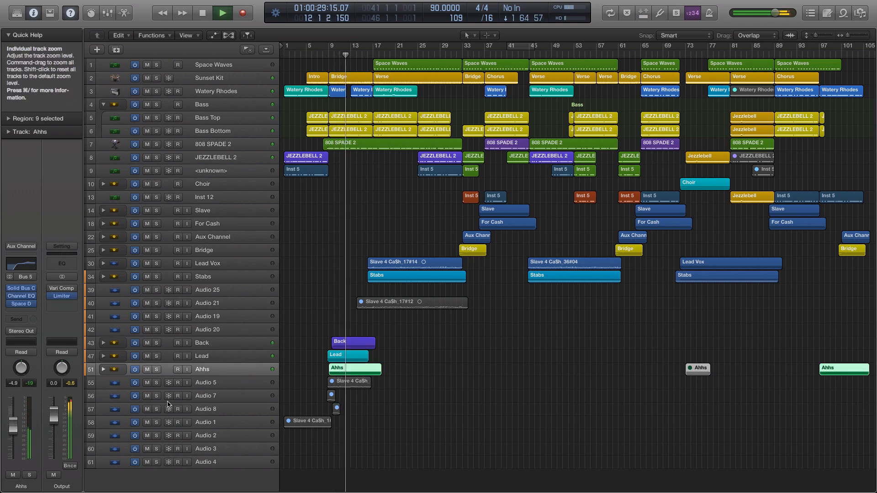
- Open the mixer and set the volume faders to -1.9 dB for Lead, -2.6 dB for Back and +0.4 dB for Lead Vox
{"action": "key", "text": "x"}
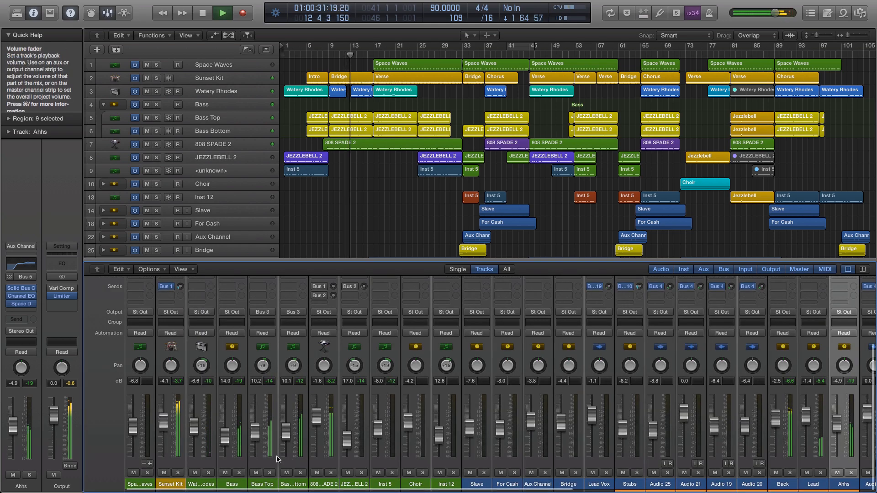
{"action": "scroll", "coordinate": [707, 414], "scroll_direction": "right", "scroll_amount": 4}
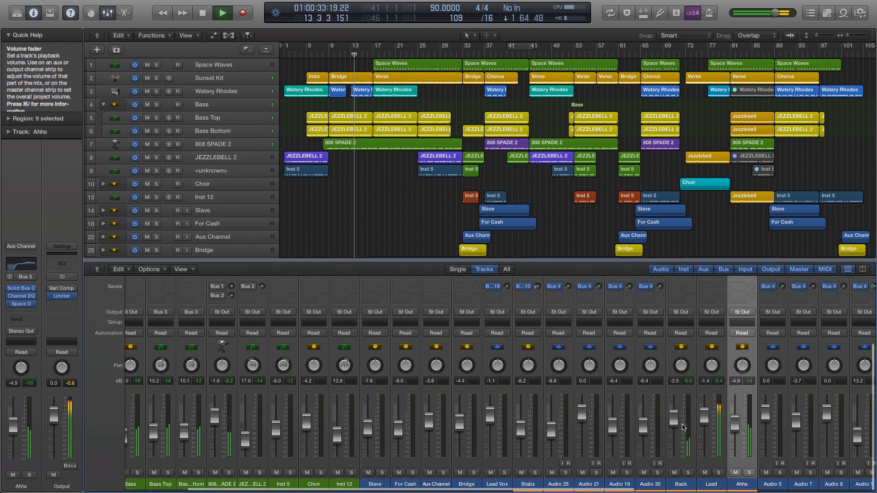
{"action": "left_click_drag", "start_coordinate": [707, 414], "coordinate": [674, 418]}
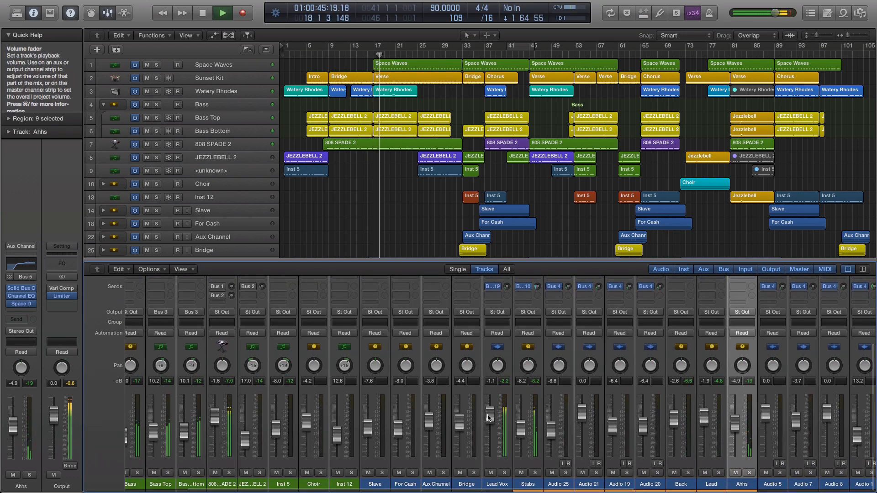
{"action": "left_click_drag", "start_coordinate": [489, 417], "coordinate": [488, 410]}
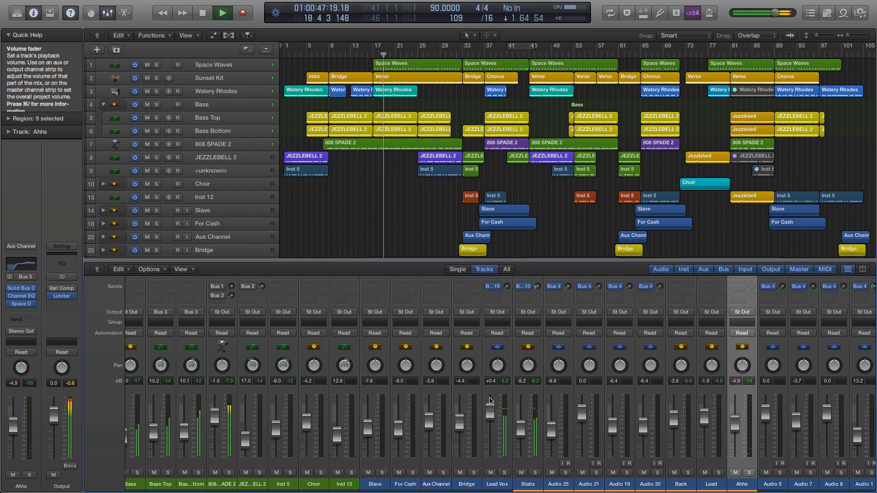
- Move the Sample Delay effect from the Lead Vox channel to the Stabs channel, below its Tape Delay
{"action": "scroll", "coordinate": [490, 390], "scroll_direction": "up", "scroll_amount": 5}
{"action": "scroll", "coordinate": [490, 392], "scroll_direction": "up", "scroll_amount": 3}
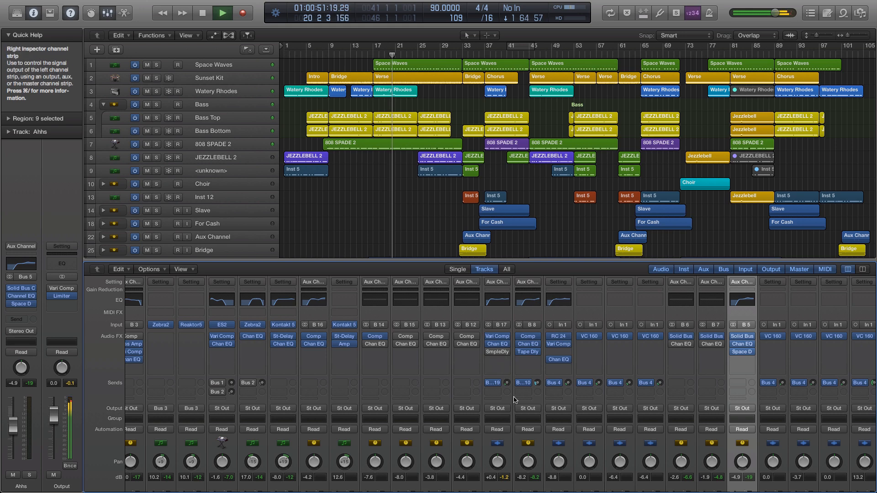
{"action": "left_click_drag", "start_coordinate": [490, 351], "coordinate": [528, 360]}
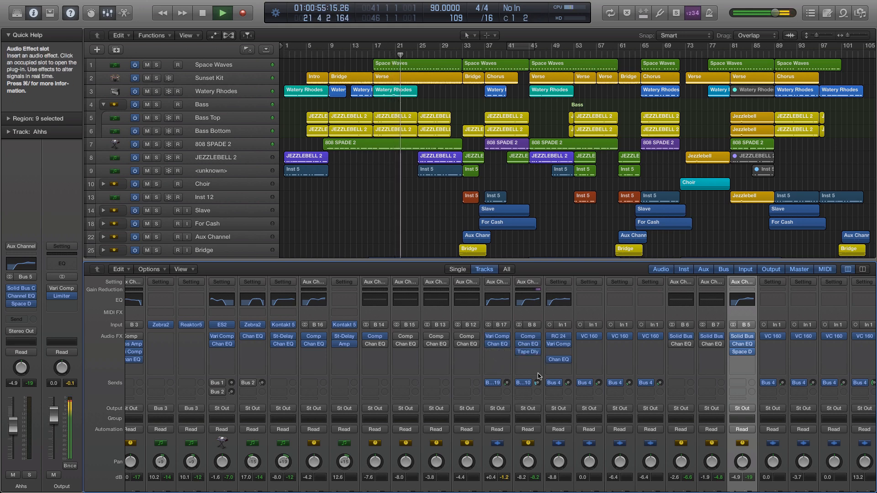
{"action": "scroll", "coordinate": [539, 365], "scroll_direction": "down", "scroll_amount": 2}
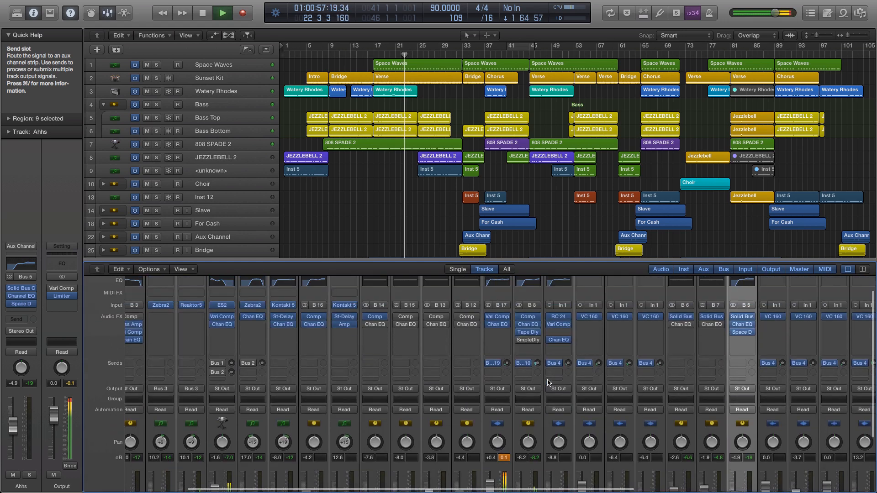
- Slightly increase the left delay in the Stabs channel's Sample Delay and close the plug-in
{"action": "mouse_move", "coordinate": [530, 343]}
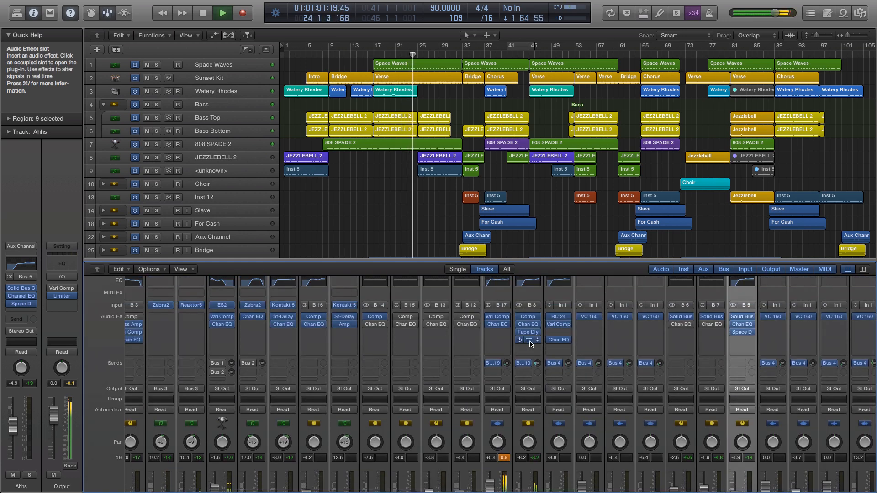
{"action": "left_click", "coordinate": [529, 340]}
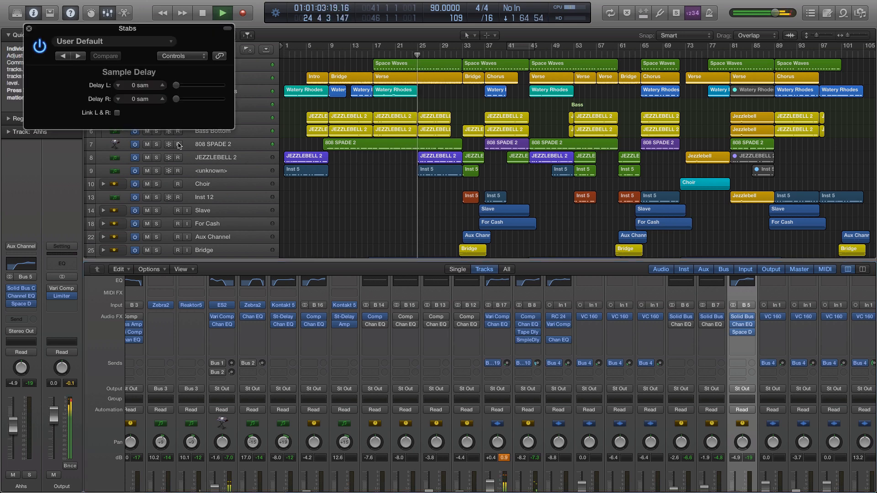
{"action": "left_click_drag", "start_coordinate": [177, 88], "coordinate": [180, 89]}
{"action": "left_click", "coordinate": [29, 30]}
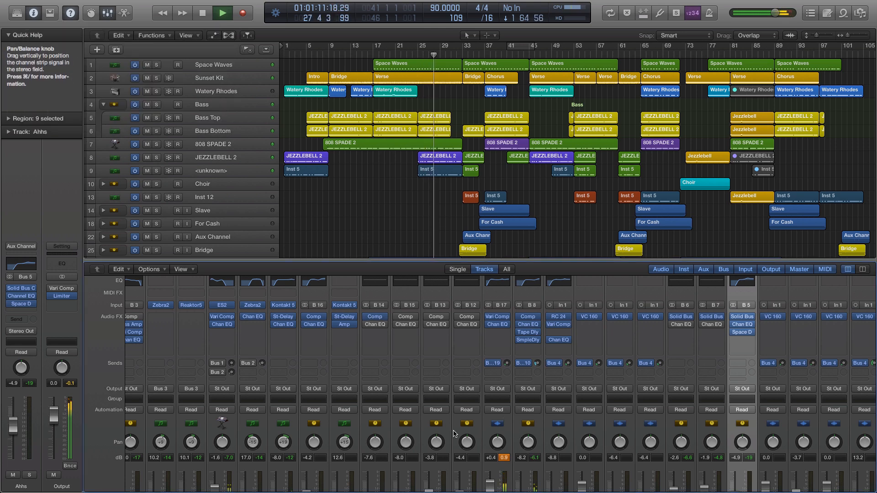
- Lower the Lead Vox fader to -0.8 dB and insert a stereo Limiter below its Channel EQ
{"action": "scroll", "coordinate": [456, 435], "scroll_direction": "down", "scroll_amount": 5}
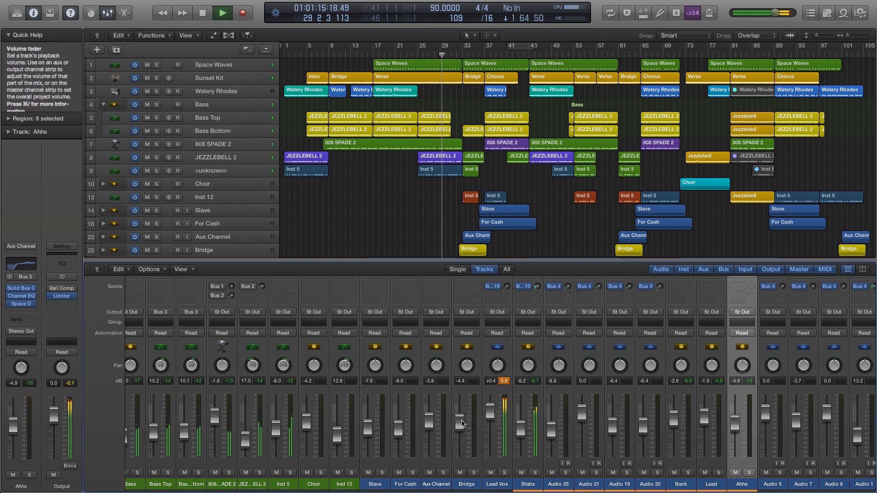
{"action": "left_click_drag", "start_coordinate": [489, 413], "coordinate": [488, 419]}
{"action": "scroll", "coordinate": [488, 420], "scroll_direction": "up", "scroll_amount": 5}
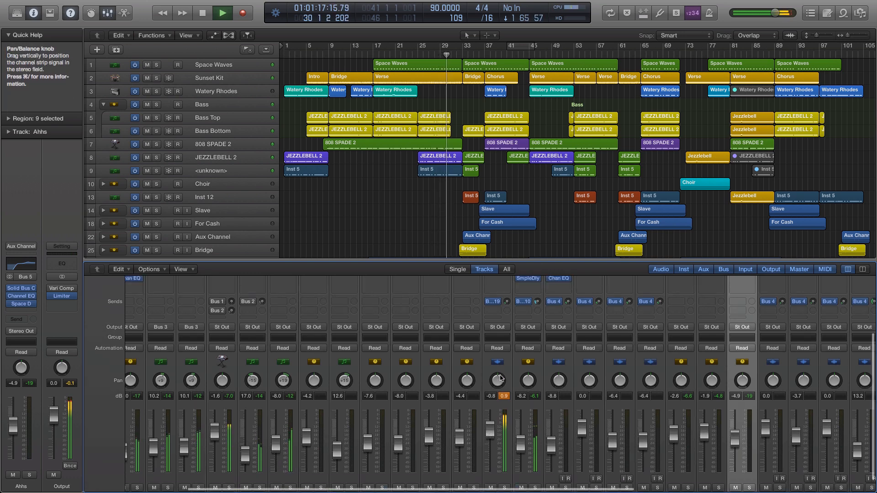
{"action": "left_click", "coordinate": [507, 342]}
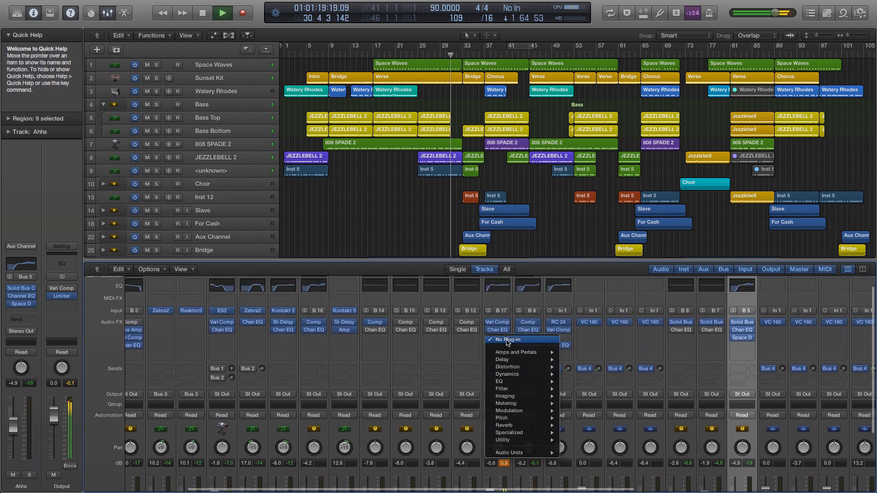
{"action": "mouse_move", "coordinate": [531, 375]}
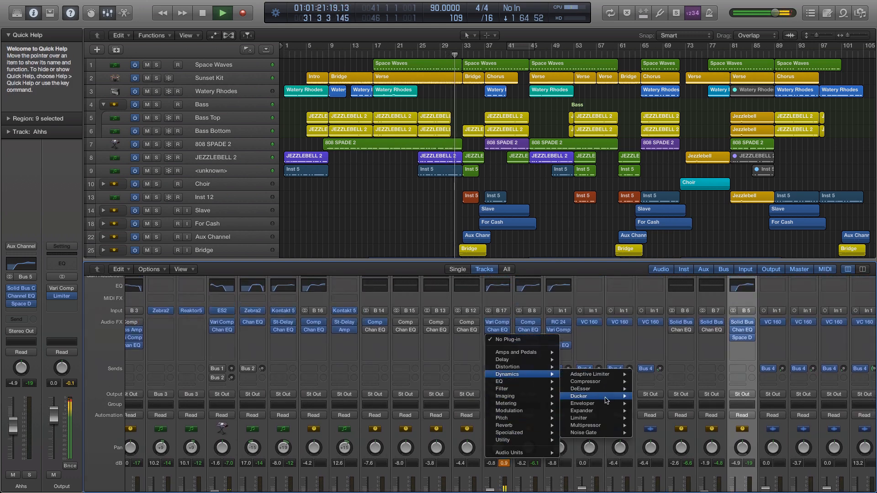
{"action": "mouse_move", "coordinate": [610, 419]}
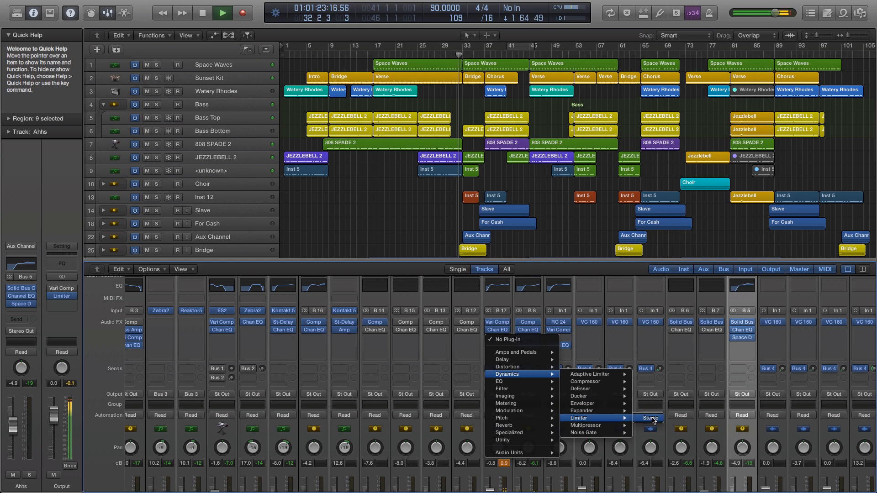
{"action": "left_click", "coordinate": [650, 418]}
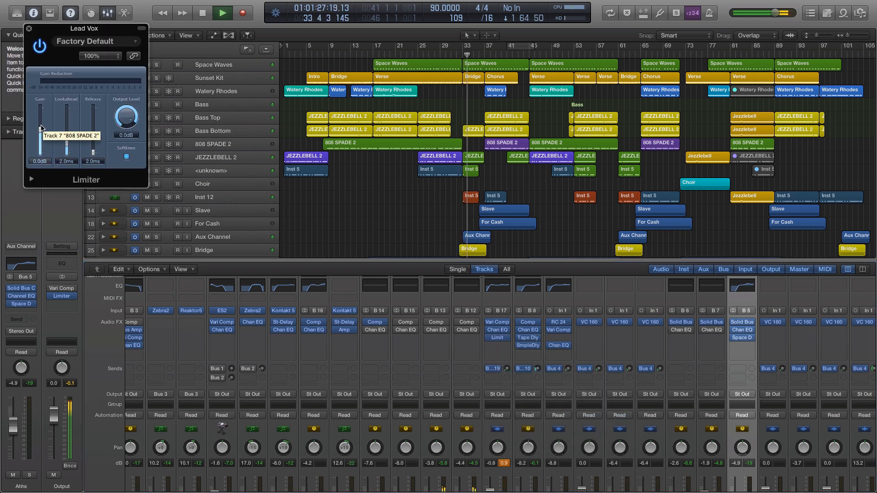
- Set the Lead Vox Limiter's gain to +1.0 dB, dismiss the system overload alert and close the plug-in
{"action": "left_click_drag", "start_coordinate": [41, 128], "coordinate": [41, 126]}
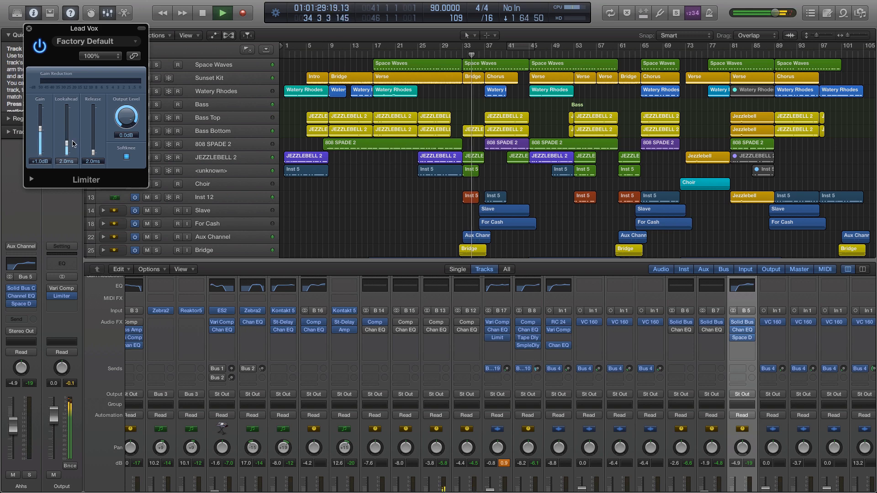
{"action": "scroll", "coordinate": [430, 410], "scroll_direction": "down", "scroll_amount": 2}
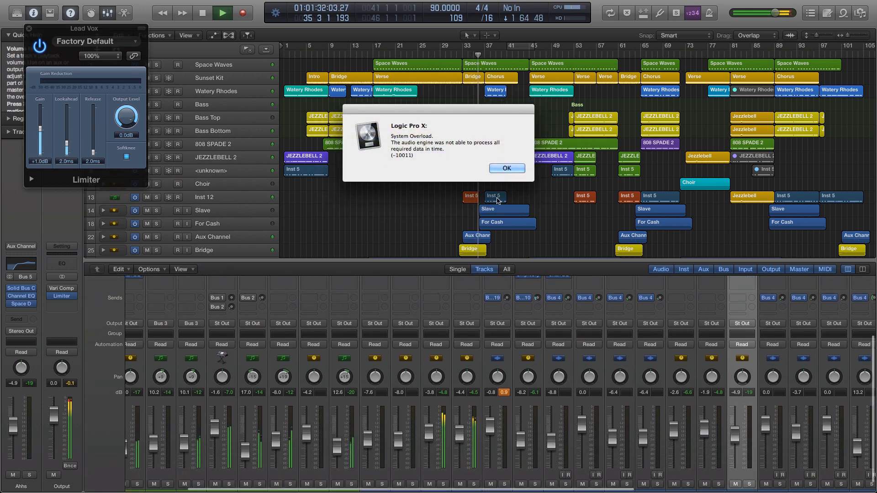
{"action": "left_click", "coordinate": [512, 172]}
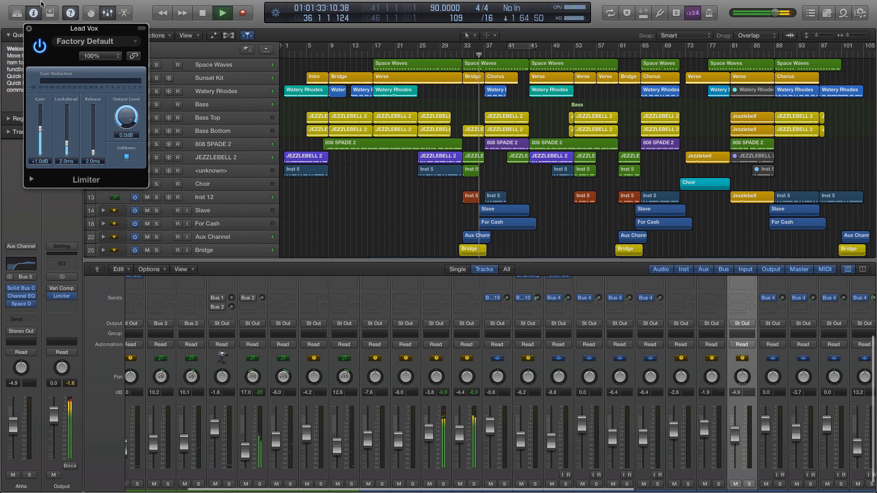
{"action": "left_click", "coordinate": [29, 28]}
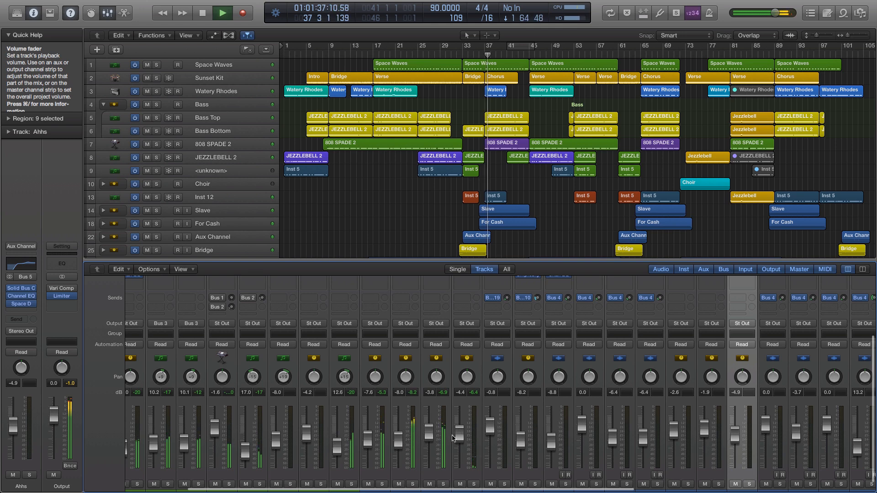
{"action": "scroll", "coordinate": [457, 433], "scroll_direction": "down", "scroll_amount": 2}
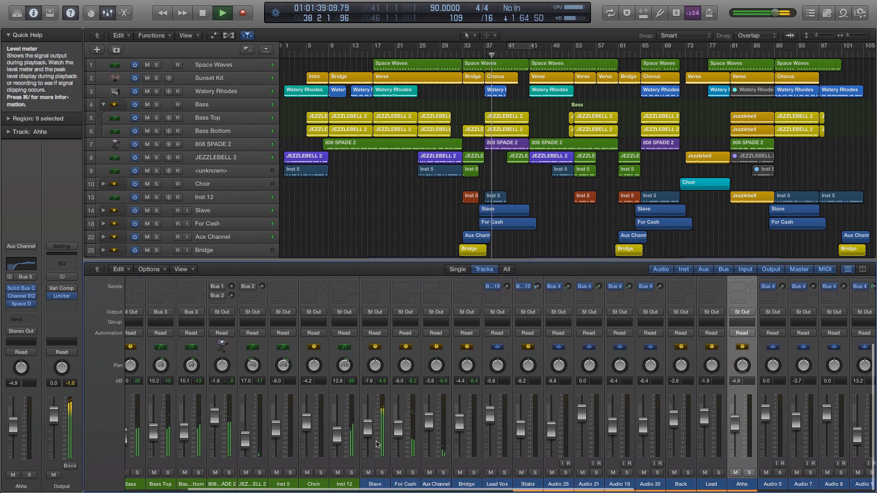
- Lower the Slave channel's fader to -8.0 dB and raise the JEZZLEBELL 2 fader to -15.0 dB
{"action": "left_click_drag", "start_coordinate": [369, 429], "coordinate": [369, 430]}
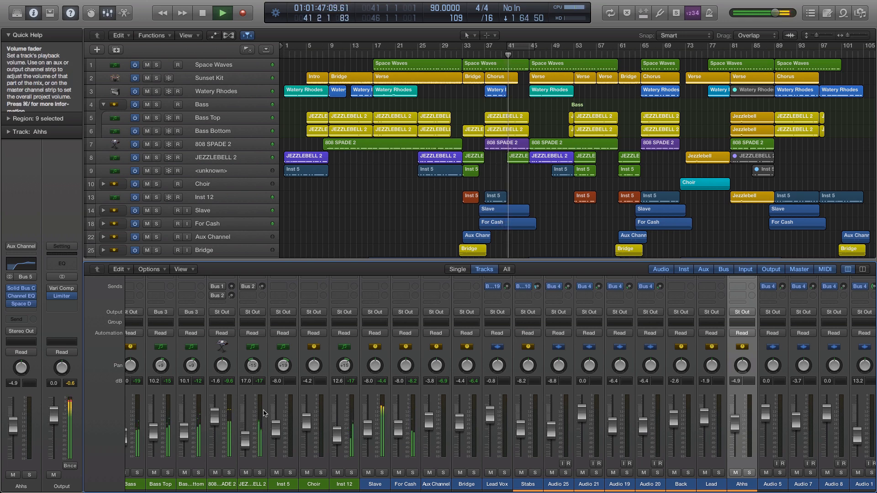
{"action": "left_click_drag", "start_coordinate": [248, 437], "coordinate": [248, 433]}
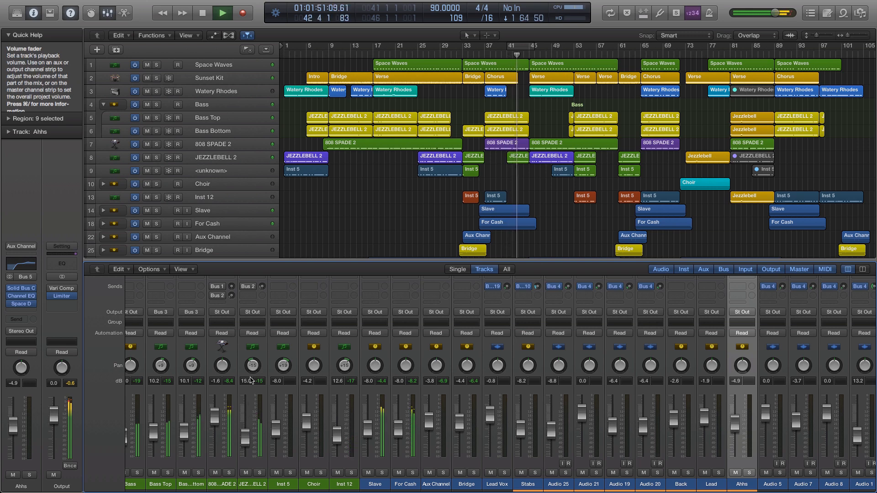
{"action": "scroll", "coordinate": [256, 370], "scroll_direction": "up", "scroll_amount": 5}
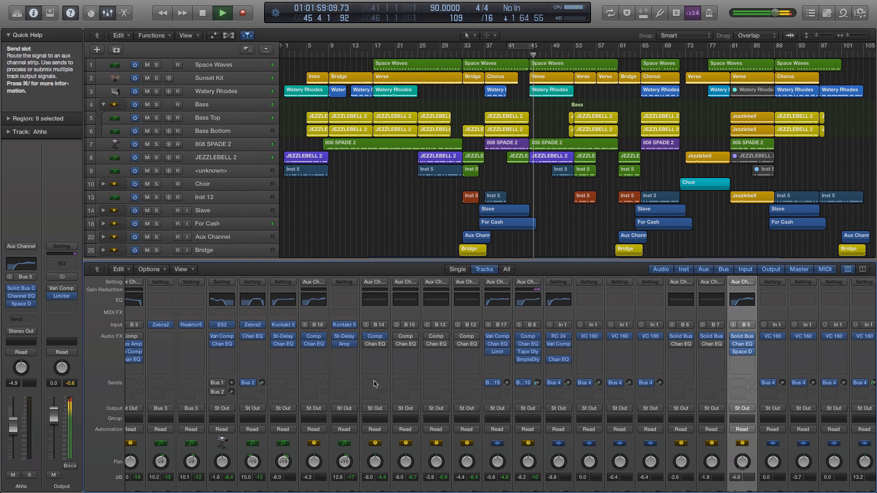
{"action": "scroll", "coordinate": [448, 362], "scroll_direction": "down", "scroll_amount": 4}
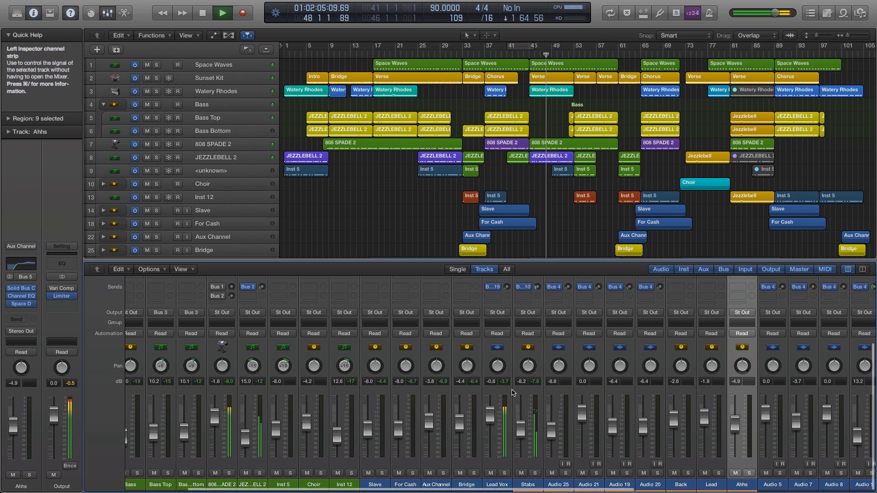
{"action": "scroll", "coordinate": [512, 398], "scroll_direction": "up", "scroll_amount": 4}
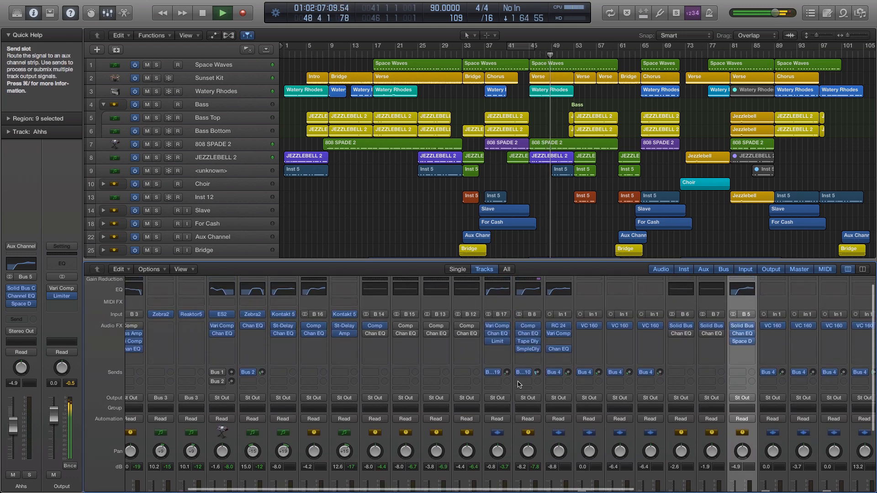
- Expand the Lead Vox track stack, raise the Audio 36 fader to -5.3 dB and deselect its region
{"action": "scroll", "coordinate": [494, 188], "scroll_direction": "down", "scroll_amount": 6}
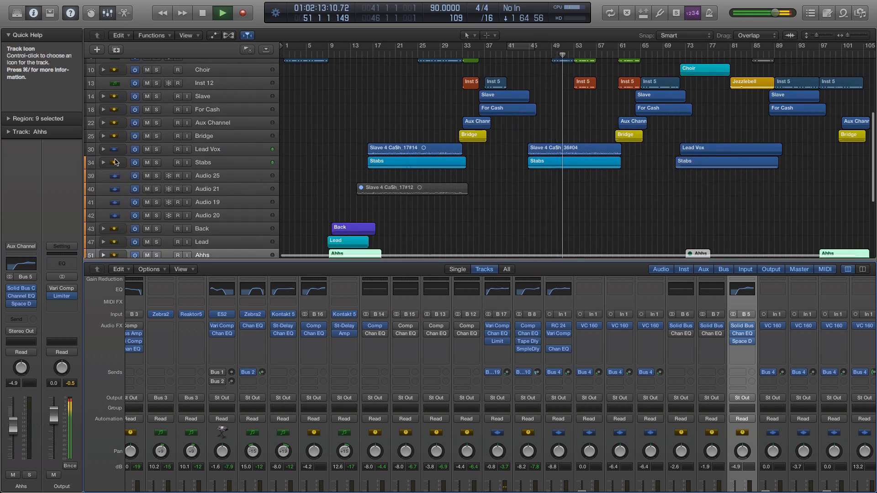
{"action": "left_click", "coordinate": [103, 149]}
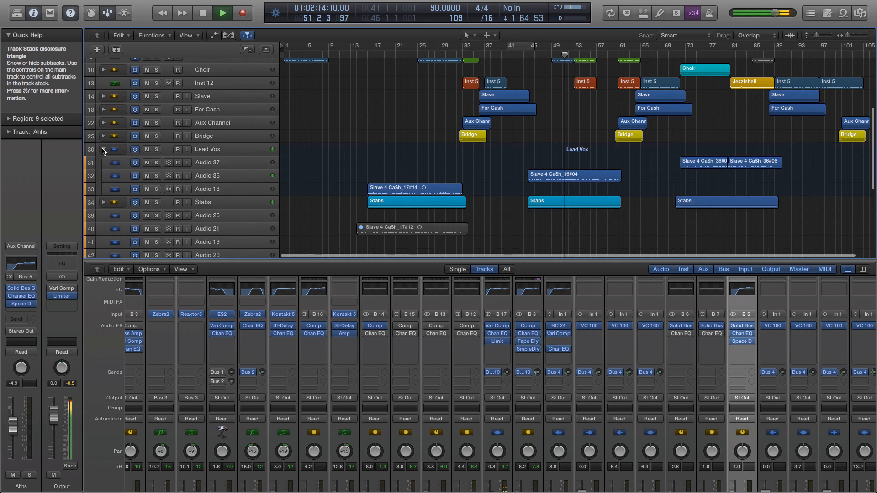
{"action": "left_click", "coordinate": [249, 175]}
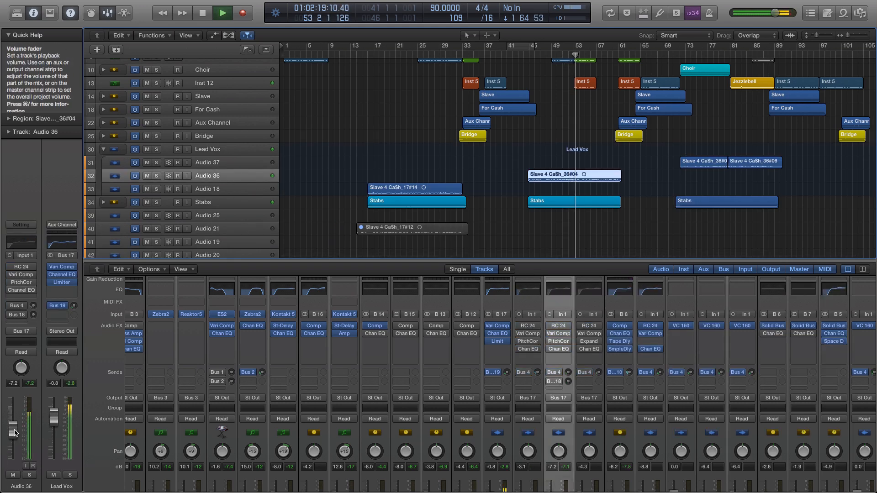
{"action": "left_click_drag", "start_coordinate": [14, 432], "coordinate": [15, 429]}
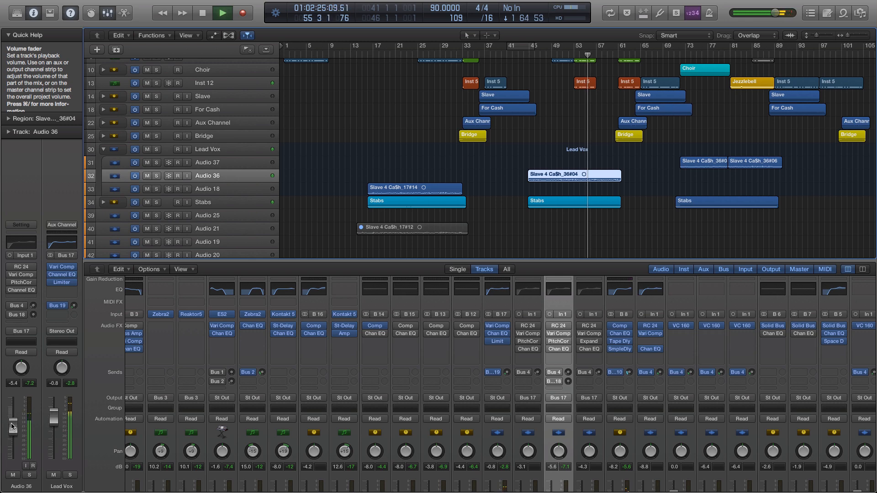
{"action": "left_click_drag", "start_coordinate": [12, 427], "coordinate": [12, 427]}
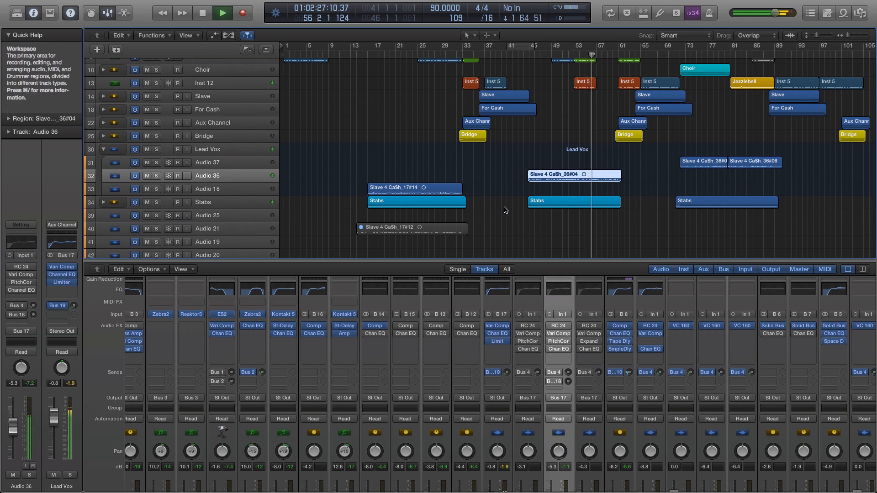
{"action": "left_click", "coordinate": [523, 228]}
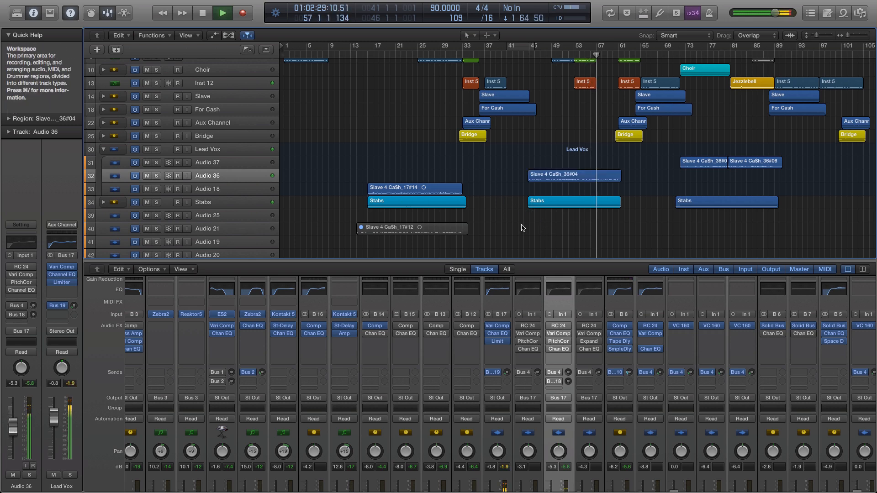
- Fit all tracks in the track area and reduce the mixer's height until mainly the faders show
{"action": "key", "text": "z"}
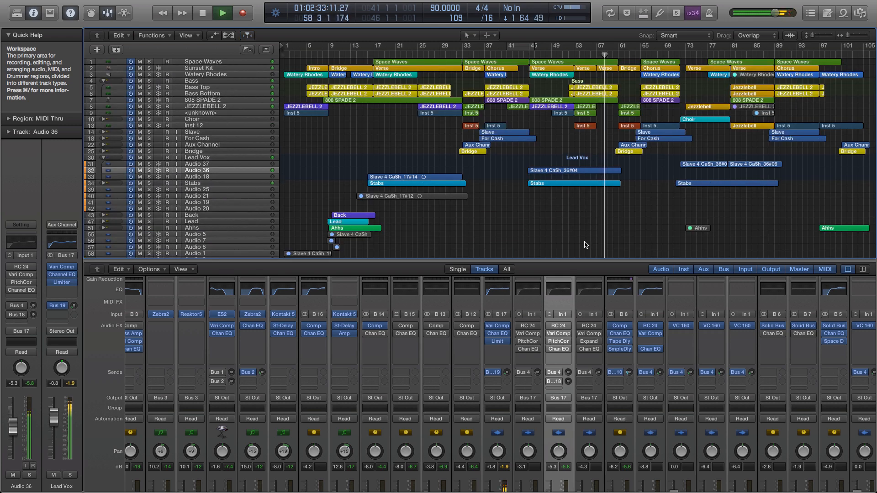
{"action": "scroll", "coordinate": [517, 408], "scroll_direction": "down", "scroll_amount": 5}
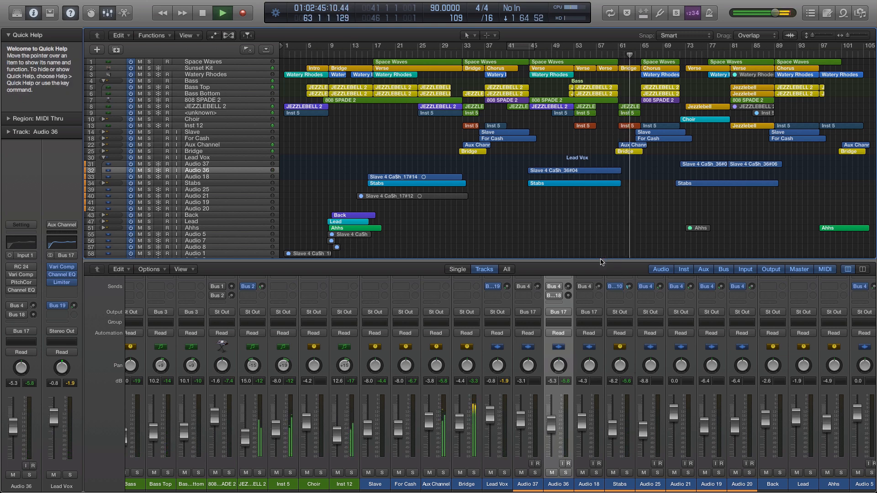
{"action": "left_click_drag", "start_coordinate": [600, 271], "coordinate": [599, 300]}
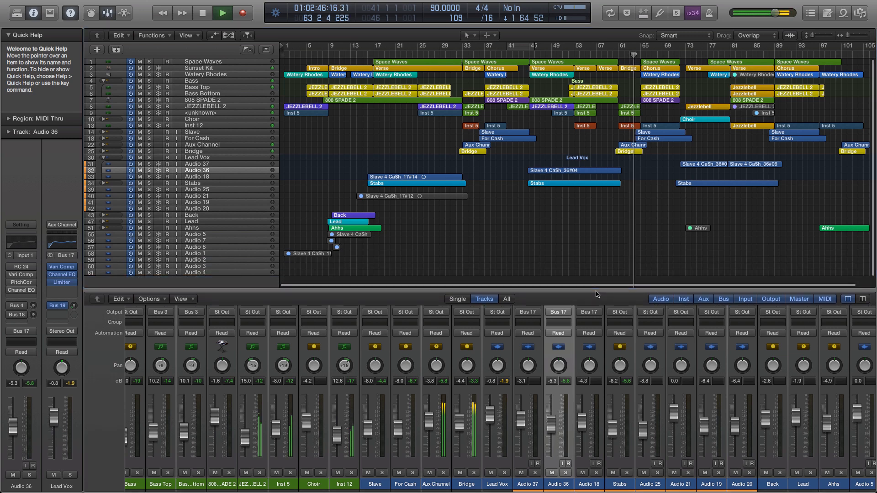
{"action": "left_click", "coordinate": [507, 169]}
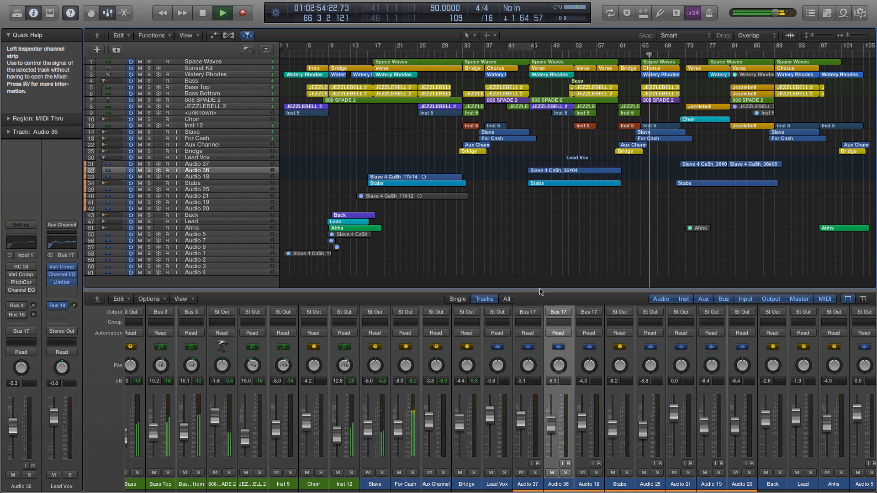
{"action": "left_click_drag", "start_coordinate": [541, 292], "coordinate": [539, 347]}
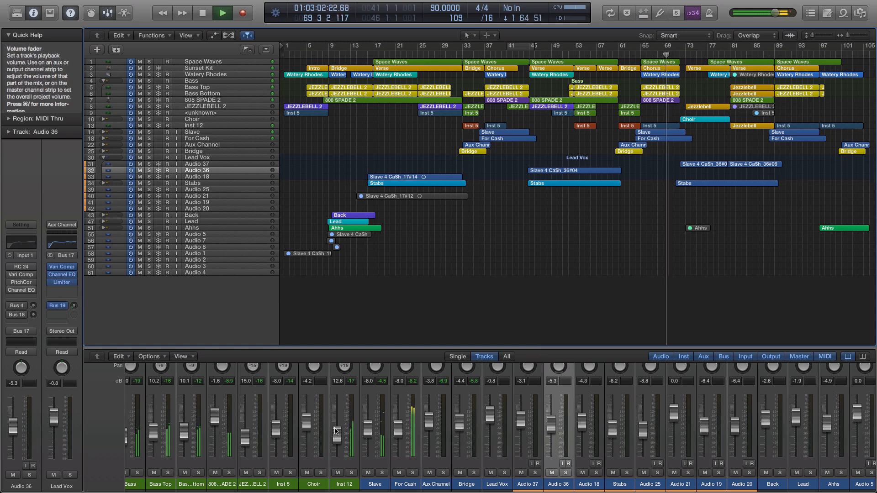
- Open the Limiter on the Output channel, set its gain to -2.0 dB and move its window lower, beside the inspector
{"action": "scroll", "coordinate": [335, 431], "scroll_direction": "right", "scroll_amount": 6}
{"action": "scroll", "coordinate": [336, 431], "scroll_direction": "right", "scroll_amount": 6}
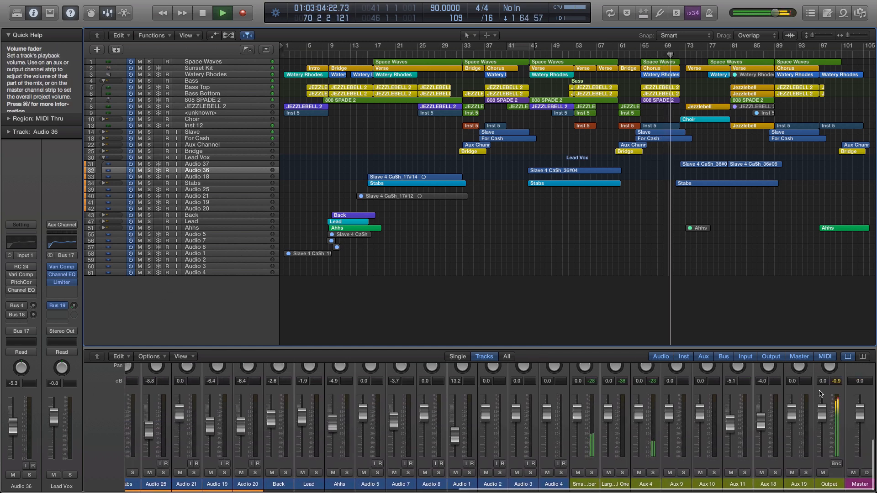
{"action": "scroll", "coordinate": [828, 393], "scroll_direction": "up", "scroll_amount": 8}
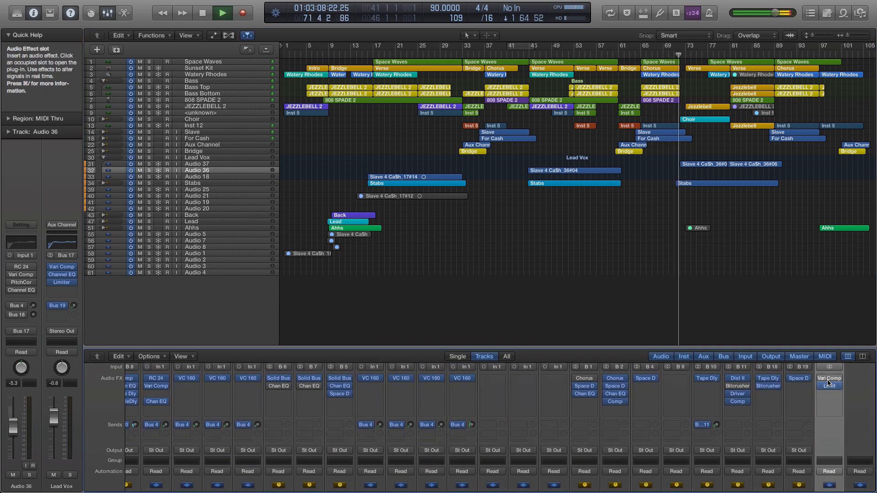
{"action": "mouse_move", "coordinate": [826, 379]}
{"action": "scroll", "coordinate": [824, 425], "scroll_direction": "down", "scroll_amount": 3}
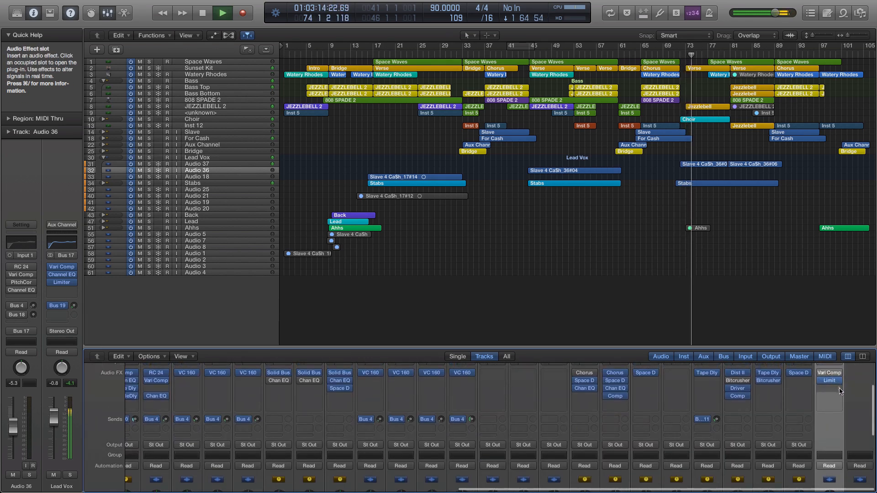
{"action": "left_click", "coordinate": [832, 382]}
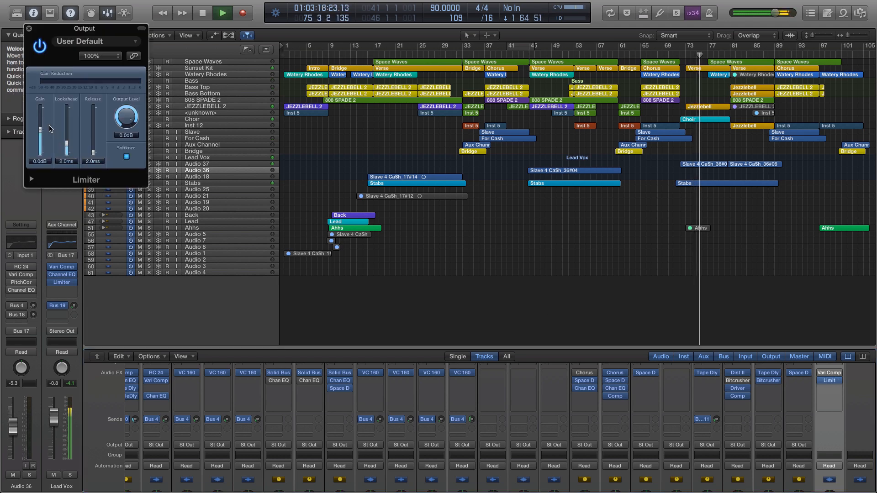
{"action": "left_click_drag", "start_coordinate": [42, 128], "coordinate": [41, 130]}
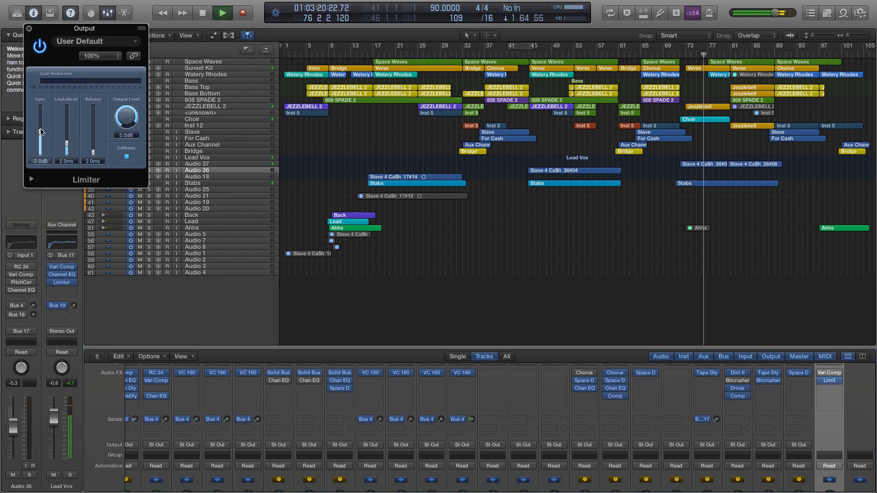
{"action": "left_click_drag", "start_coordinate": [65, 32], "coordinate": [177, 258]}
- Try the Output fader at -0.9 dB and return it to 0.0 dB, dismissing the overload alert and closing the Limiter
{"action": "scroll", "coordinate": [789, 418], "scroll_direction": "down", "scroll_amount": 5}
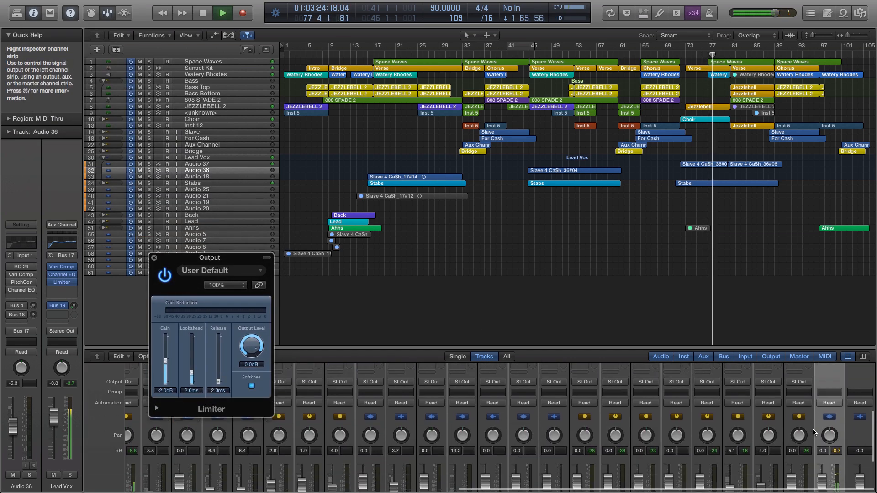
{"action": "left_click", "coordinate": [822, 420]}
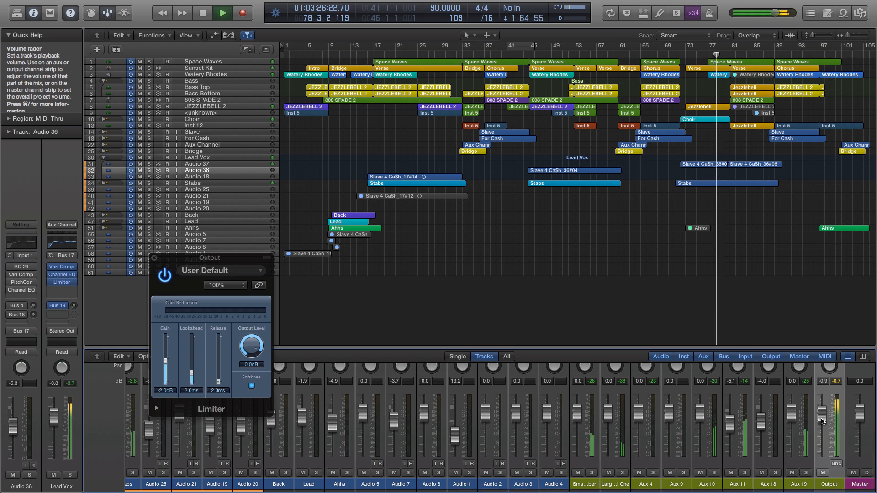
{"action": "left_click_drag", "start_coordinate": [822, 421], "coordinate": [821, 416]}
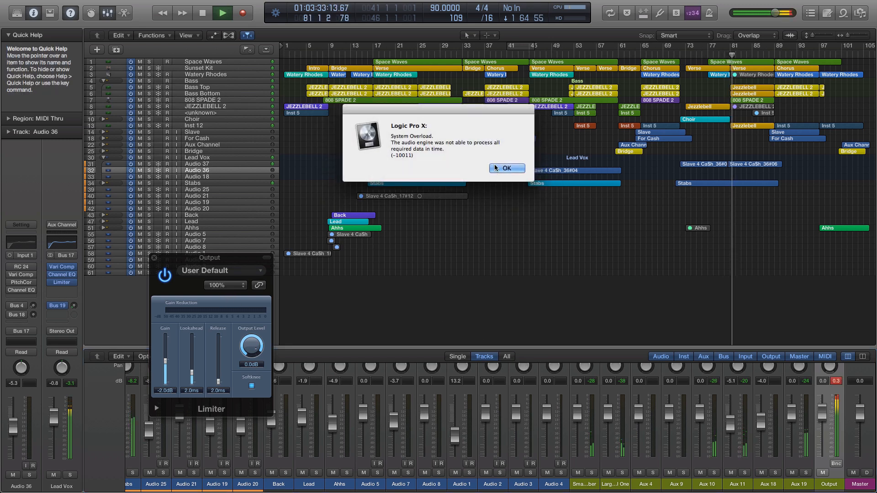
{"action": "left_click", "coordinate": [496, 168]}
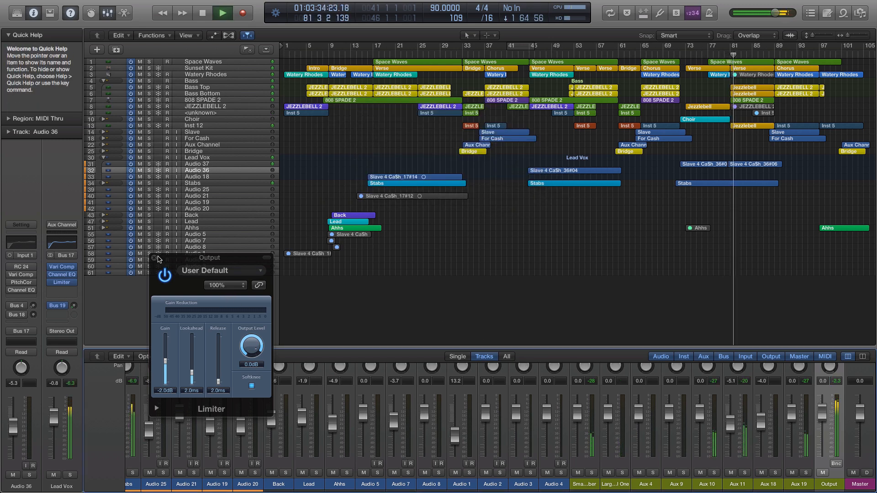
{"action": "left_click", "coordinate": [153, 258]}
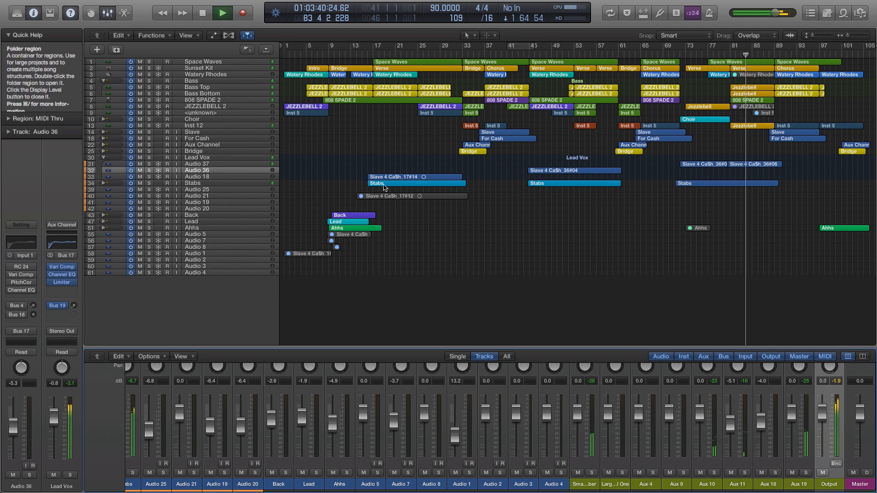
- Select the Lead Vox track with its waveforms enlarged, dismiss the system overload alert and stop playback
{"action": "left_click", "coordinate": [234, 158]}
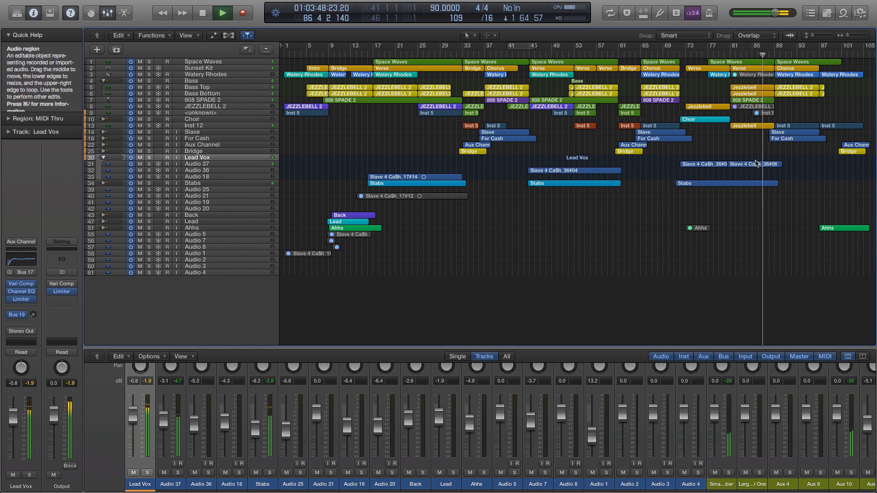
{"action": "scroll", "coordinate": [758, 162], "scroll_direction": "up", "scroll_amount": 5}
{"action": "scroll", "coordinate": [758, 162], "scroll_direction": "up", "scroll_amount": 6}
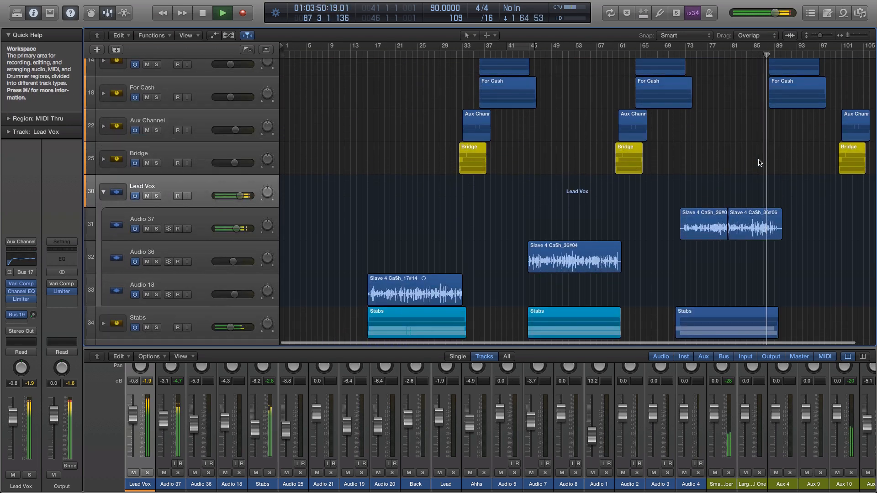
{"action": "scroll", "coordinate": [752, 186], "scroll_direction": "up", "scroll_amount": 6}
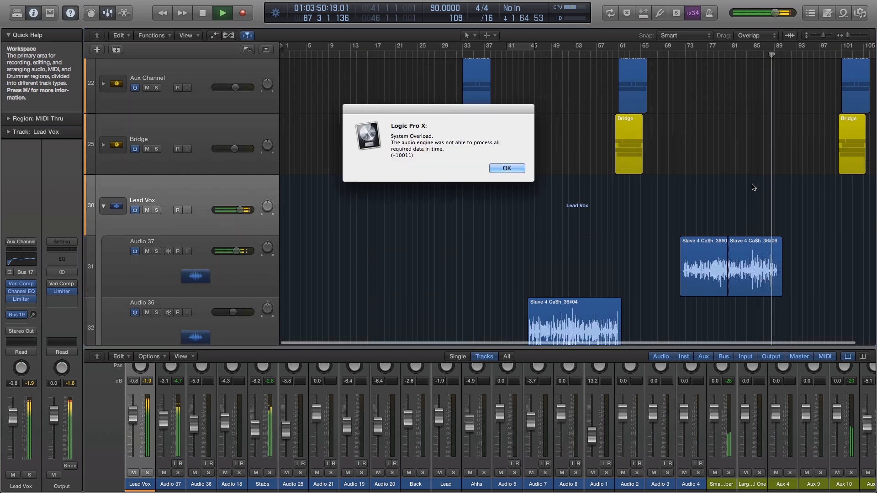
{"action": "left_click", "coordinate": [506, 168]}
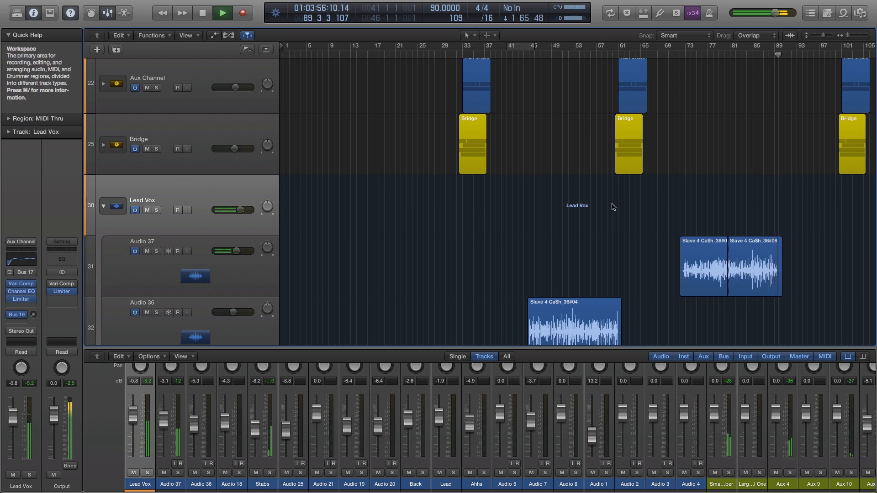
{"action": "key", "text": "space"}
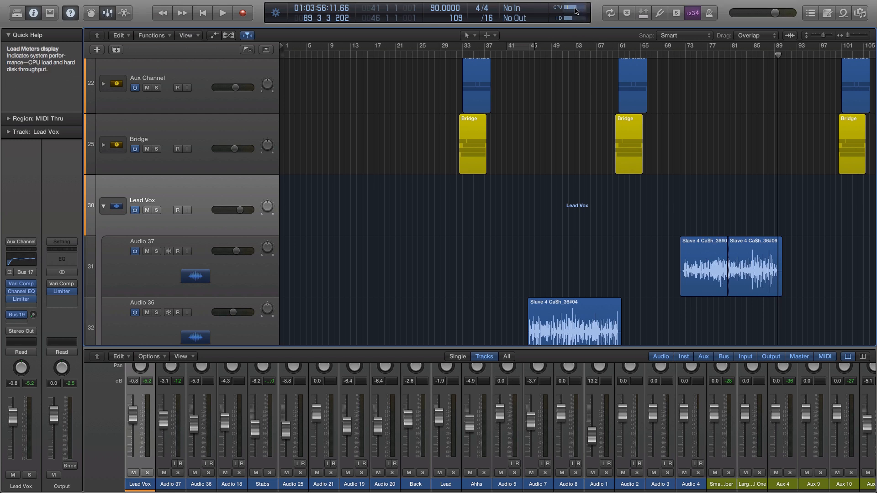
{"action": "mouse_move", "coordinate": [709, 5]}
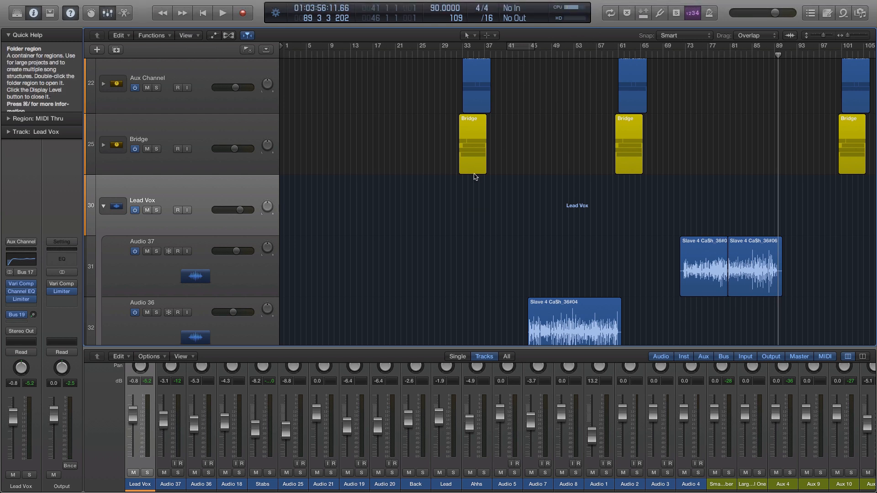
- Collapse the Lead Vox track stack, reduce the mixer's height and leave the Lead Vox regions deselected
{"action": "left_click", "coordinate": [104, 208]}
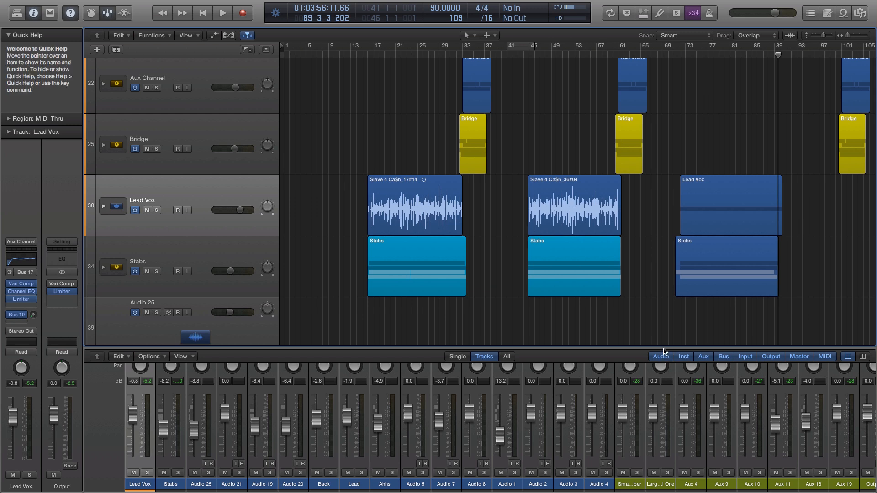
{"action": "left_click_drag", "start_coordinate": [665, 360], "coordinate": [671, 413]}
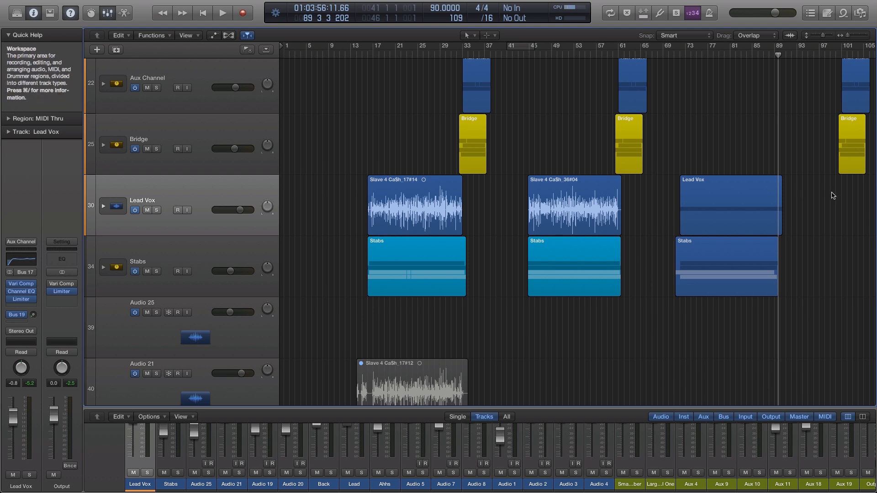
{"action": "left_click", "coordinate": [187, 199]}
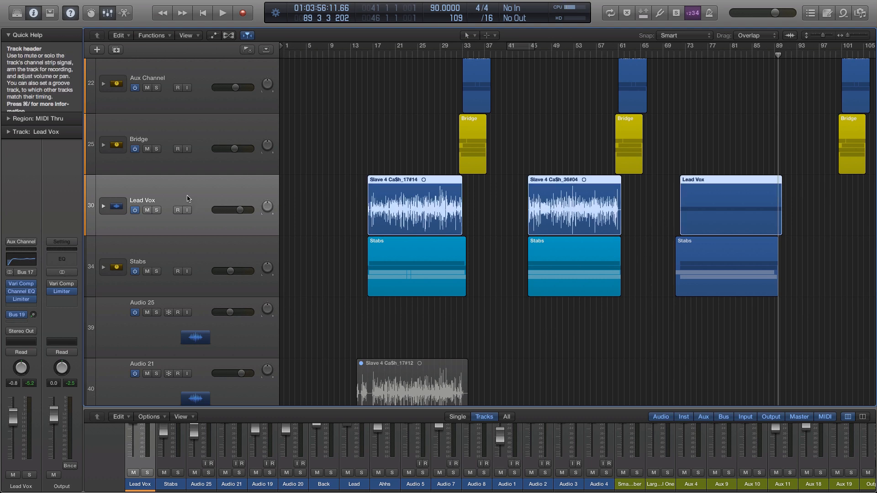
{"action": "left_click", "coordinate": [523, 193]}
- Fit all tracks in view and shrink the mixer completely so the arrangement fills the window
{"action": "key", "text": "z"}
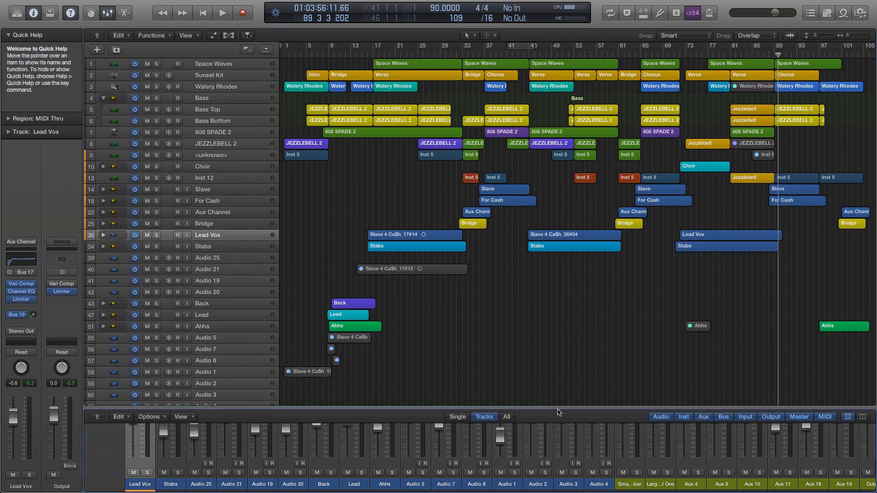
{"action": "left_click_drag", "start_coordinate": [558, 410], "coordinate": [564, 491]}
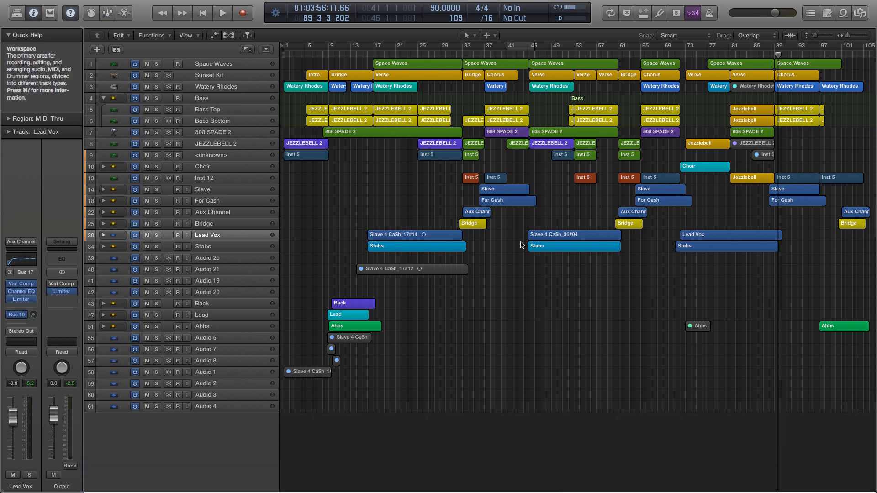
{"action": "mouse_move", "coordinate": [677, 5]}
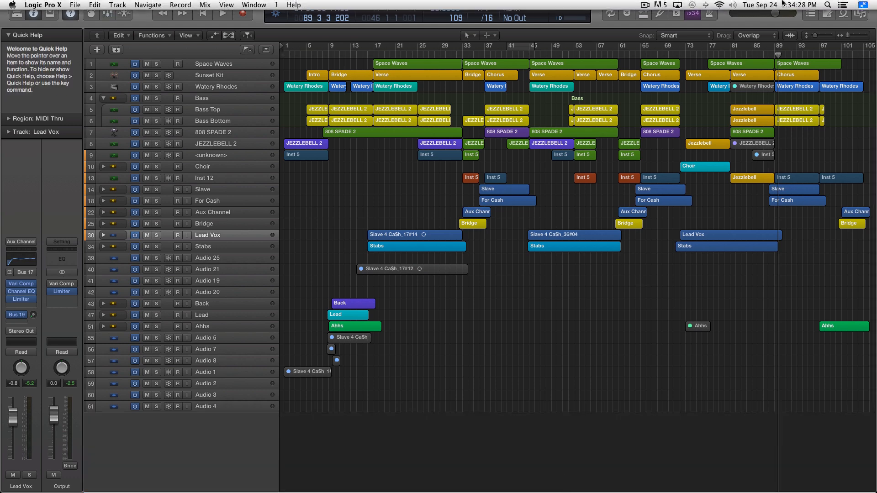